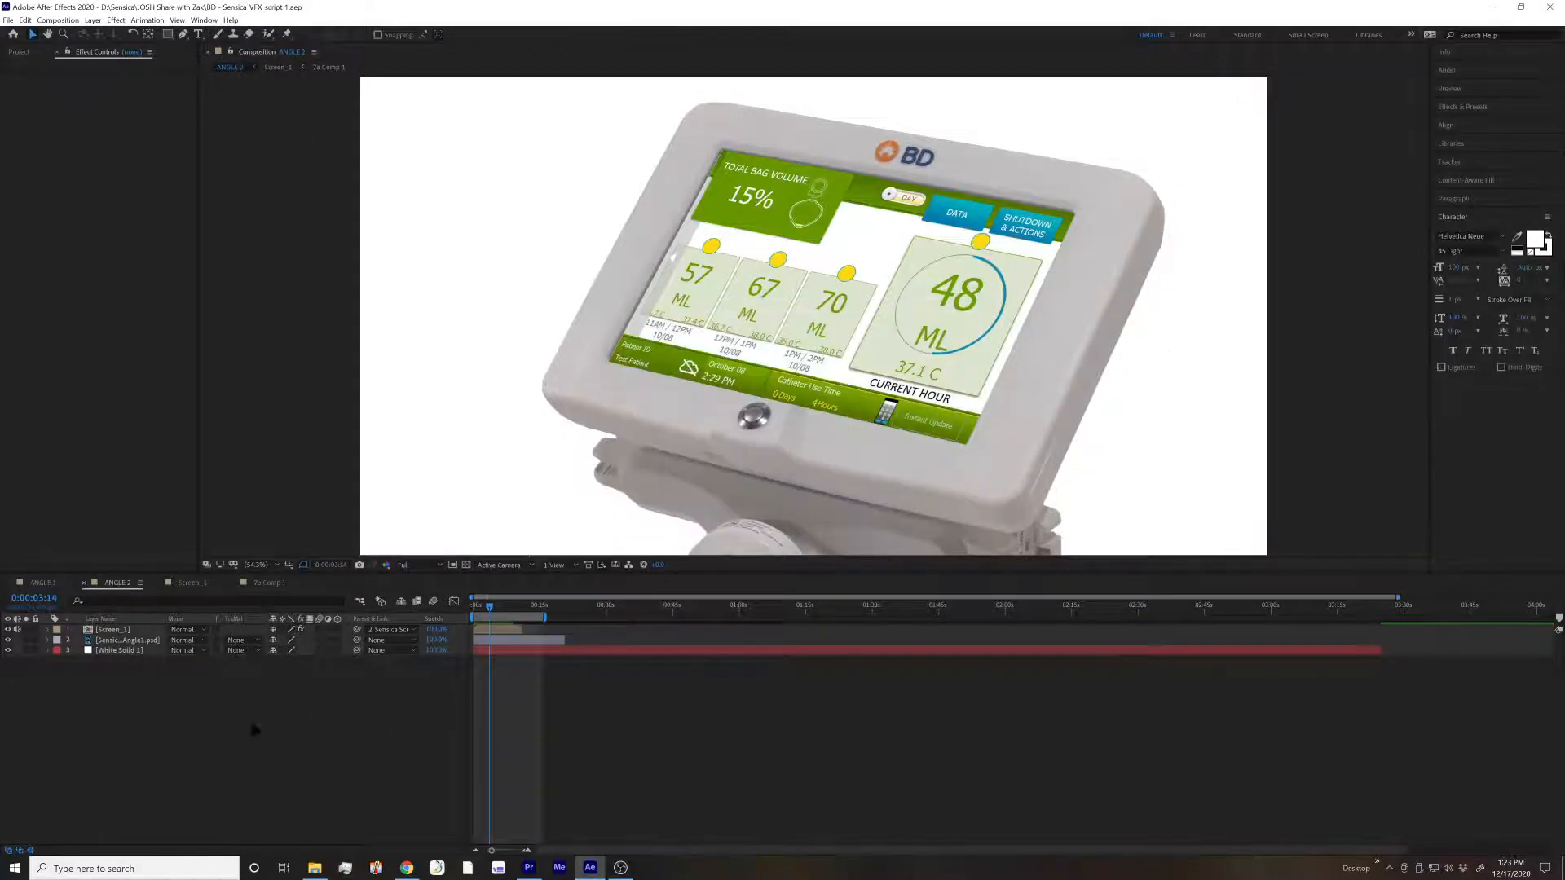
Examine the Screen_1 layer and its CC Power Pin effect in the ANGLE 2 composition
click(114, 630)
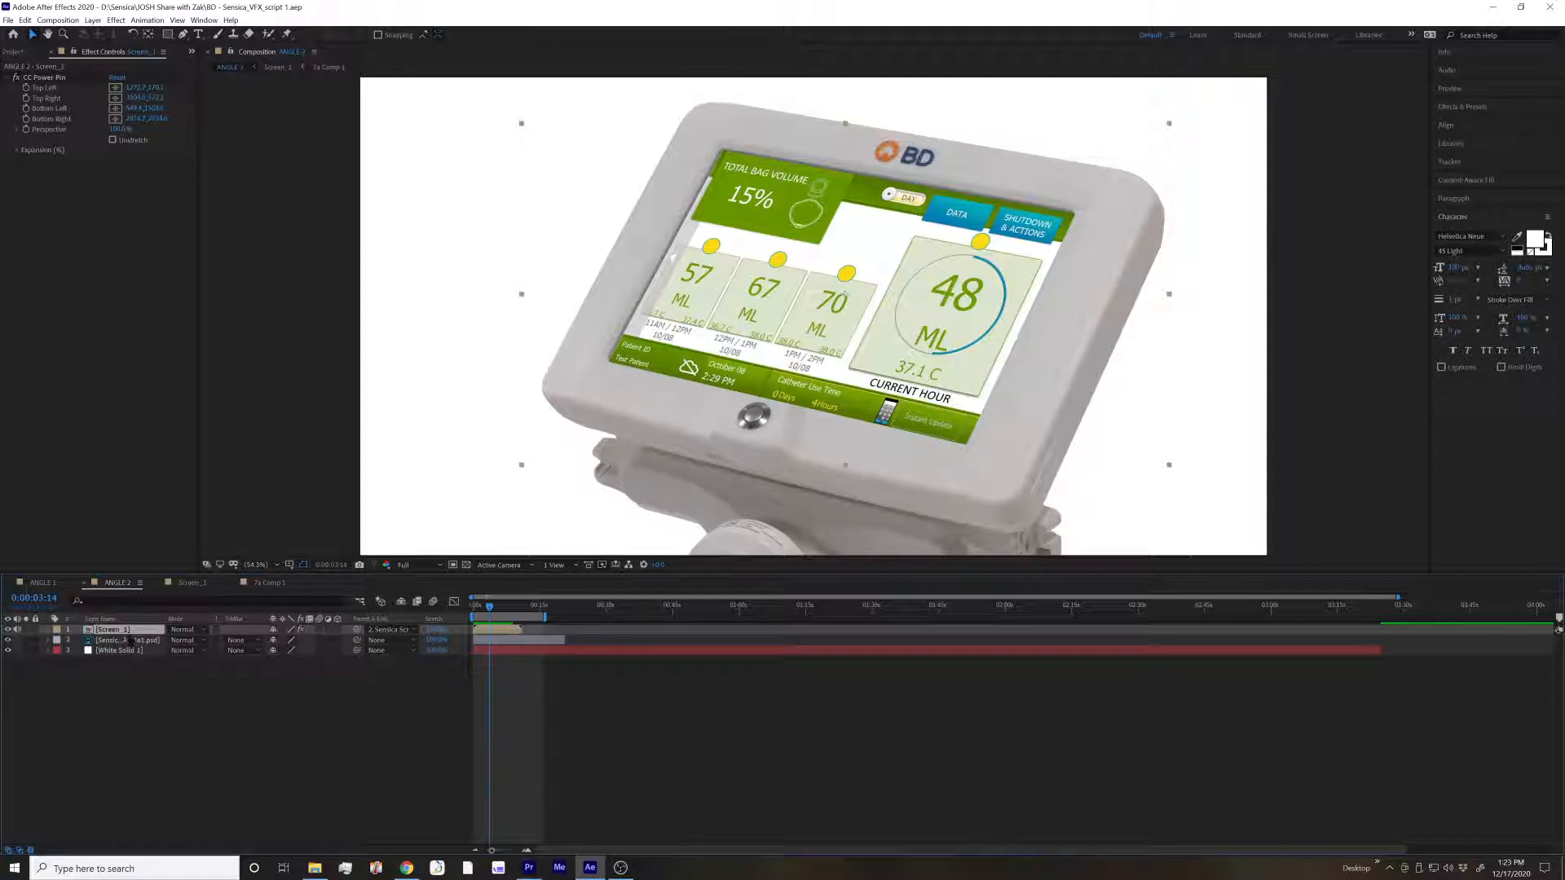
click(295, 750)
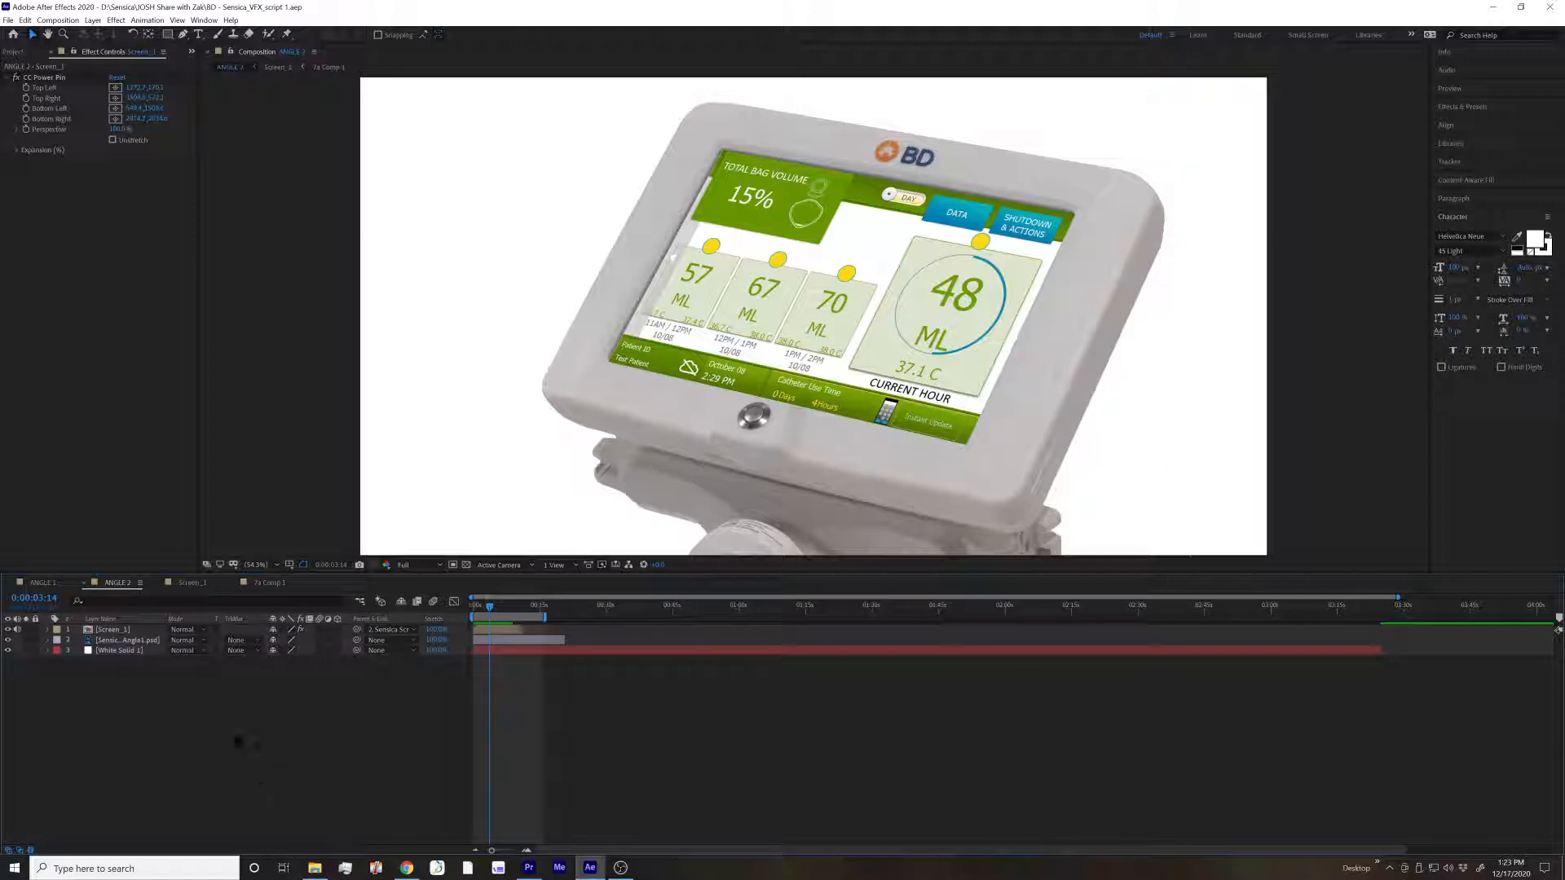
click(143, 632)
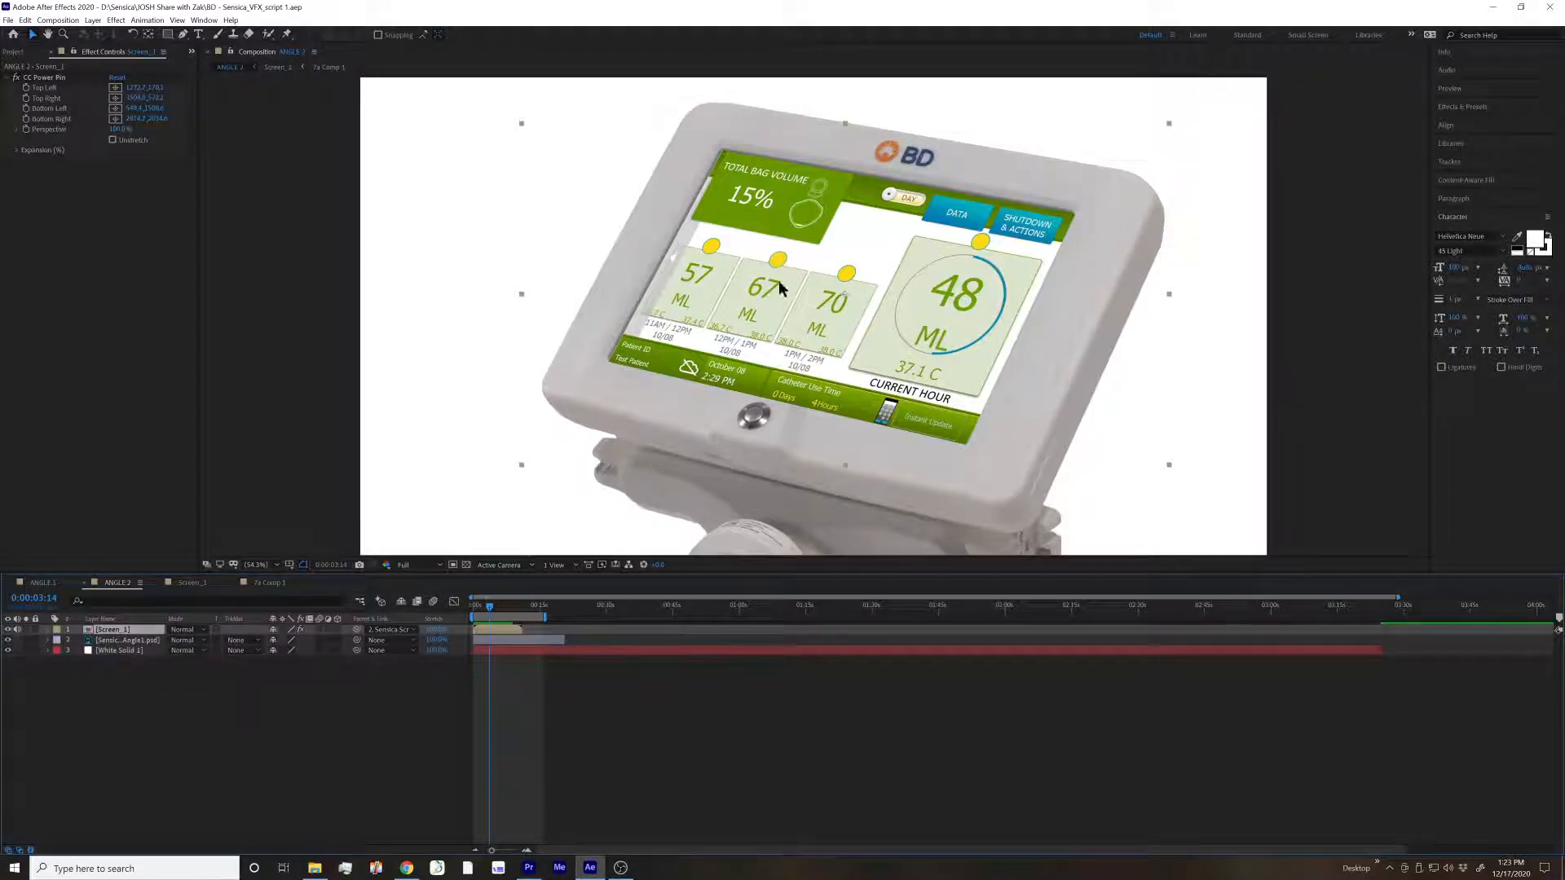
Open the ANGLE 1 composition and scrub through its front view of the device, stopping at 0:00:02:00
click(43, 583)
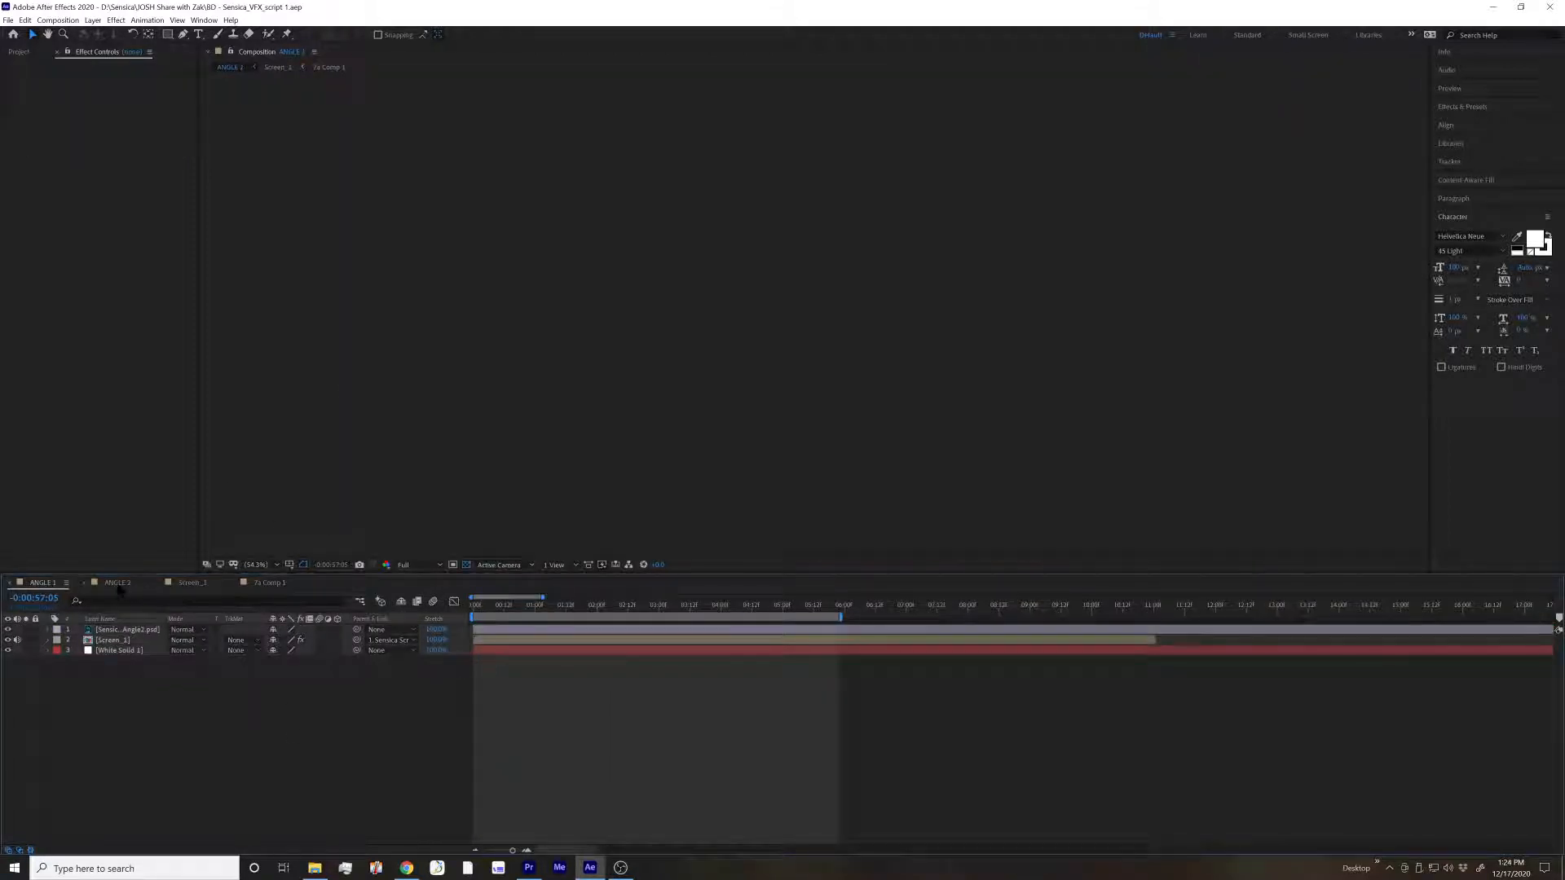
click(751, 612)
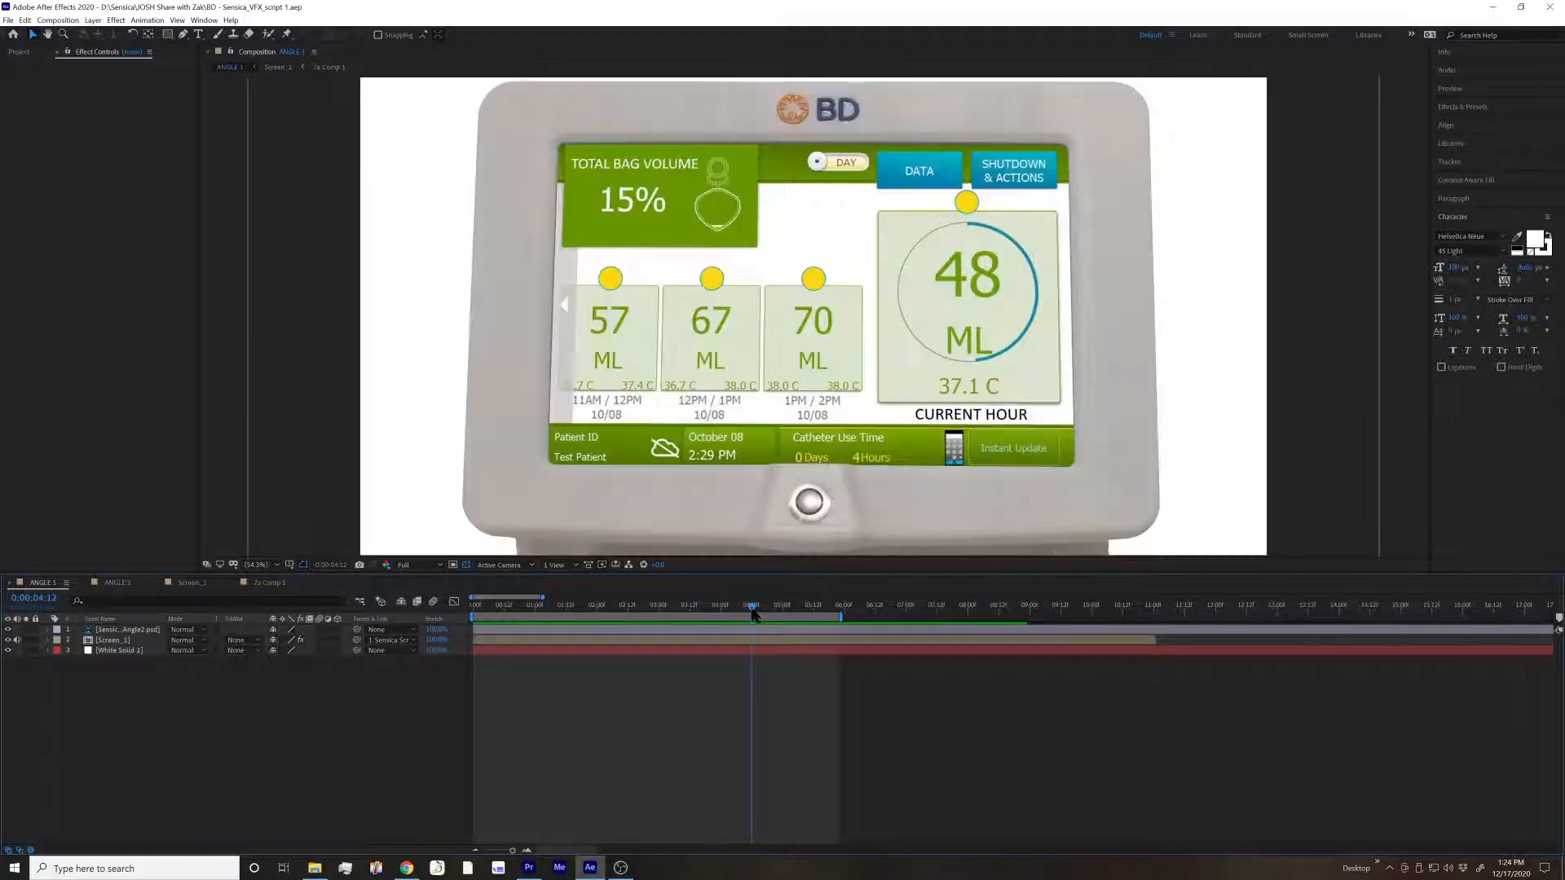
click(567, 611)
click(472, 618)
click(636, 617)
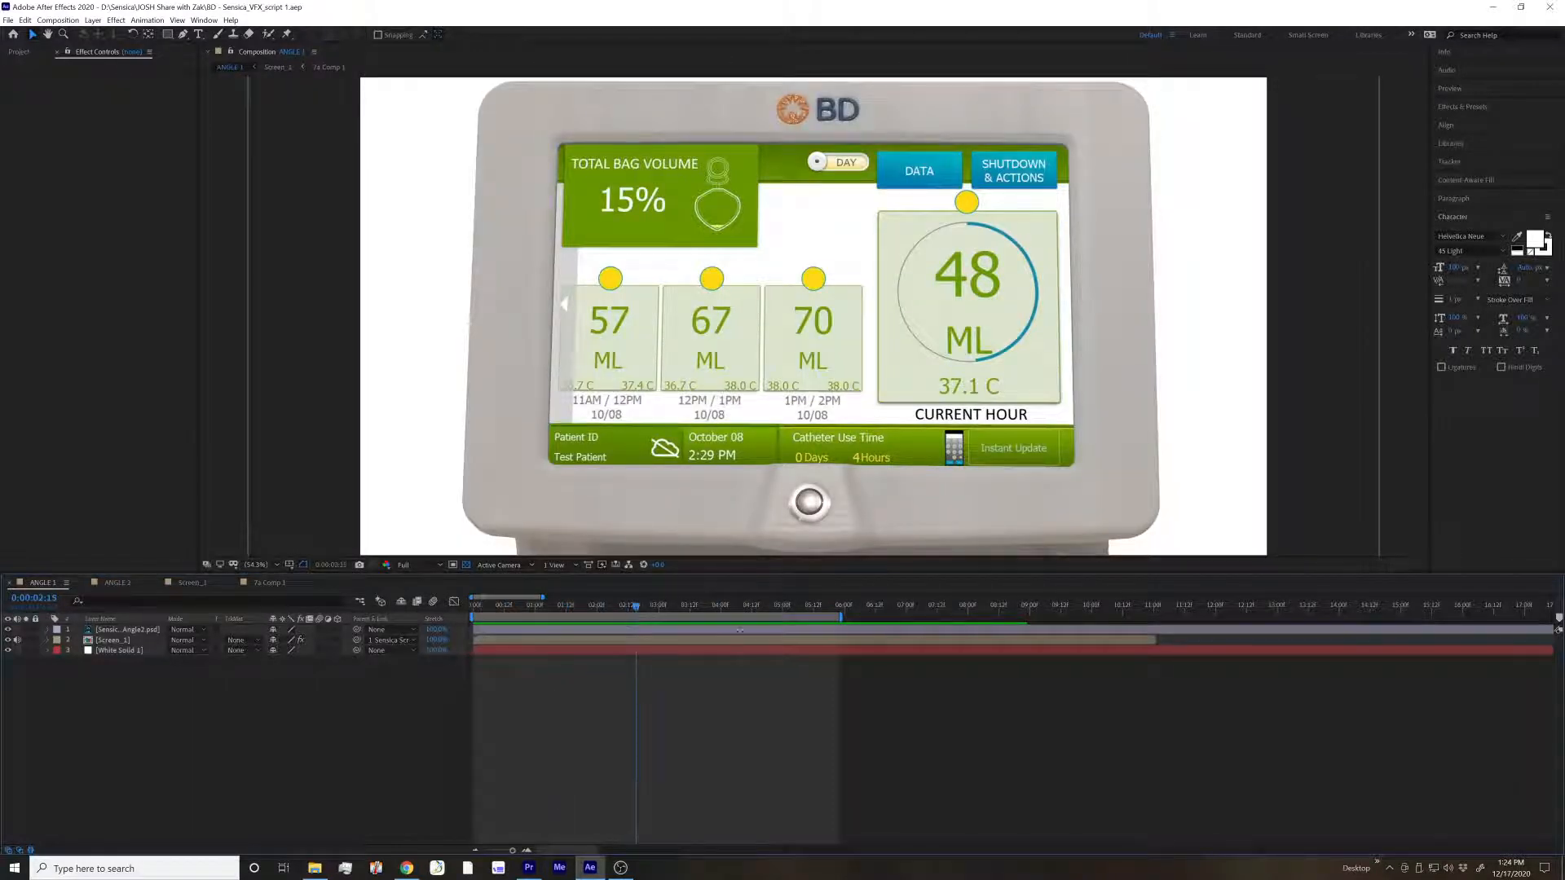
drag(636, 607, 597, 607)
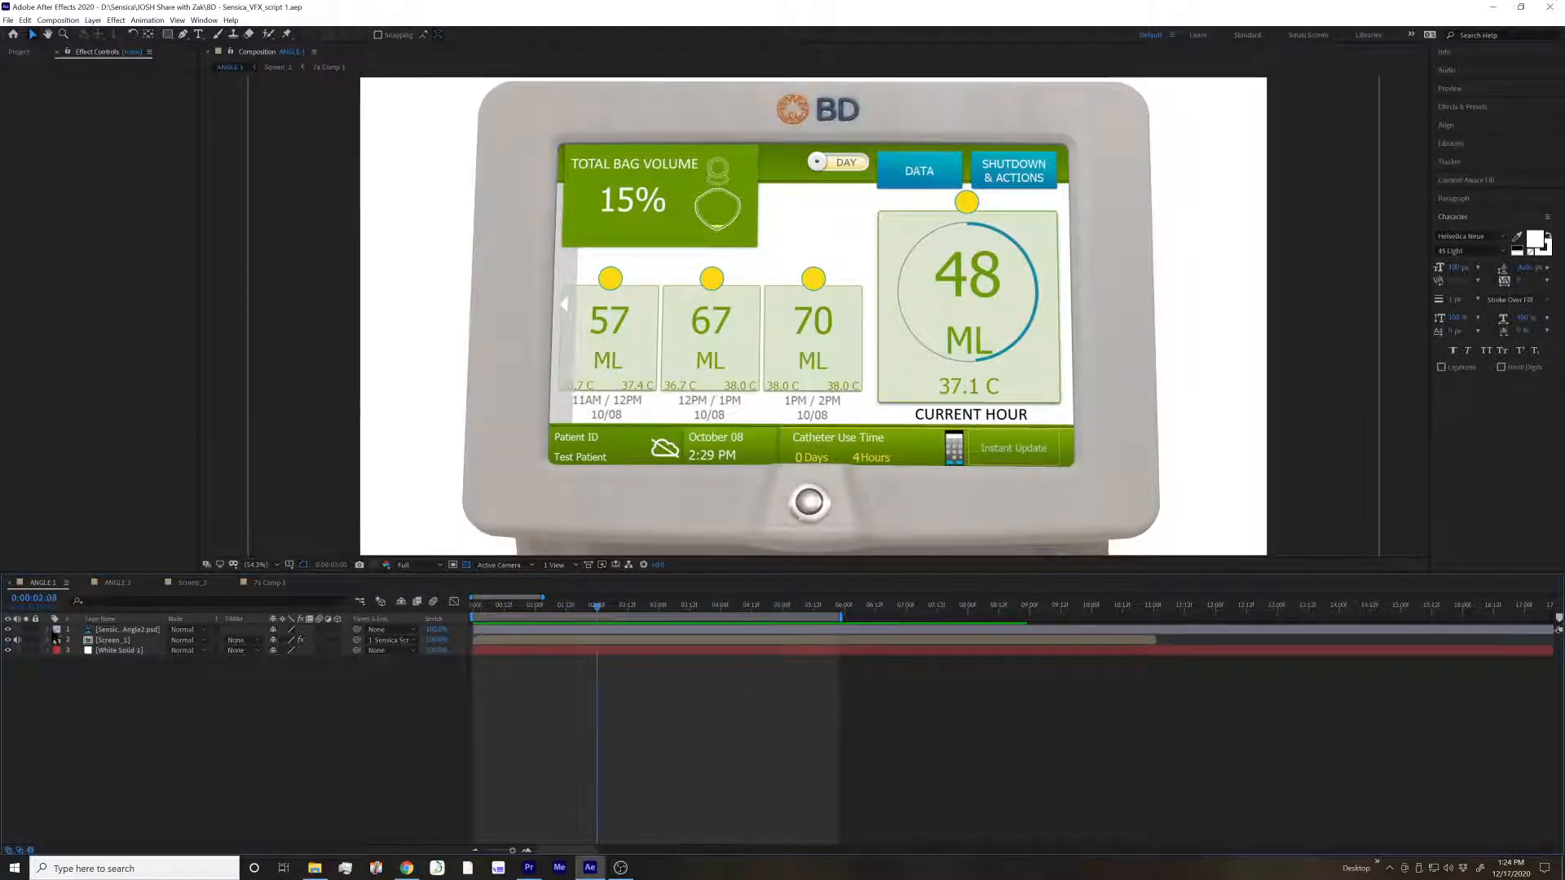
Compare how the ANGLE 1 and ANGLE 2 compositions show the device screen, and check the Screen_1 layer in ANGLE 2
click(118, 583)
click(190, 585)
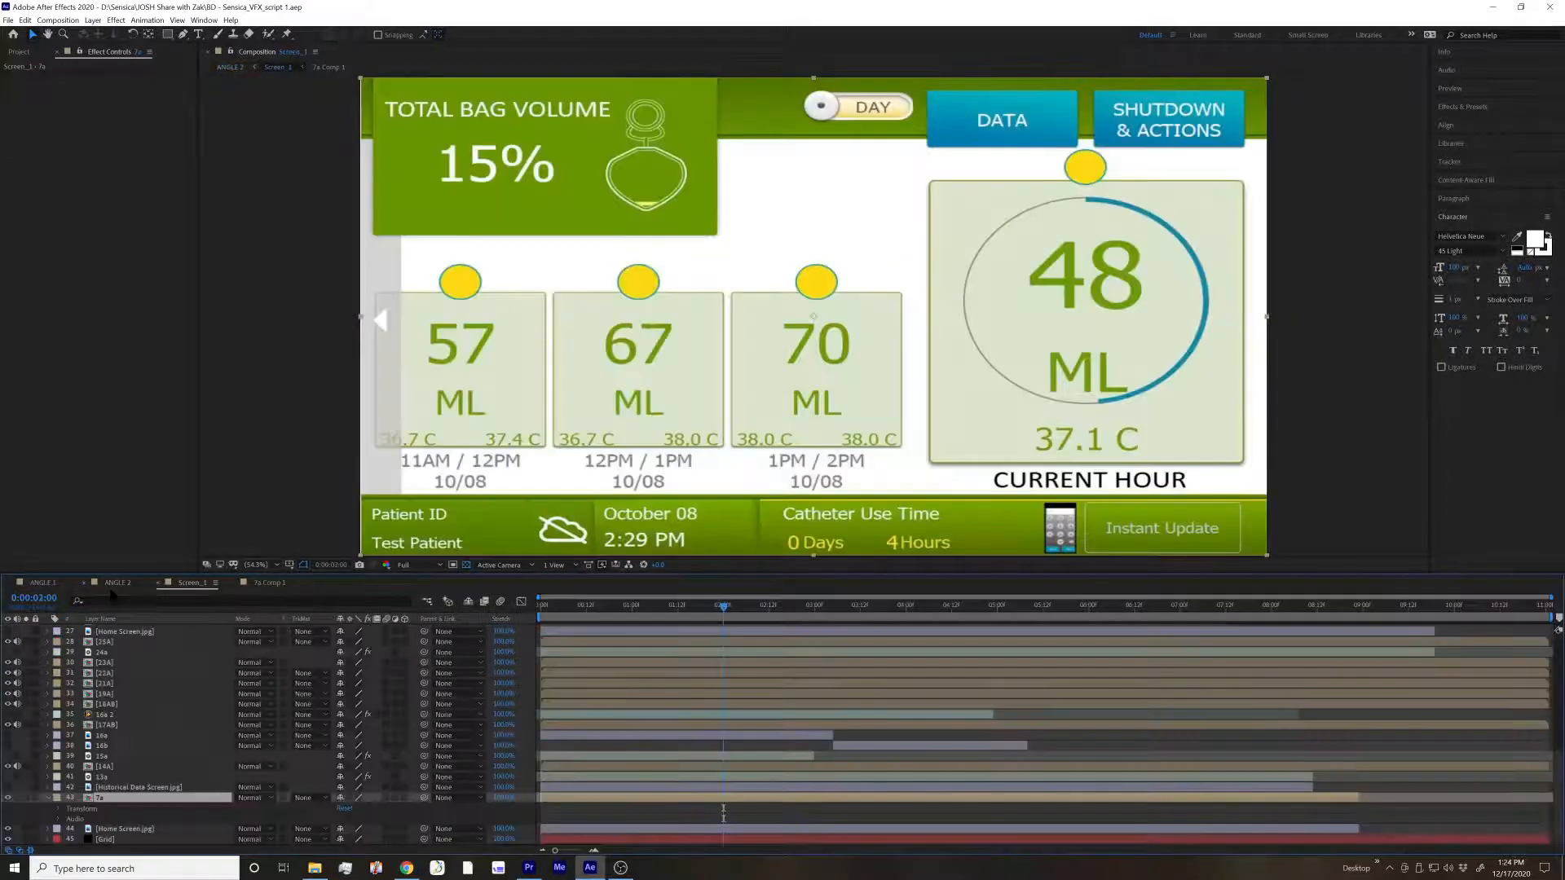
click(117, 584)
click(43, 585)
click(119, 584)
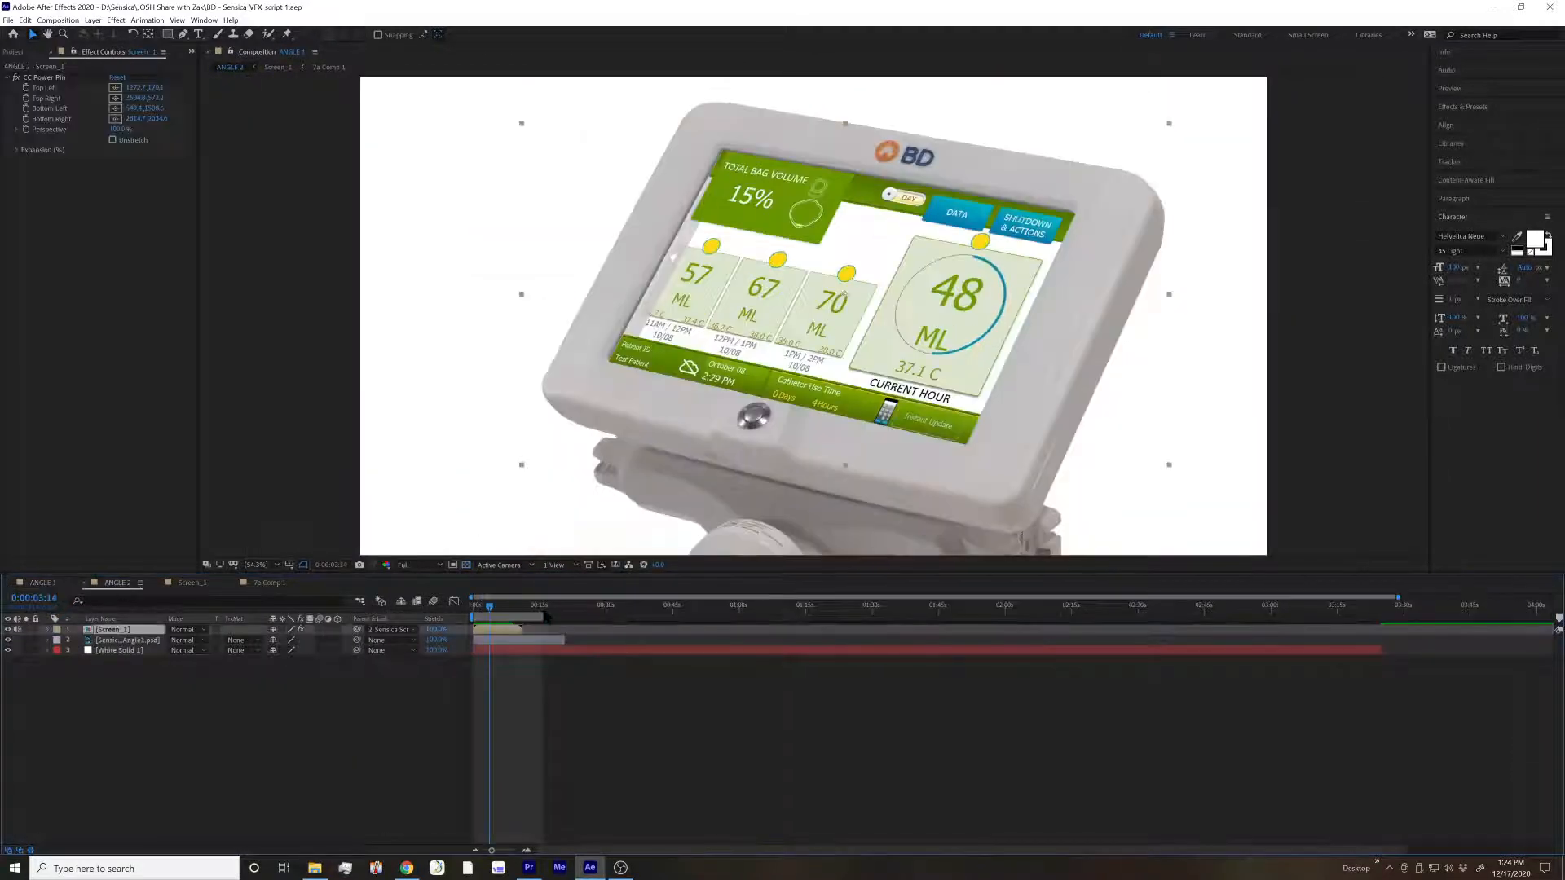
click(526, 670)
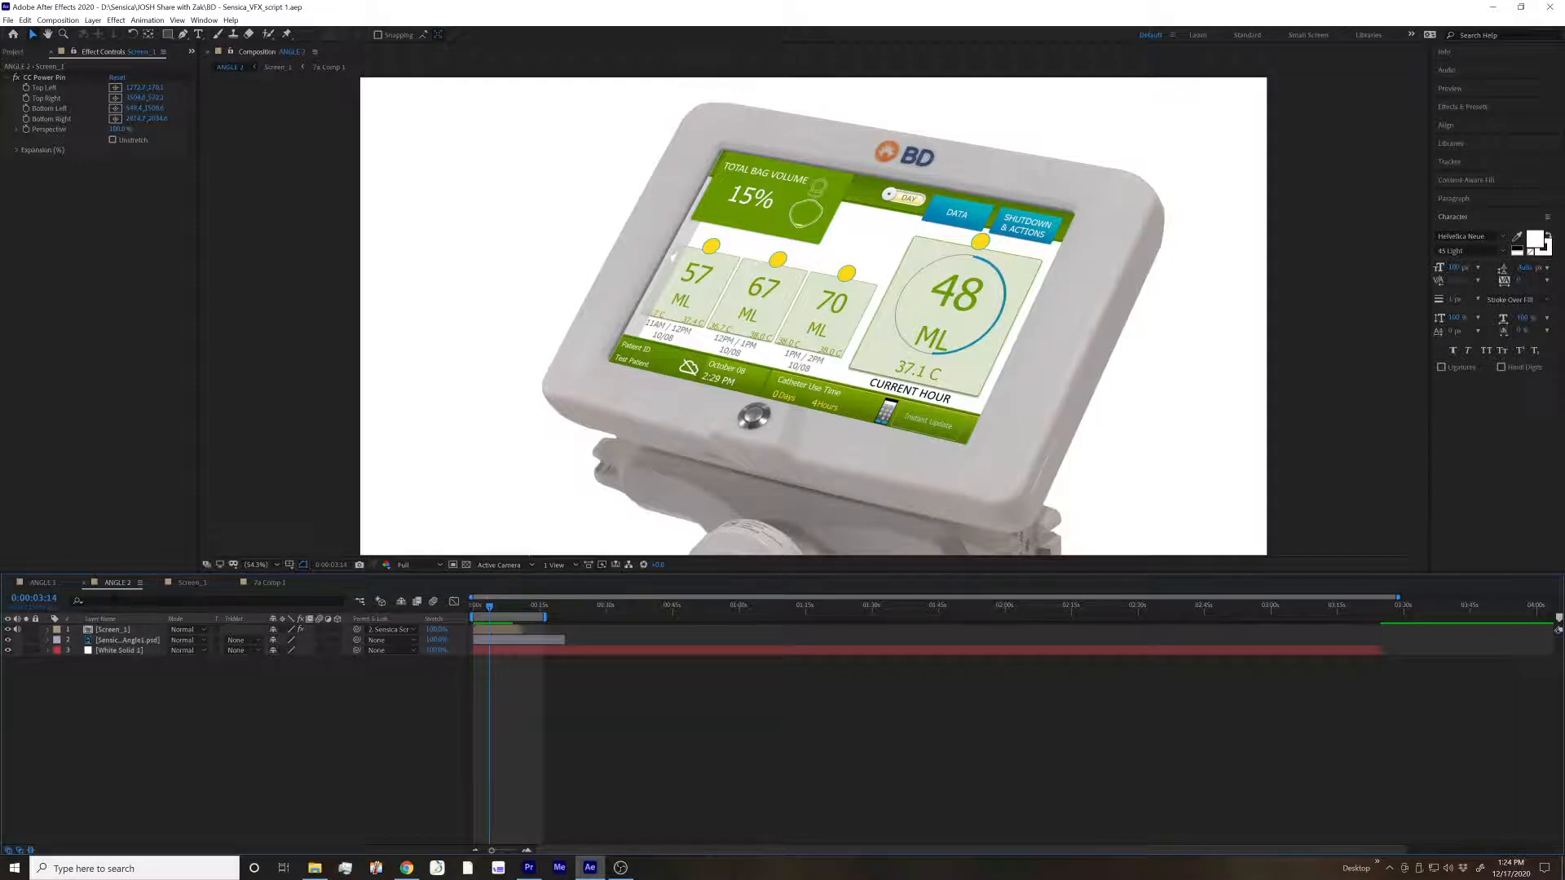
click(42, 582)
click(117, 582)
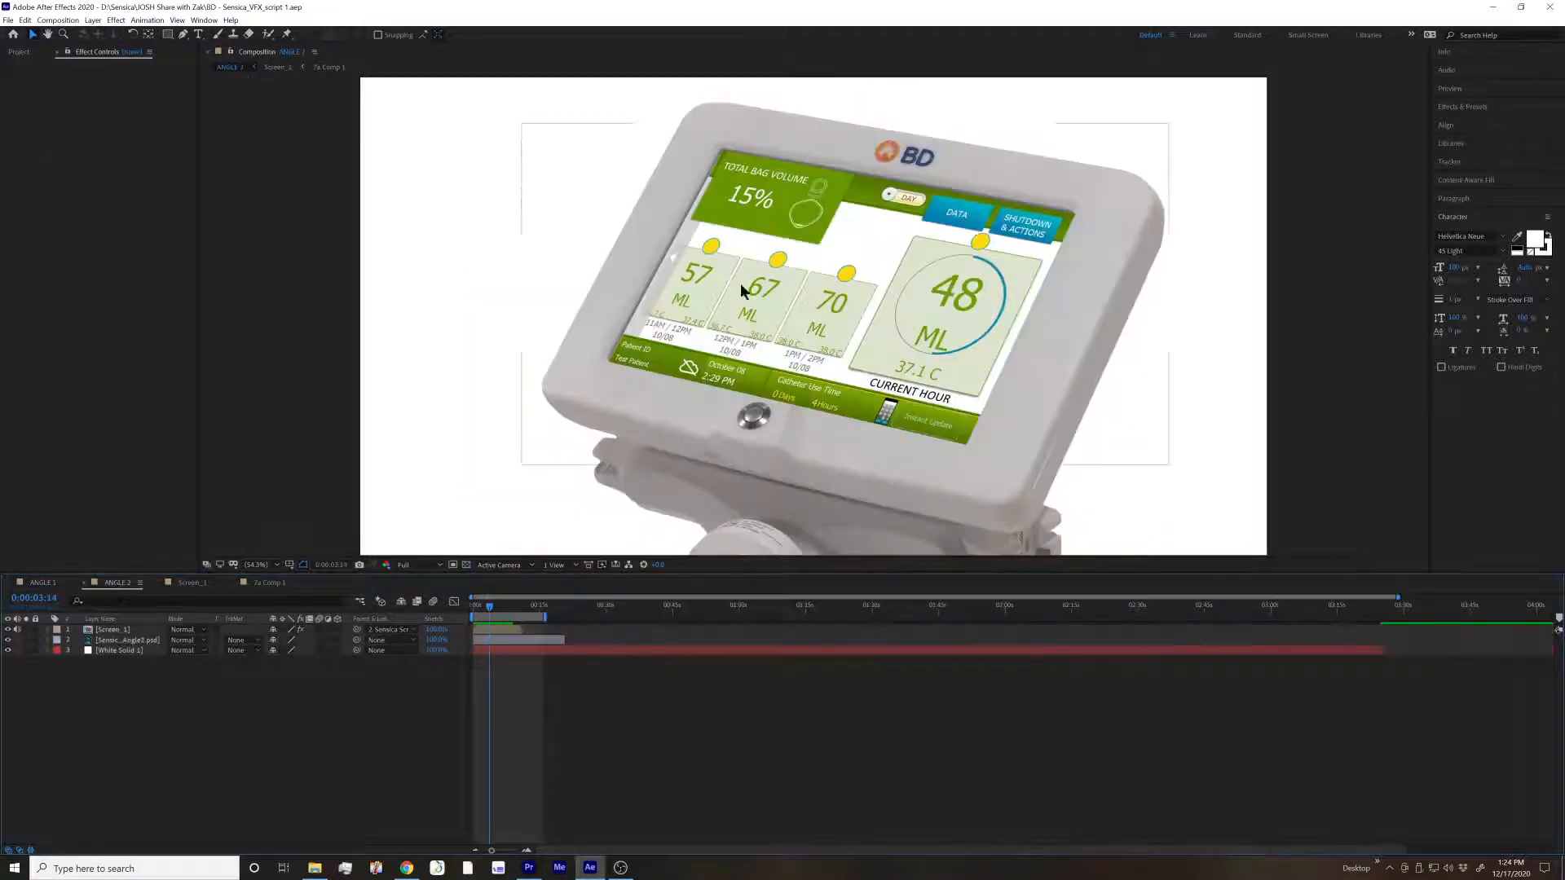
click(131, 630)
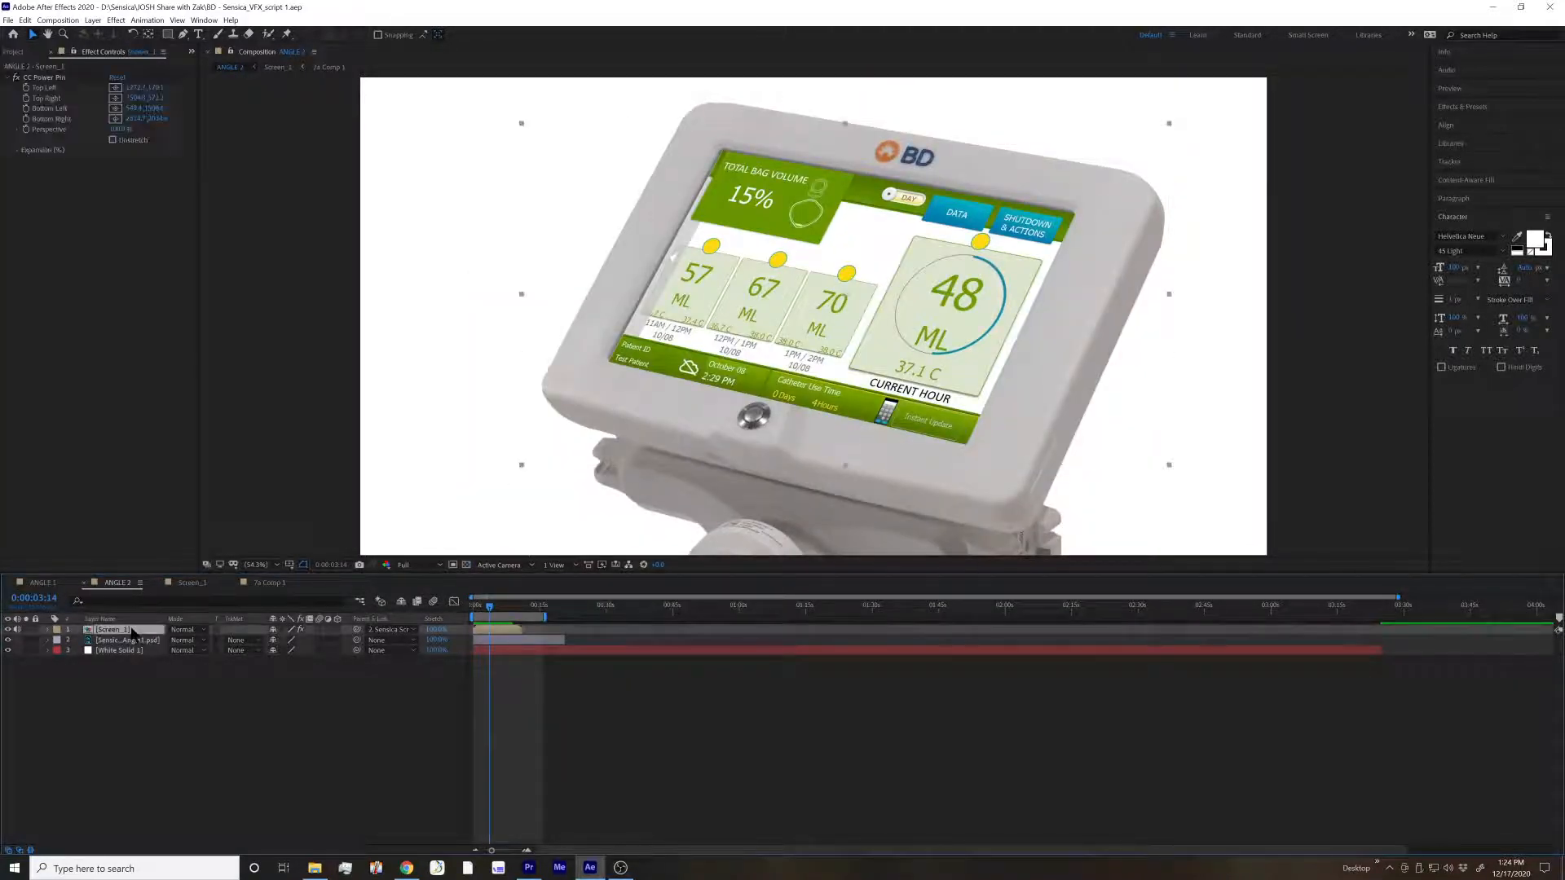
Inspect the Screen_1 layer in ANGLE 1, open its source composition, and view both angle compositions again
click(53, 586)
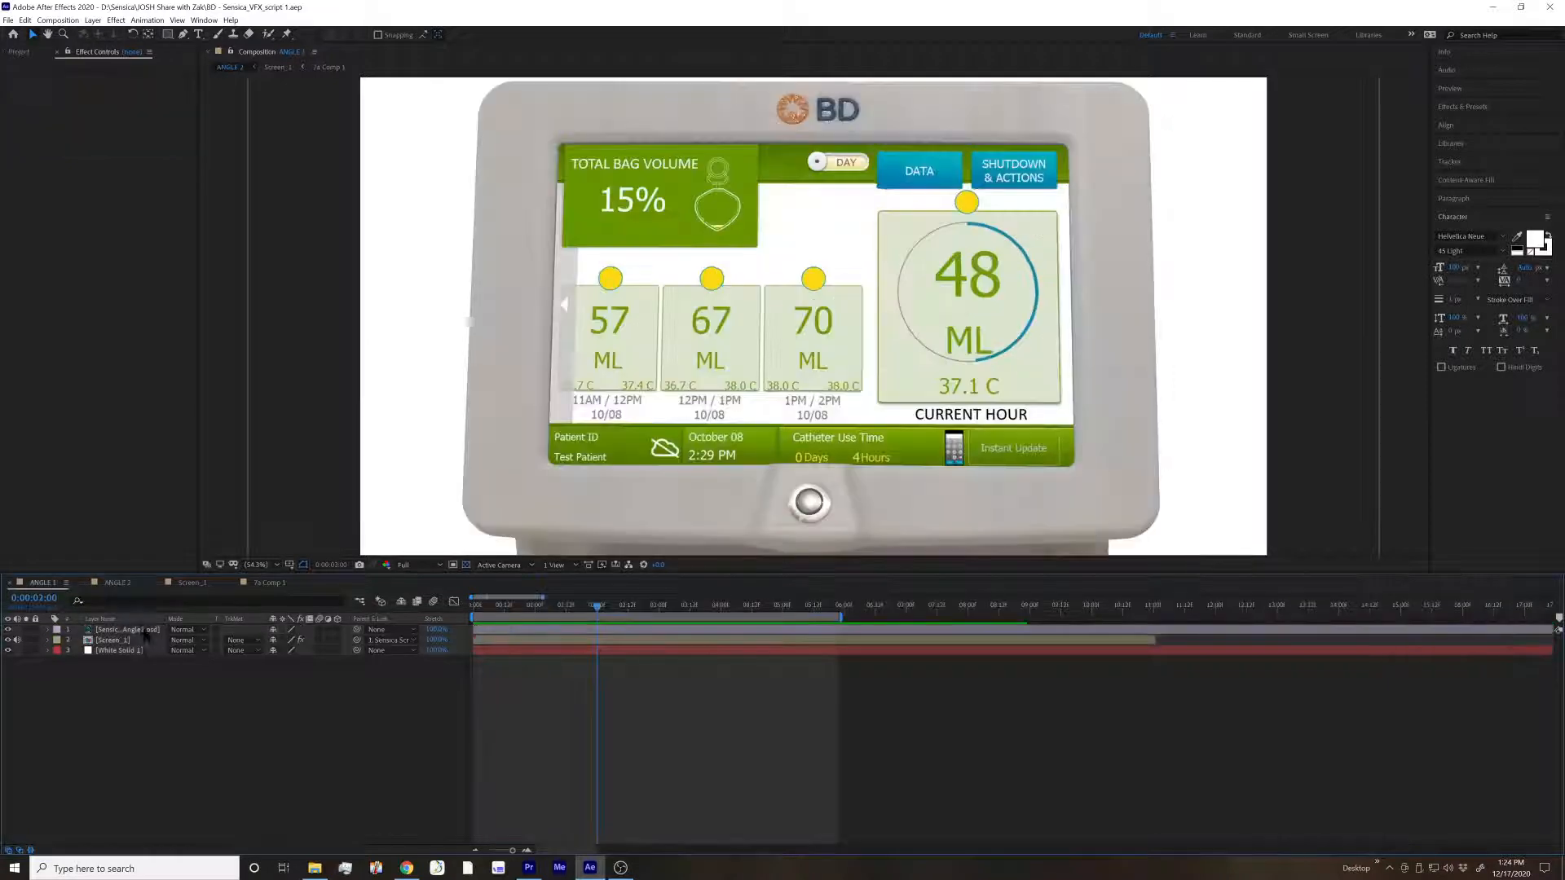
click(131, 641)
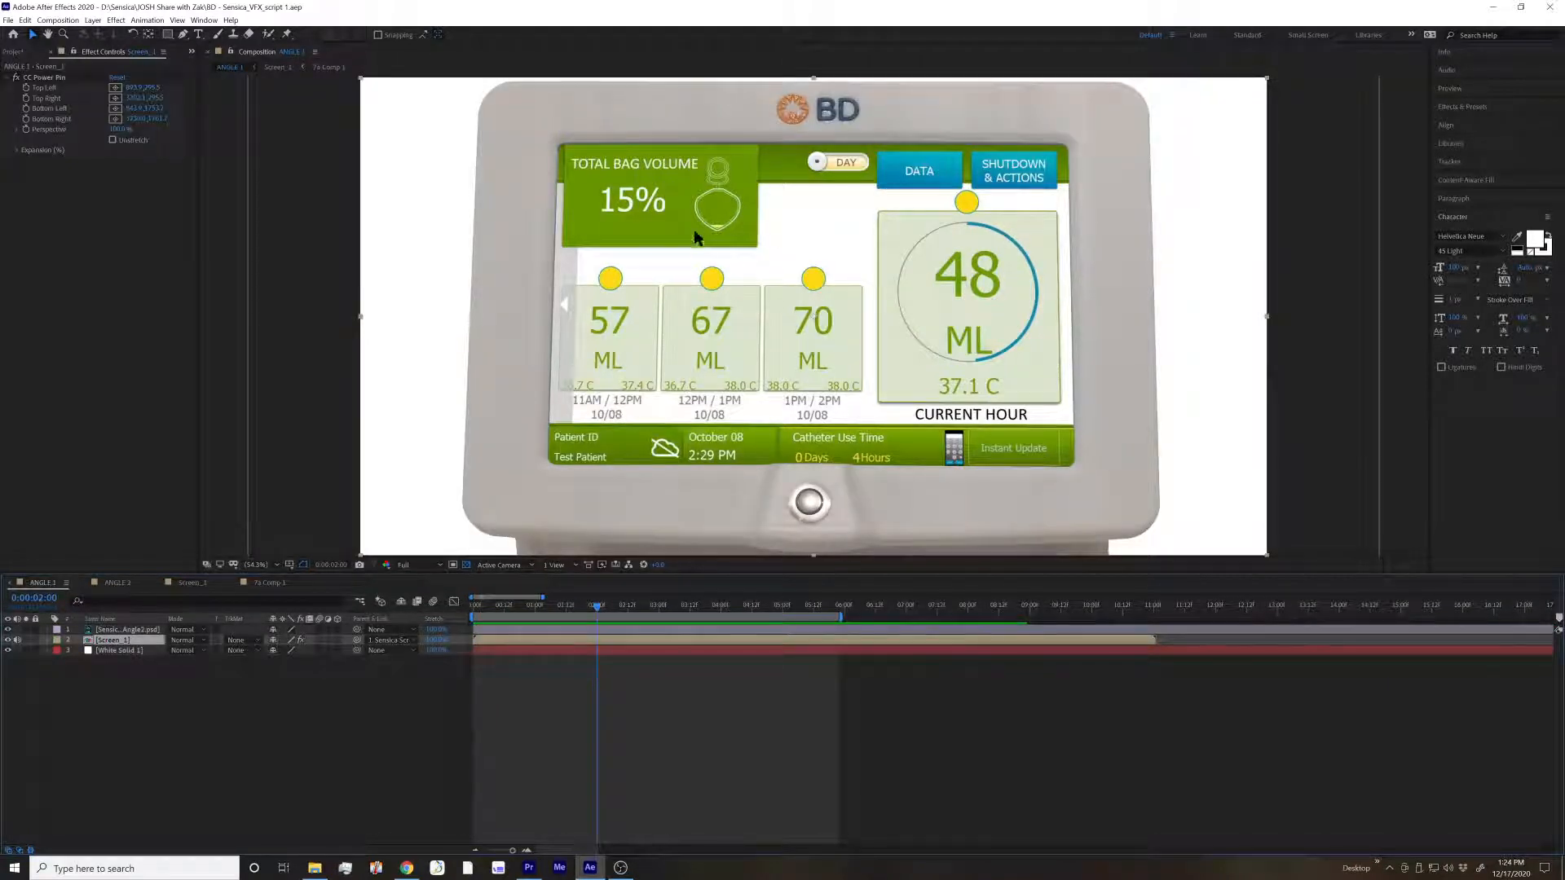
double_click(114, 641)
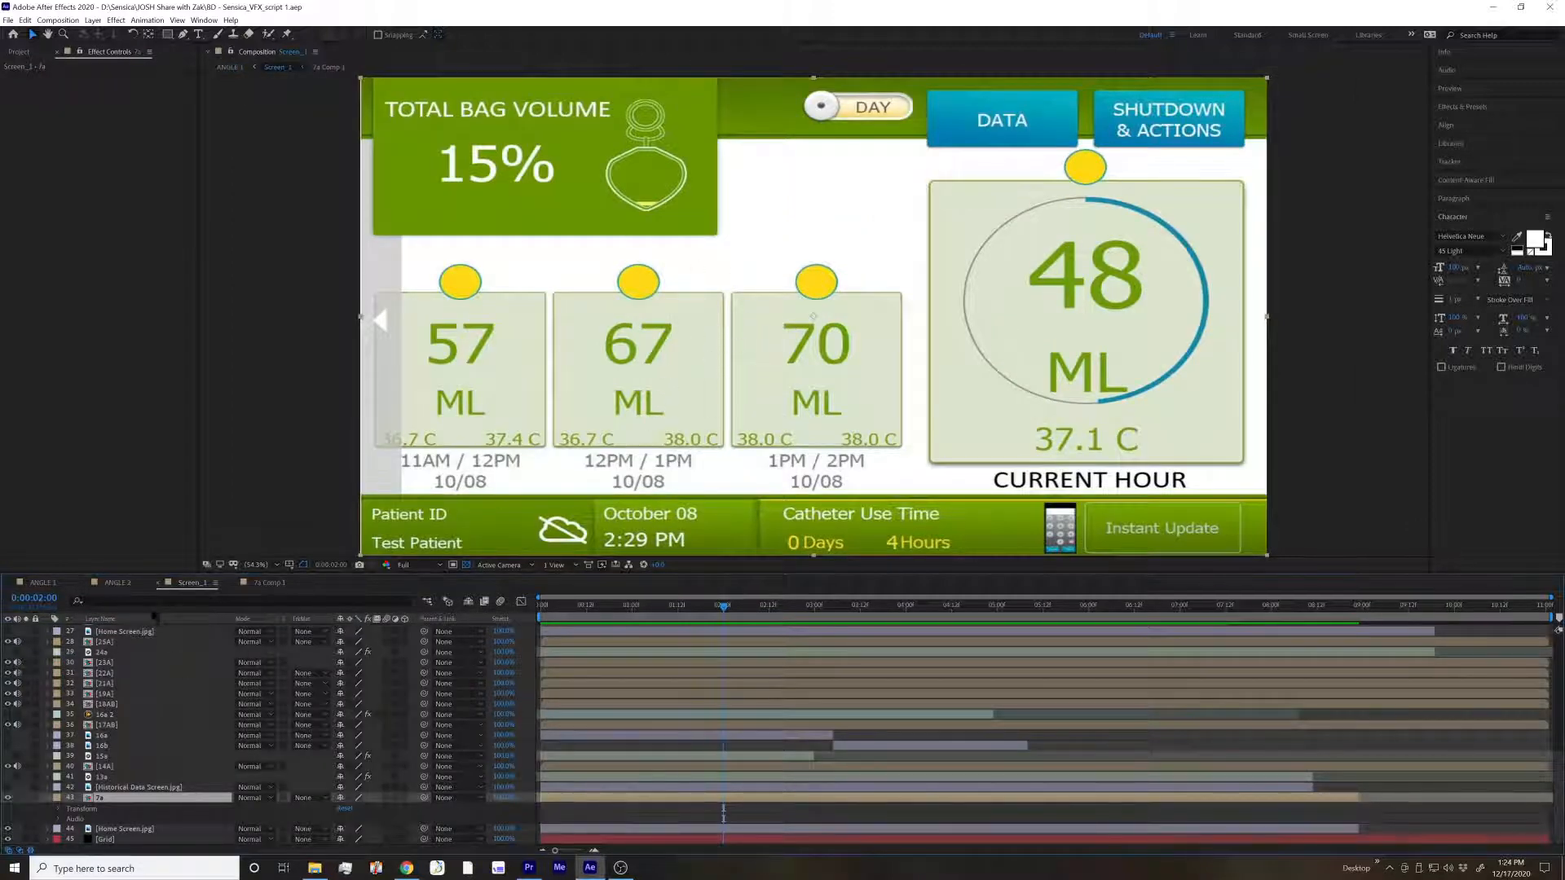
click(41, 583)
click(117, 583)
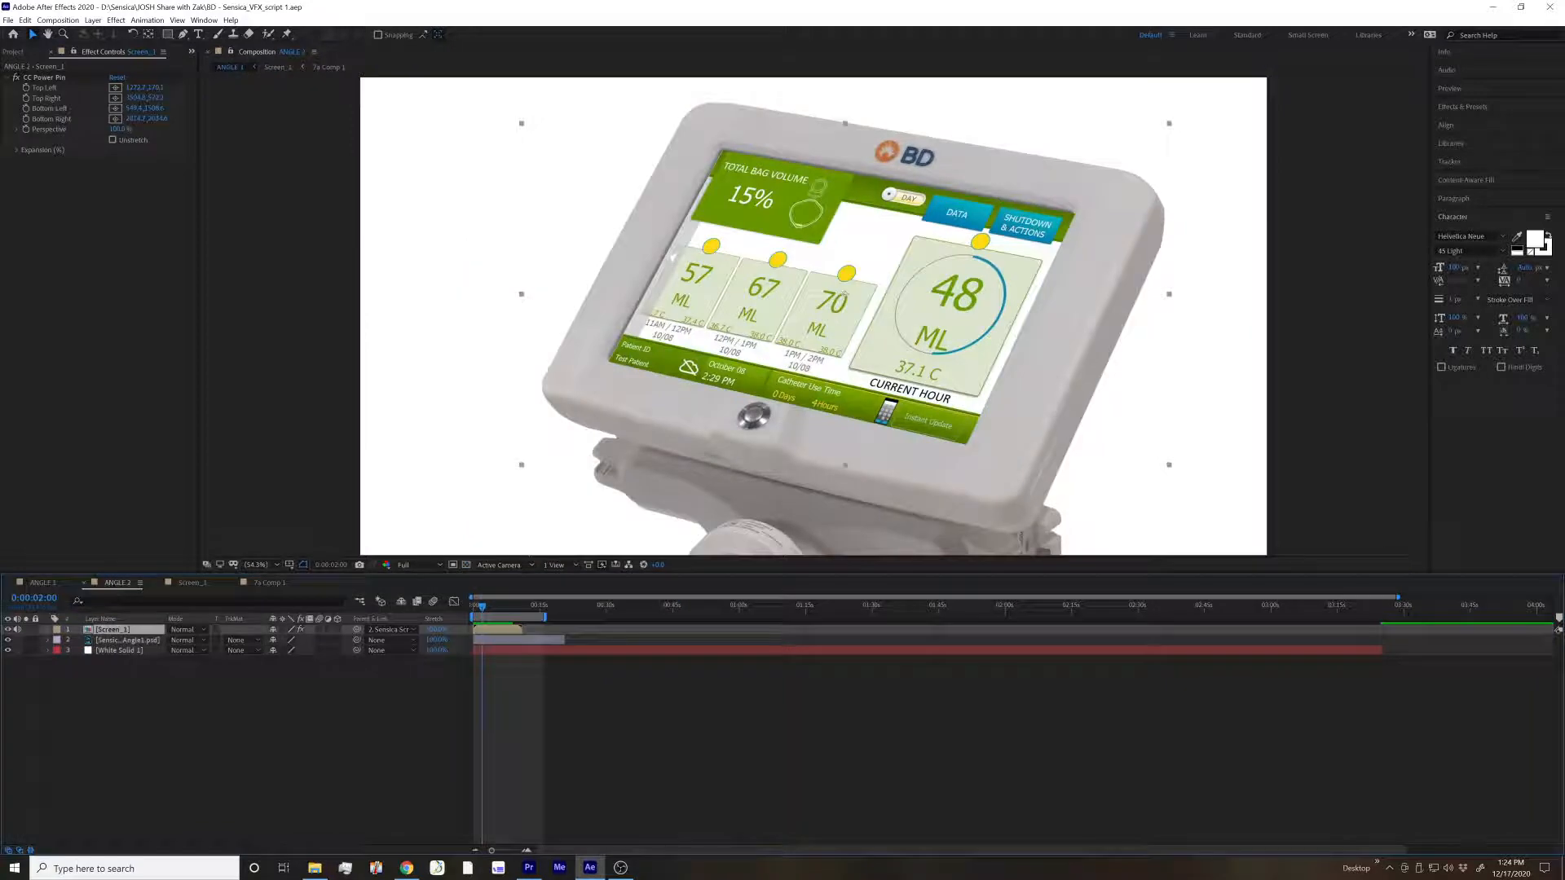
Open the Screen_1 composition and go into its nested 7a composition
click(193, 583)
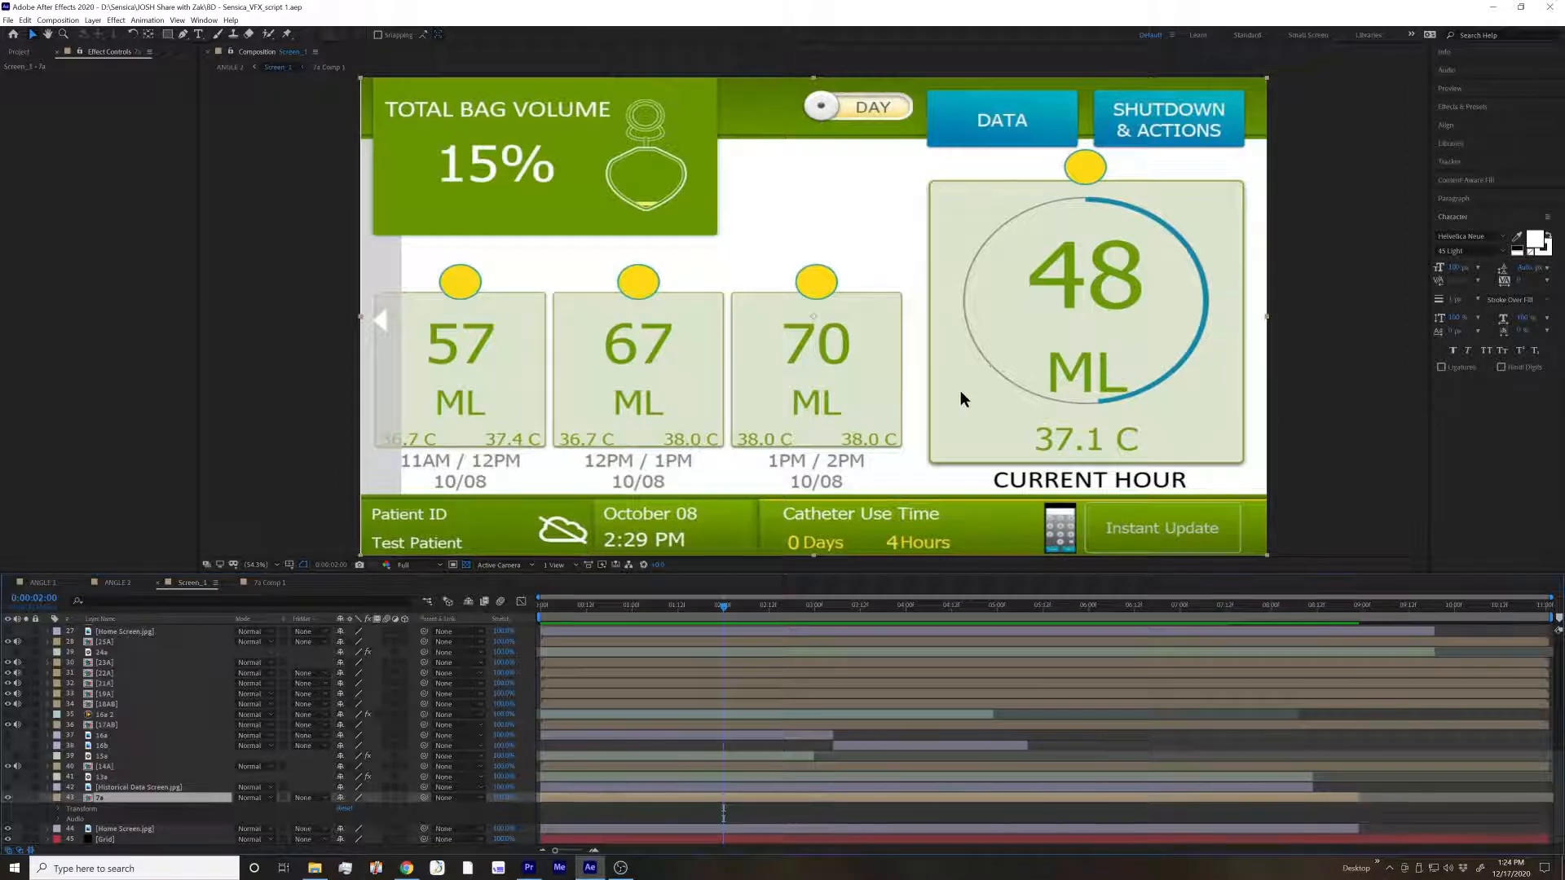
drag(659, 410, 757, 353)
key(ctrl+z)
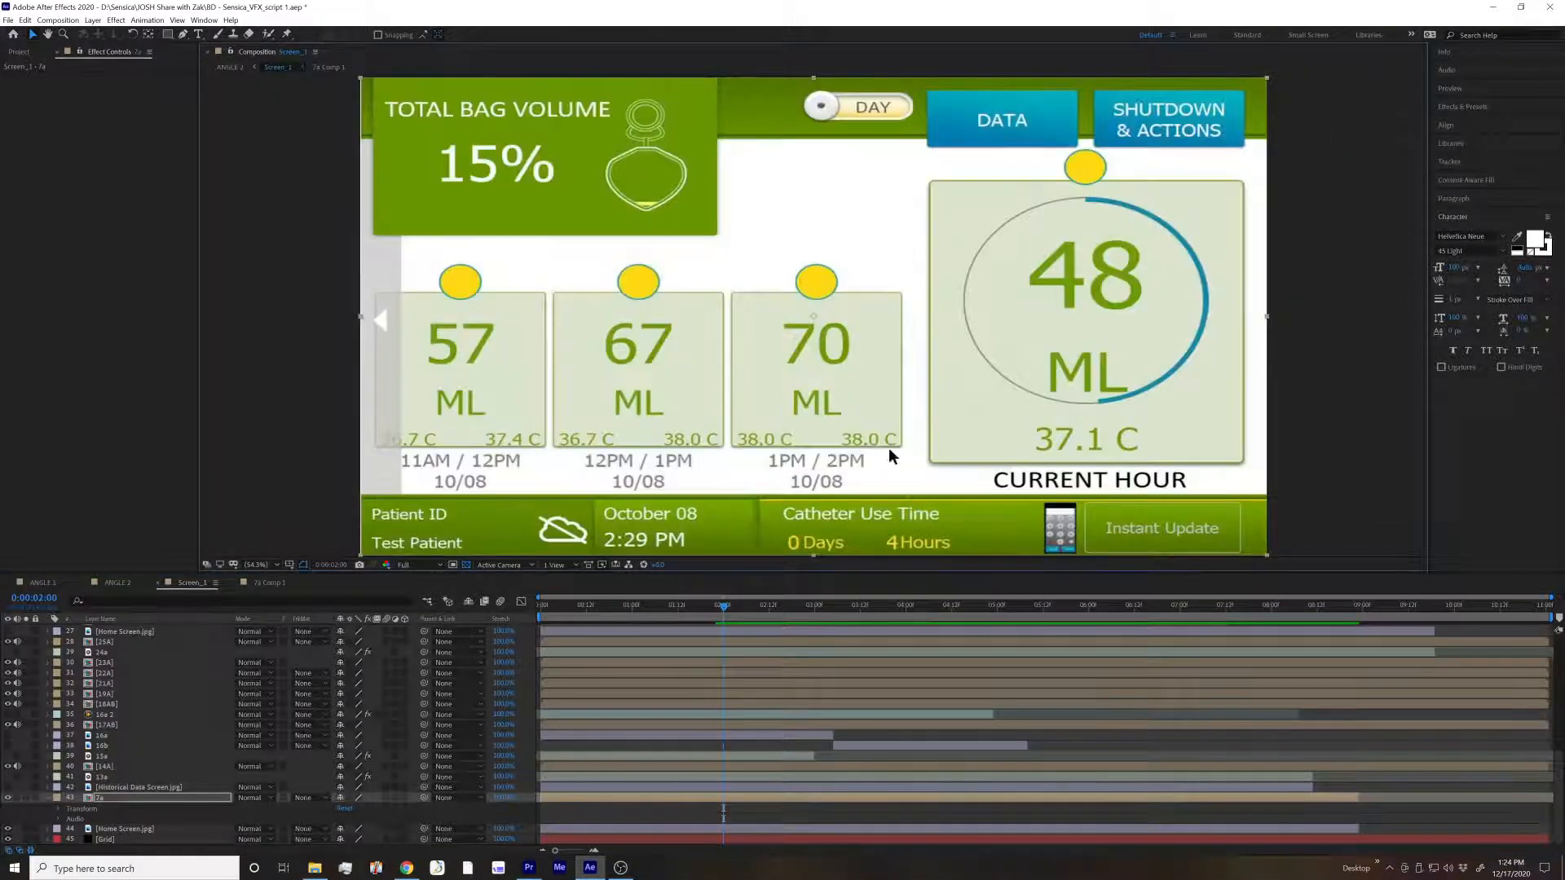
click(47, 798)
scroll(97, 809, up, 1)
double_click(87, 820)
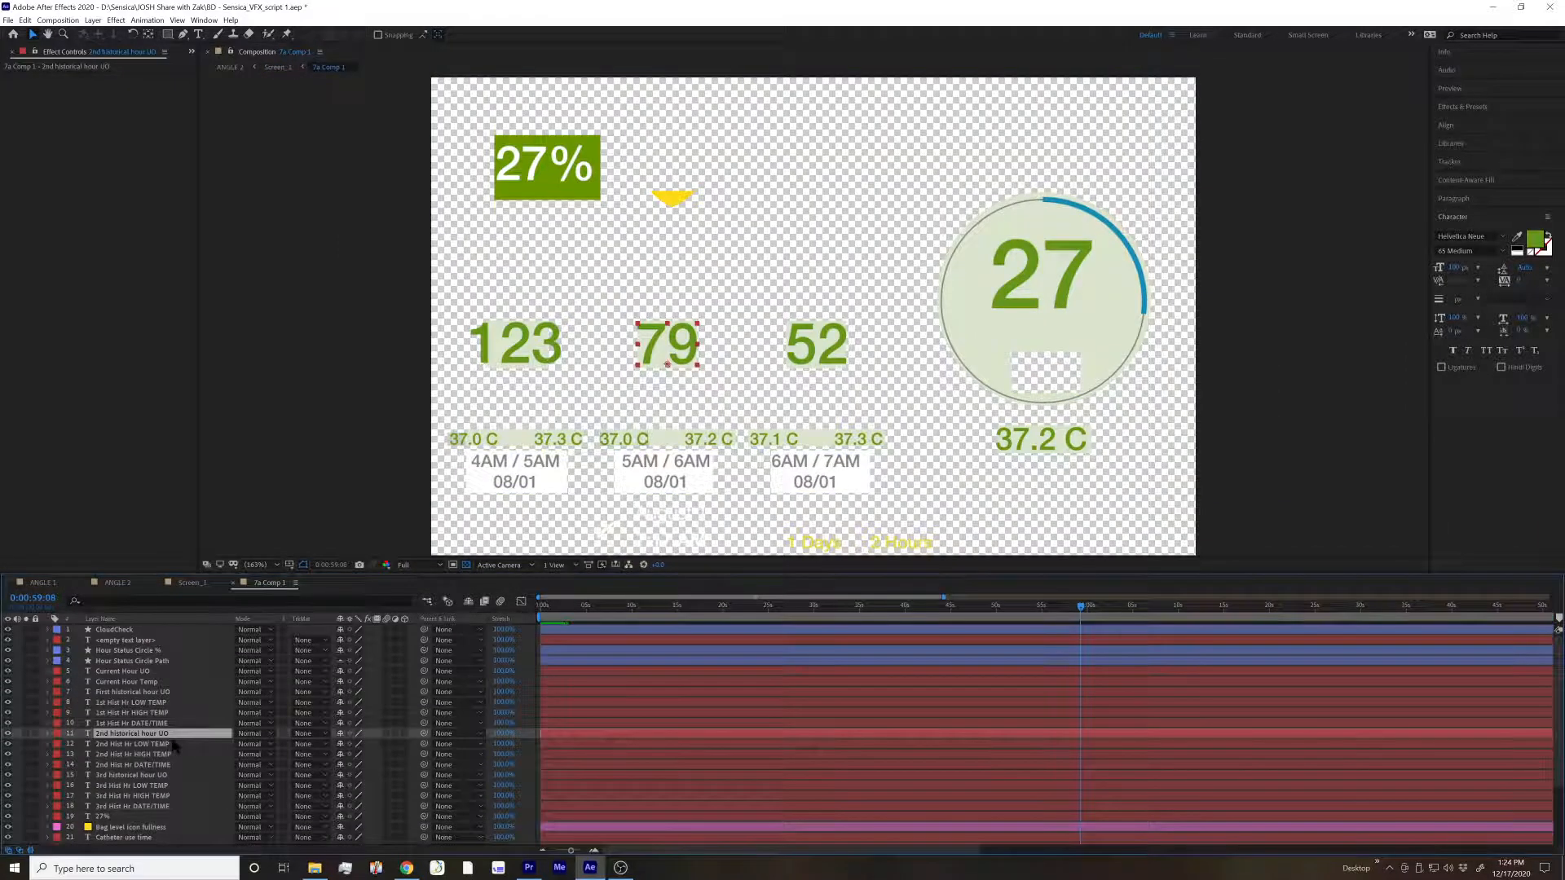
Extend the Home Screen.jpg layer's out point almost to the end of the visible timeline and set the current time to 0:00:10:06
scroll(177, 748, down, 4)
click(183, 715)
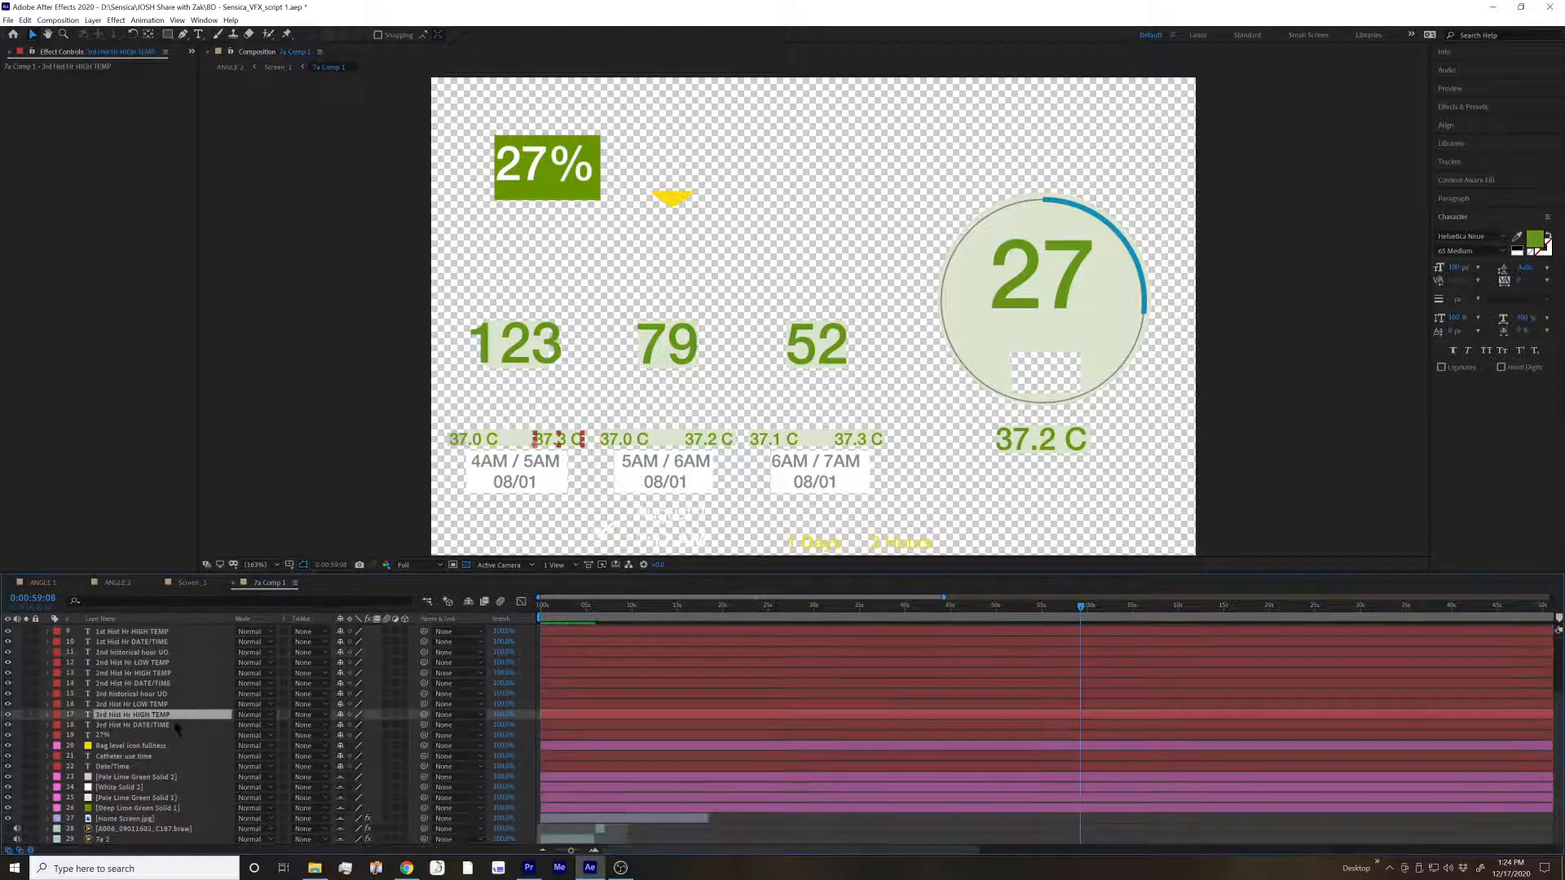
click(151, 819)
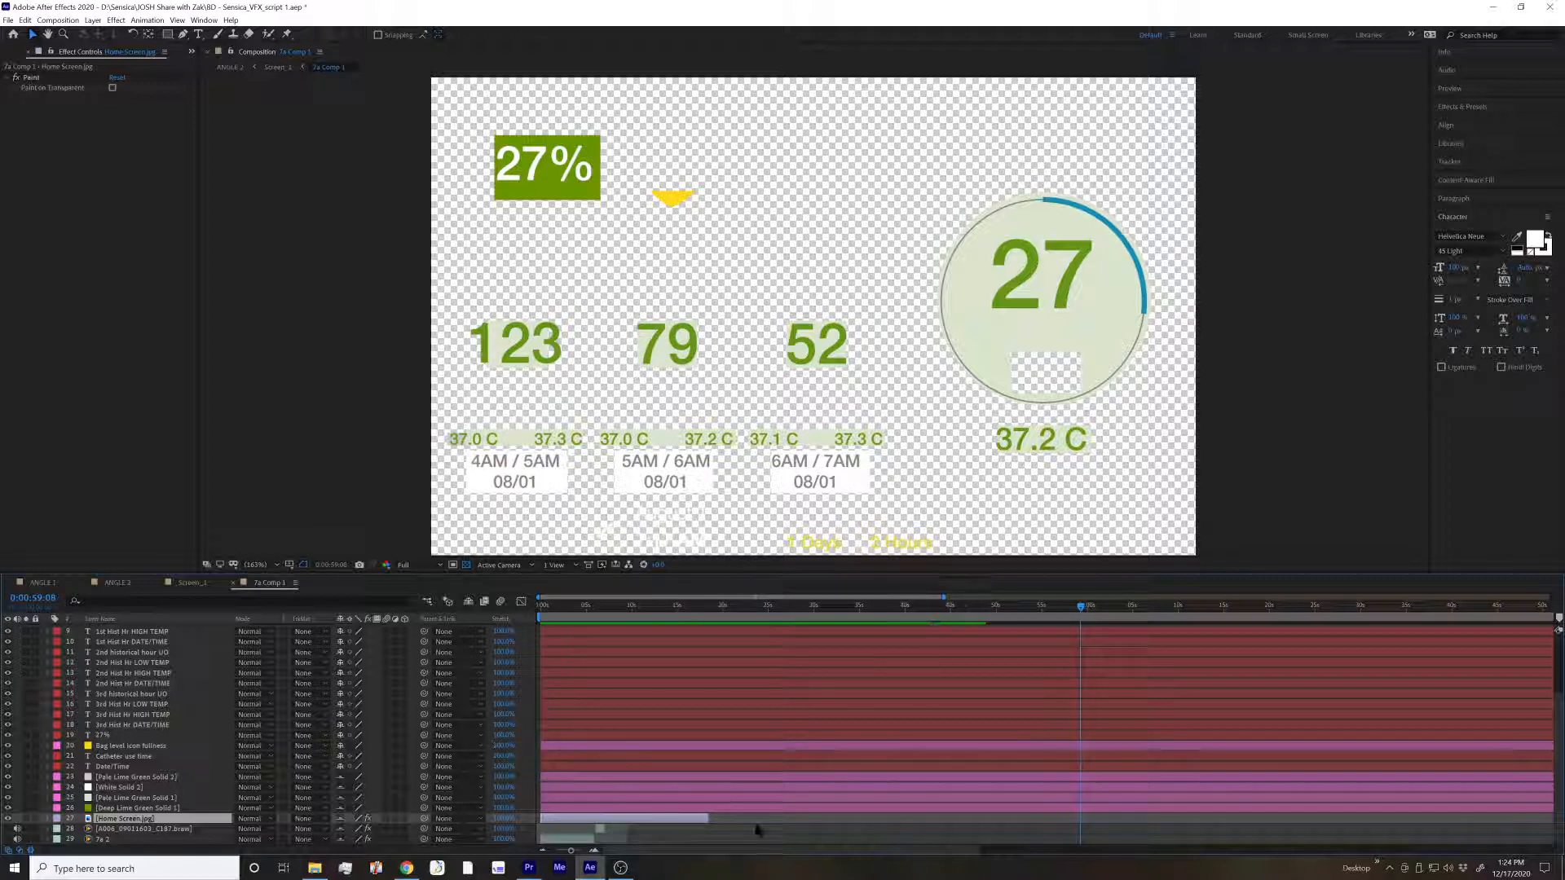
drag(708, 818, 1286, 842)
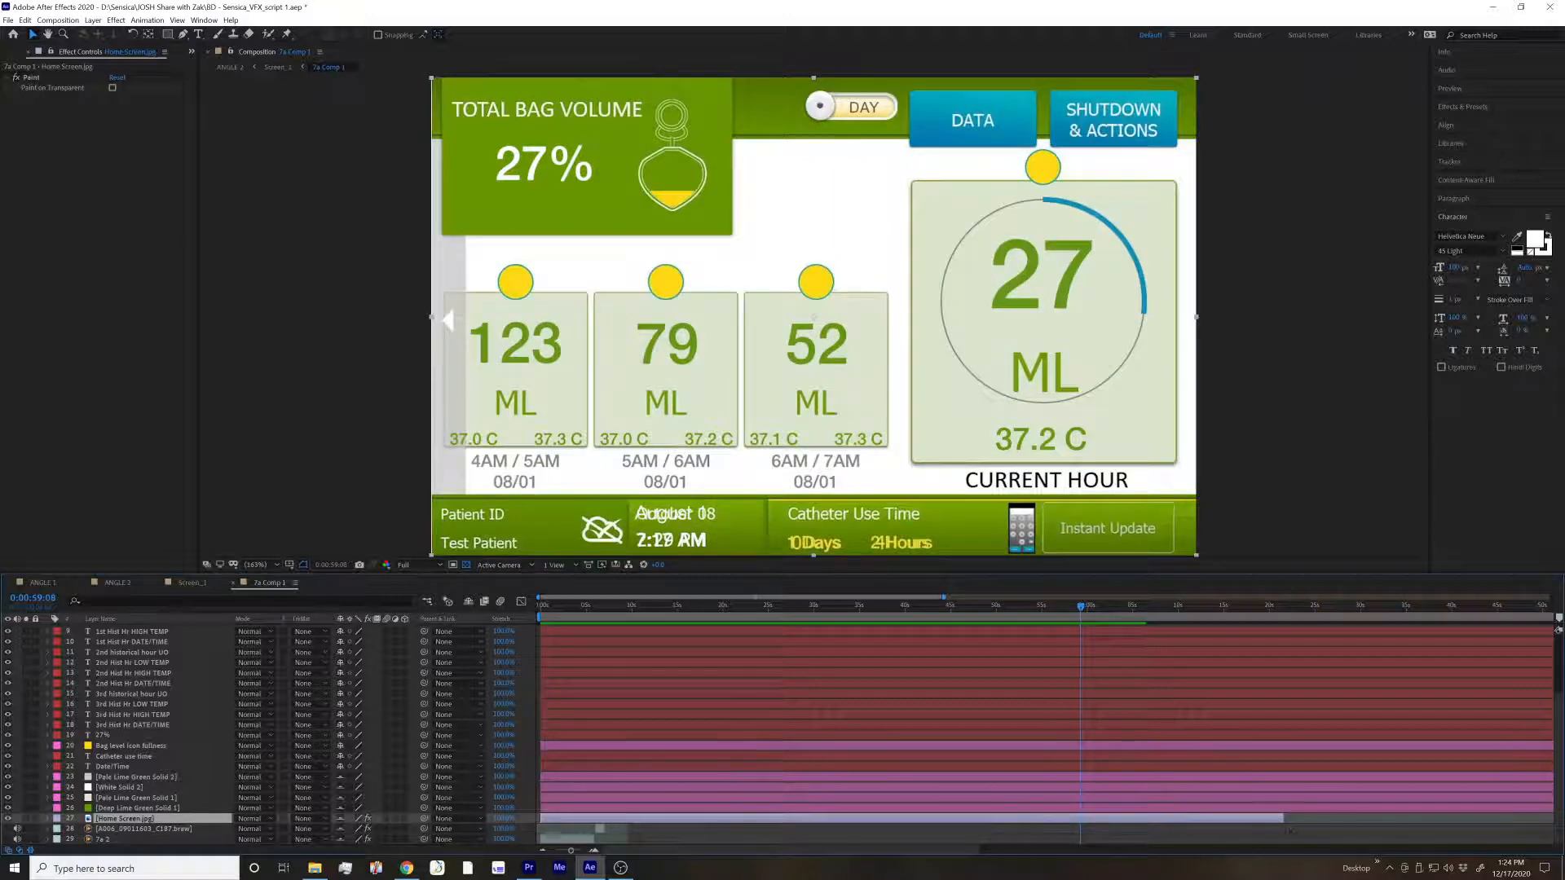
drag(1284, 819, 1509, 838)
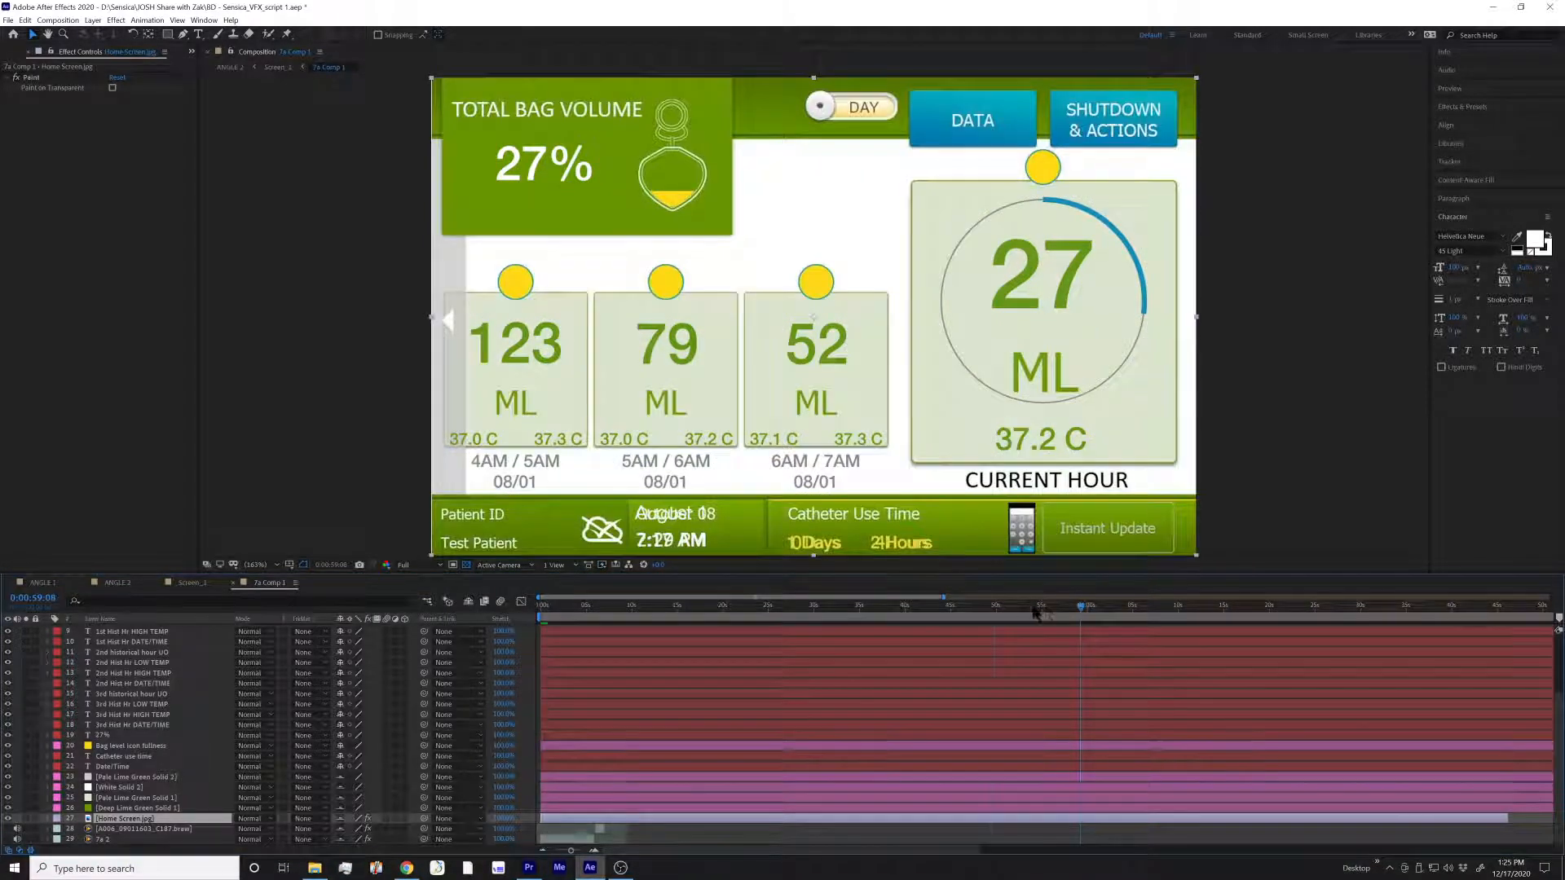
drag(1036, 609, 636, 629)
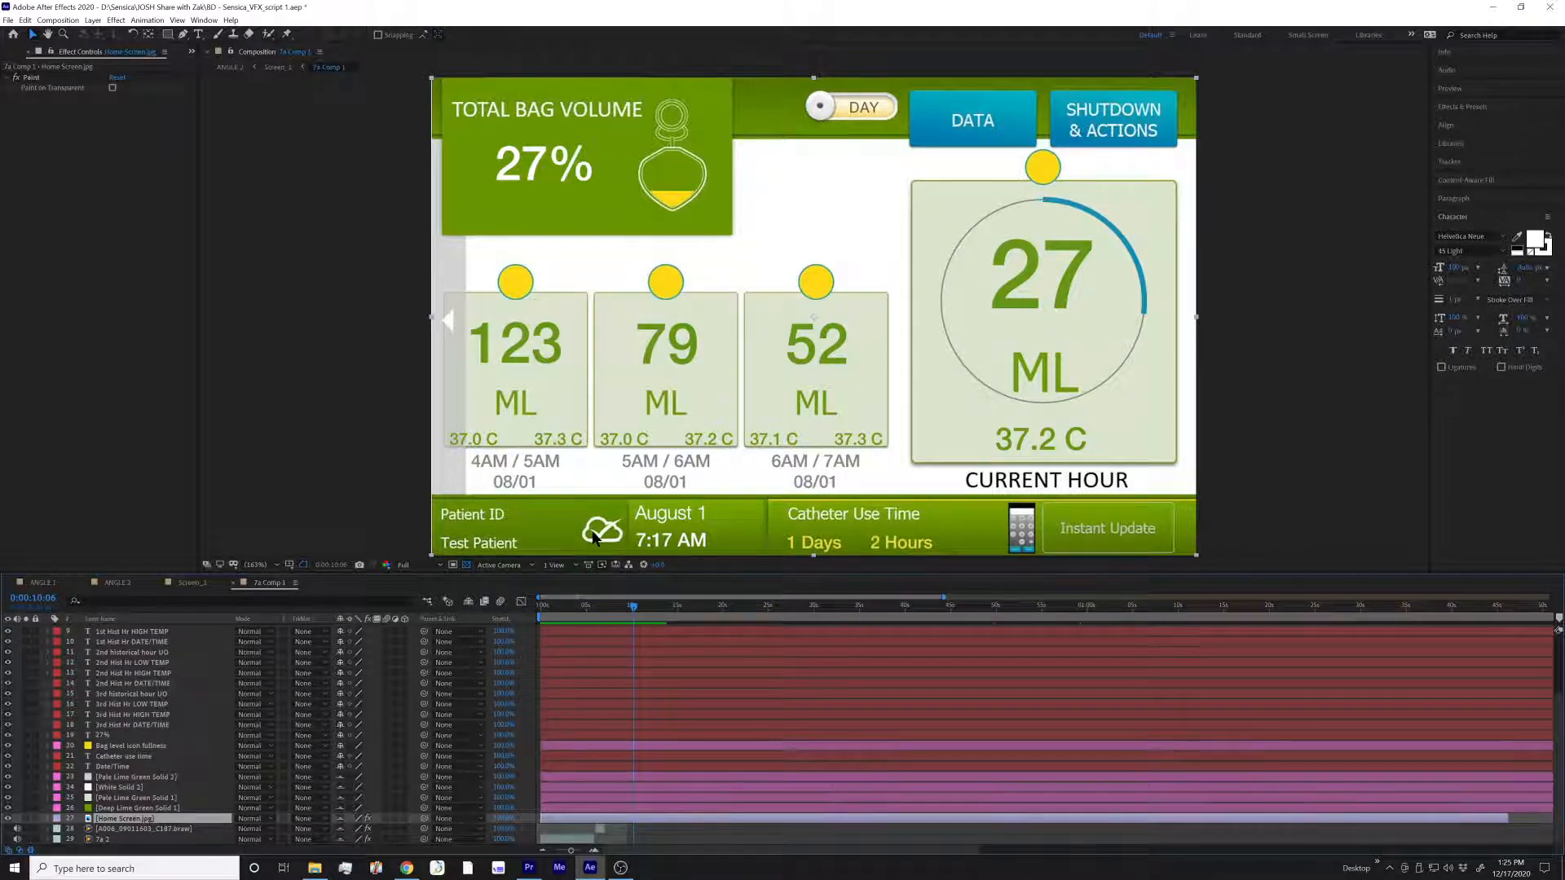
Enlarge and solo the CloudCheck checkmark shape to examine it, undo those changes, and clear the layer selection
scroll(163, 709, up, 3)
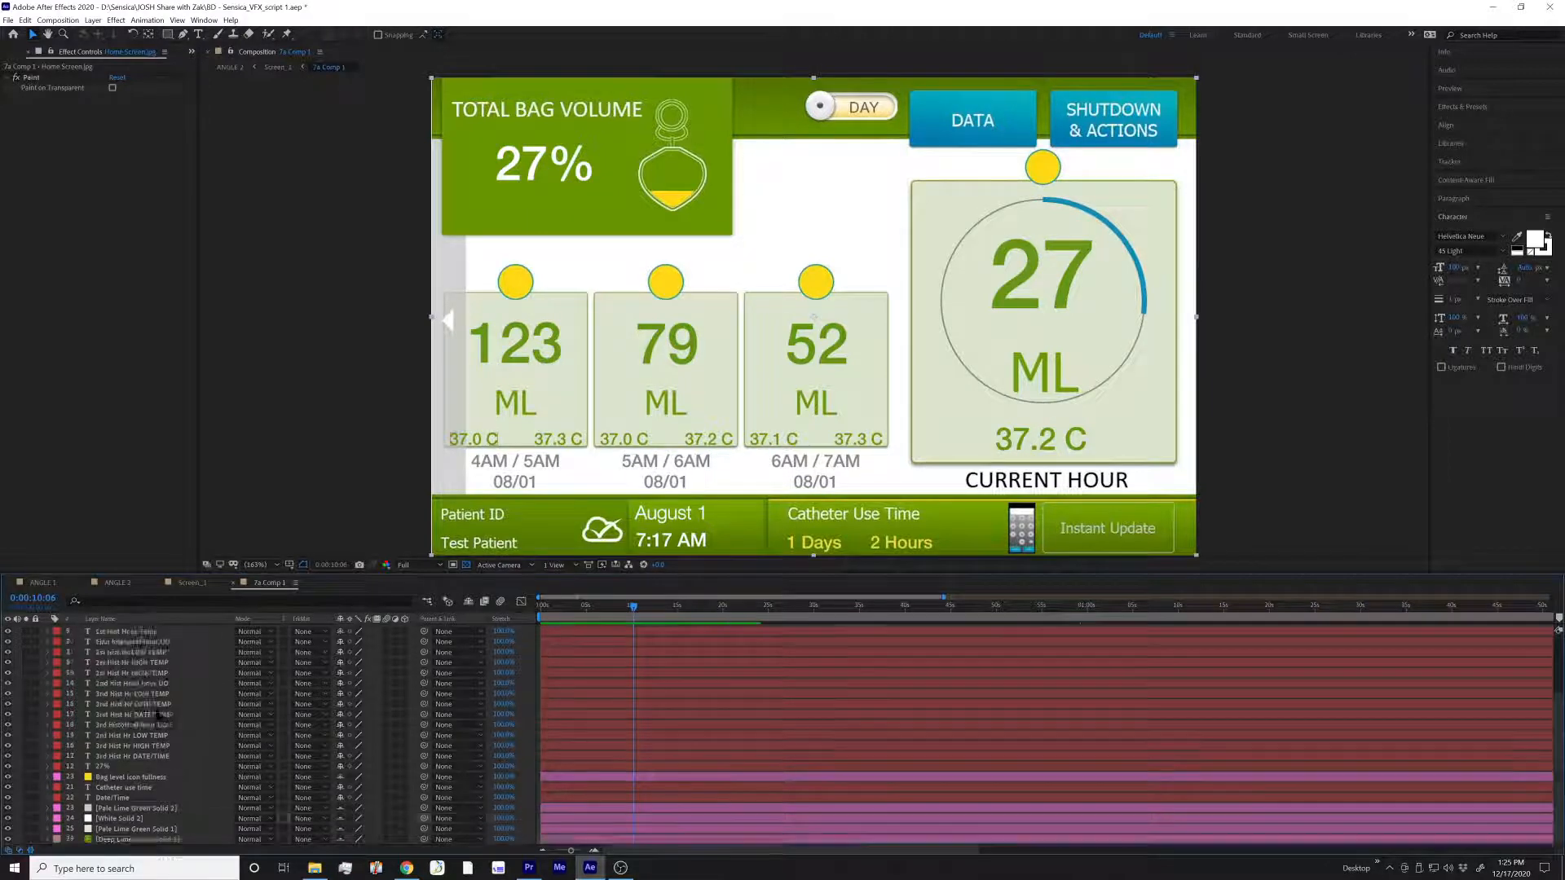
click(130, 630)
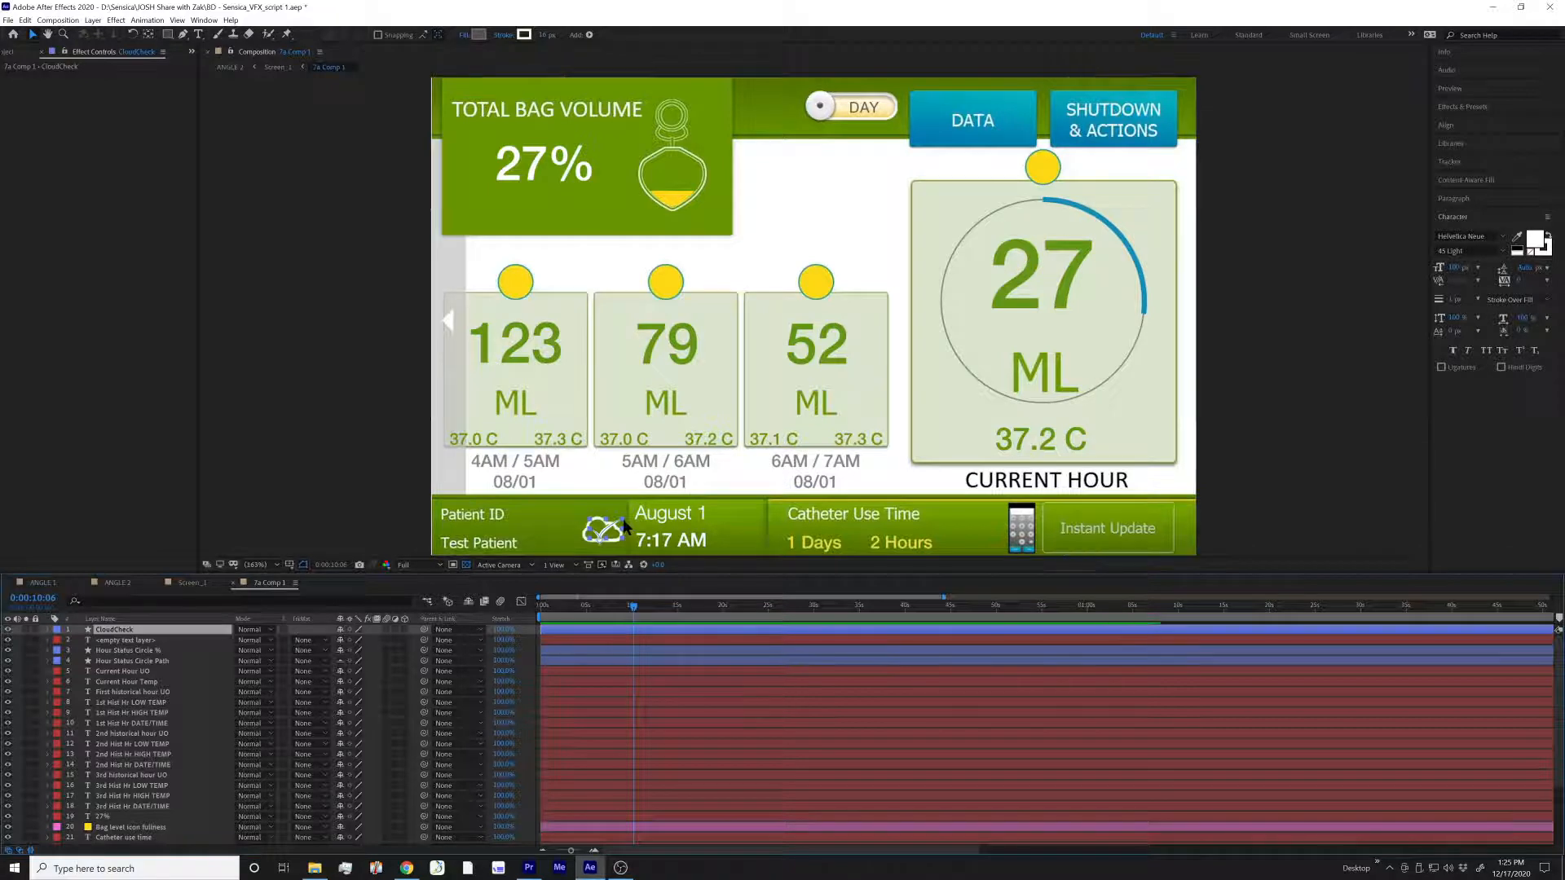
drag(623, 518, 876, 271)
click(25, 630)
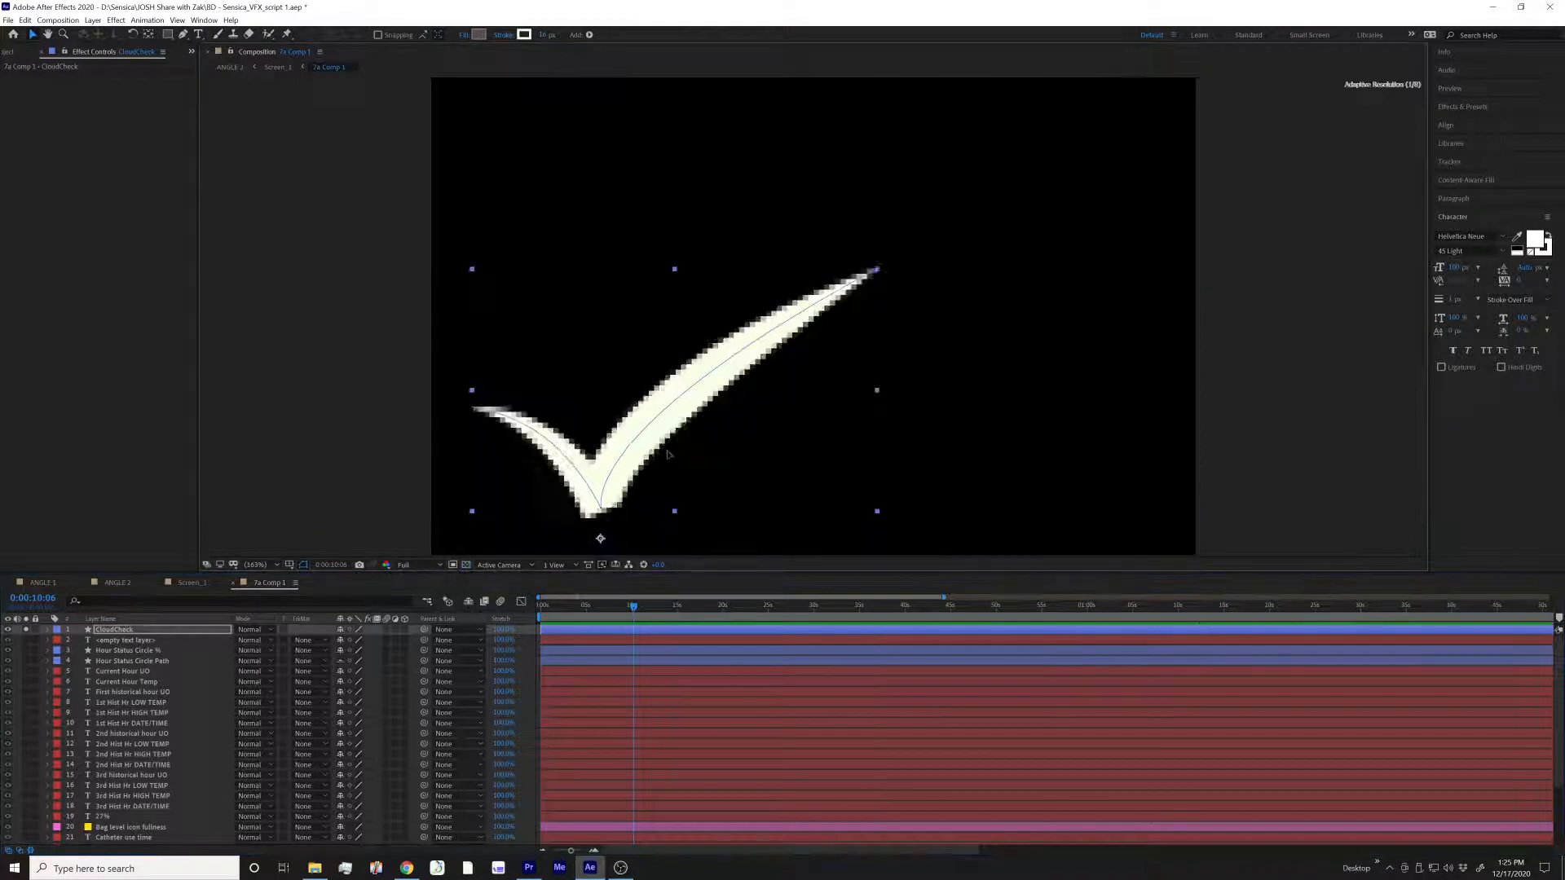
drag(670, 517, 839, 465)
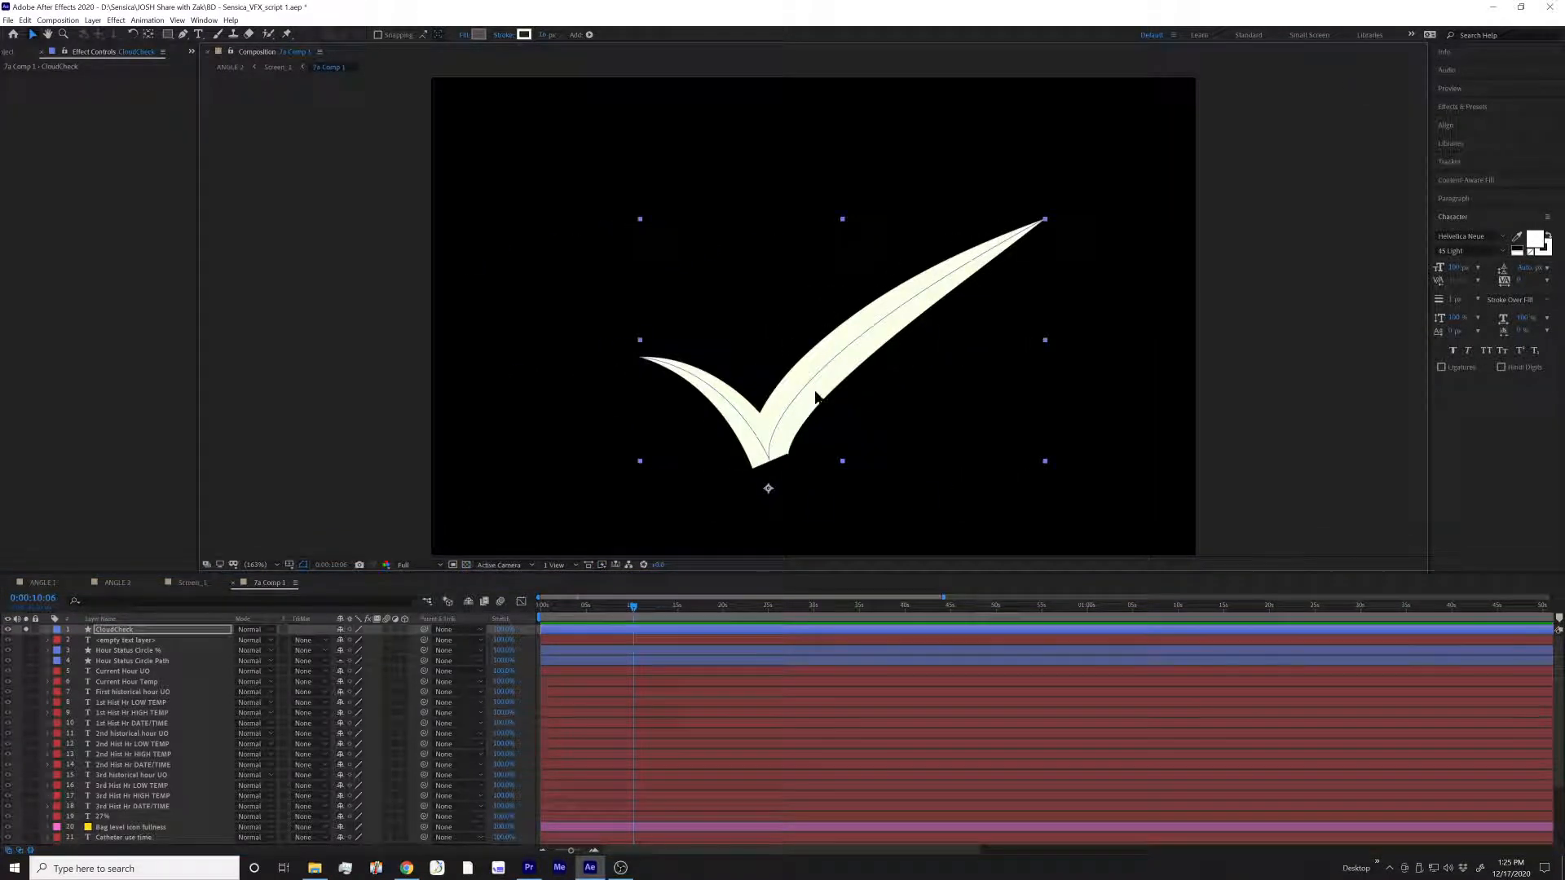
key(ctrl+z)
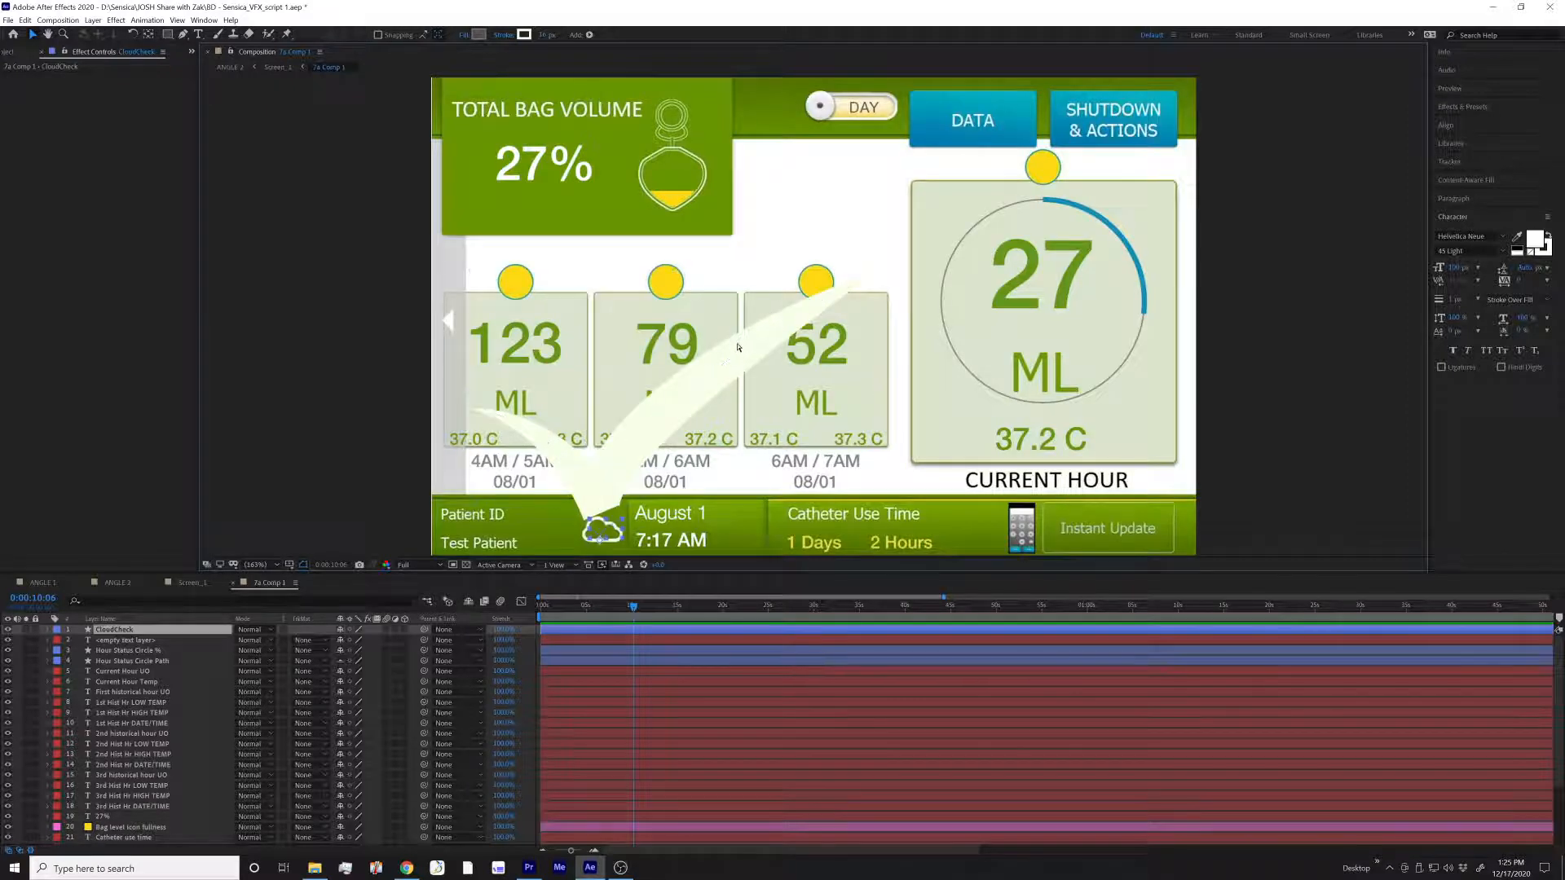
key(ctrl+z)
click(558, 683)
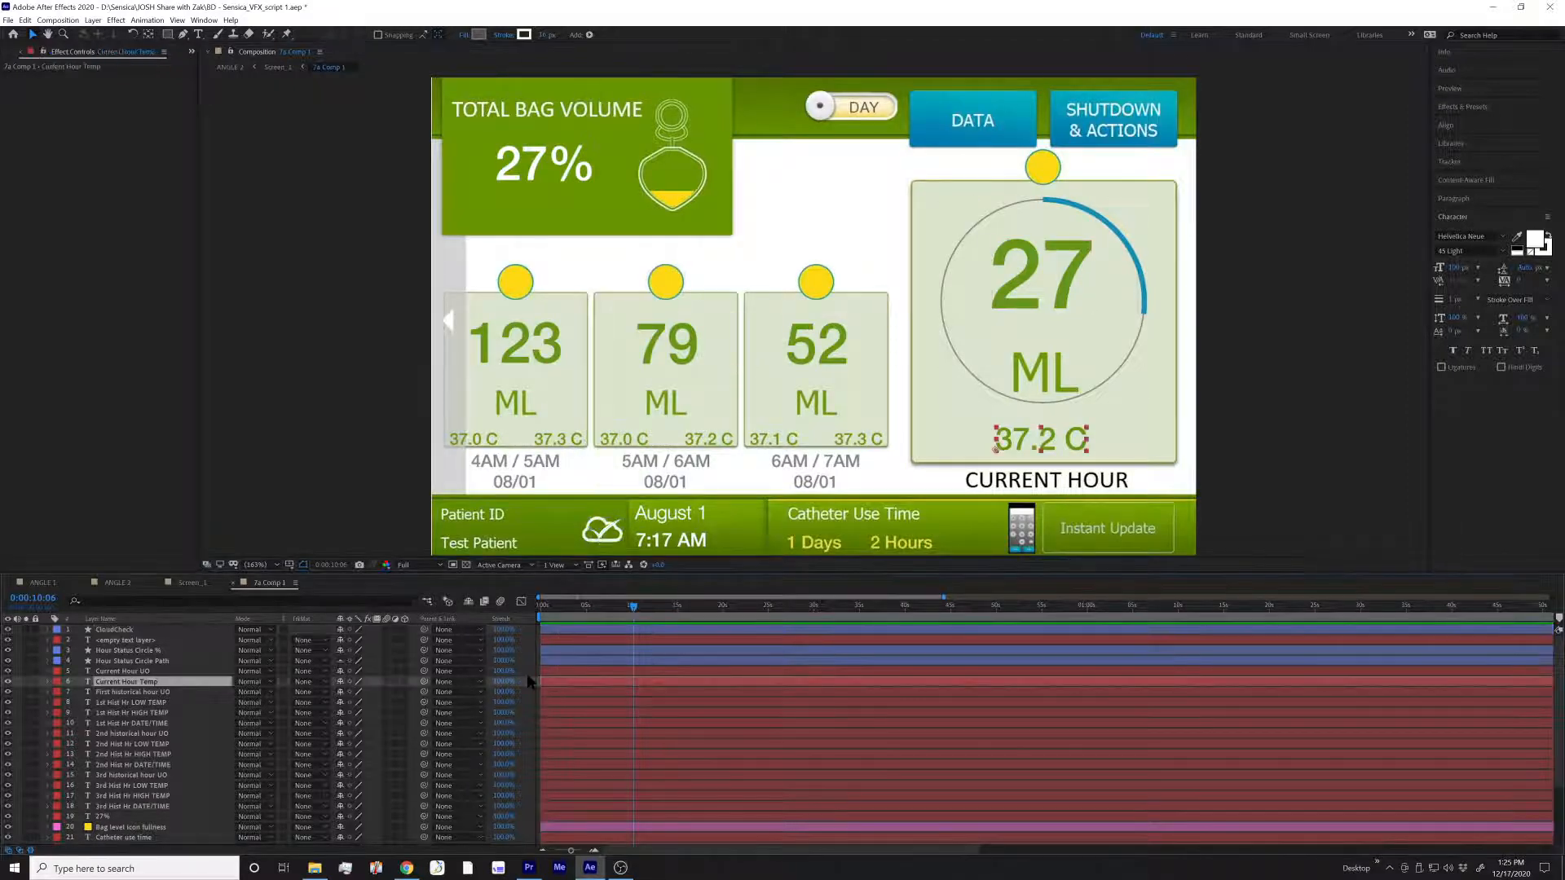
click(528, 675)
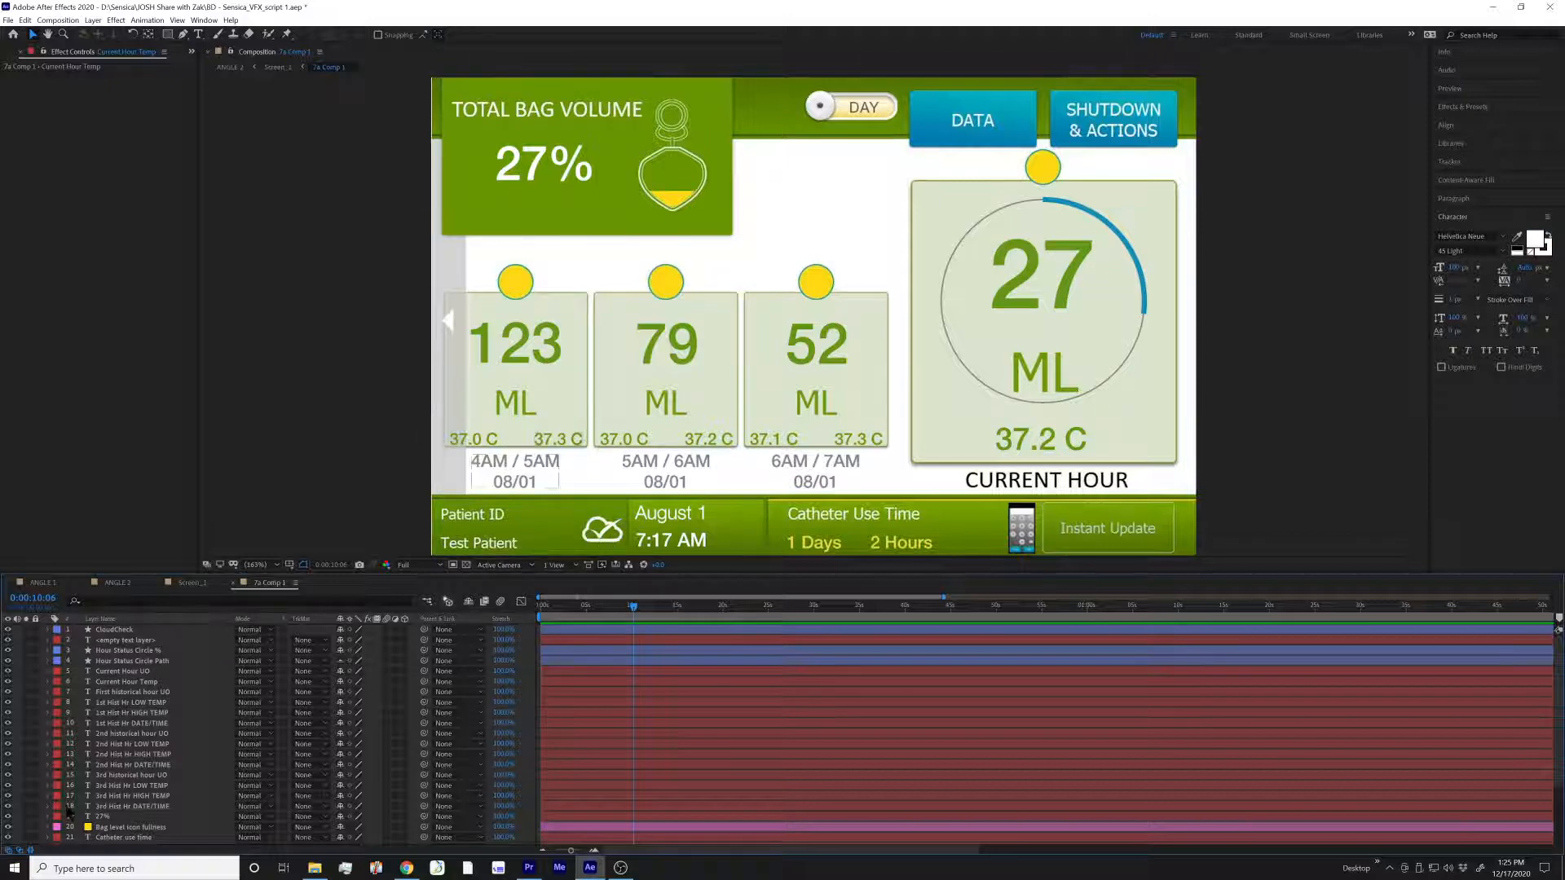
Disable the Paint effect on the Home Screen.jpg layer and solo the layer to examine its original cloud icon and date
scroll(130, 807, down, 3)
click(137, 819)
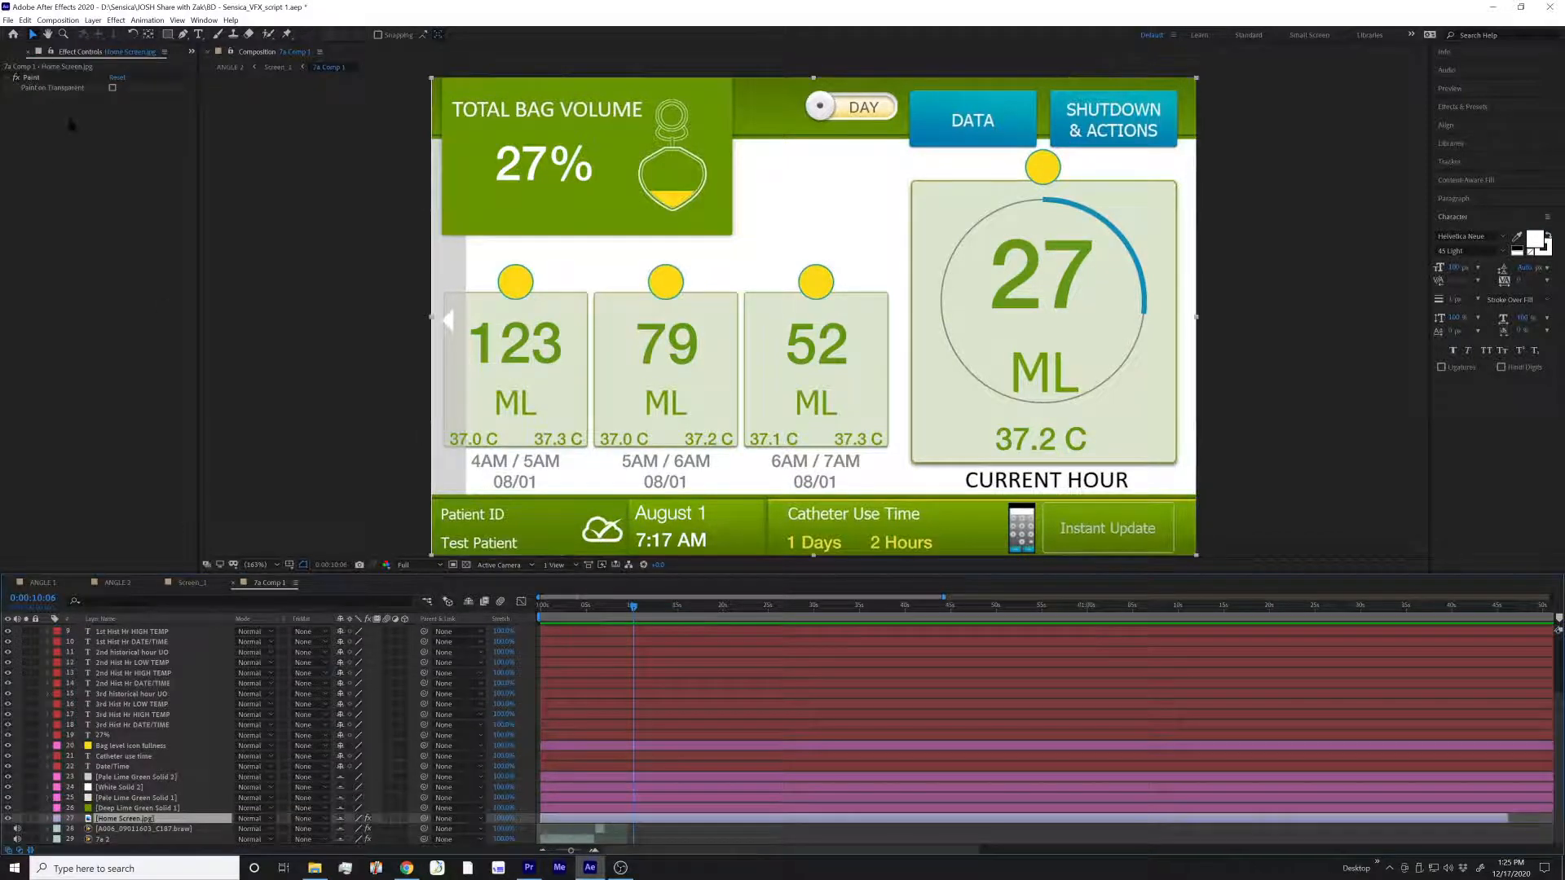
click(16, 78)
click(26, 818)
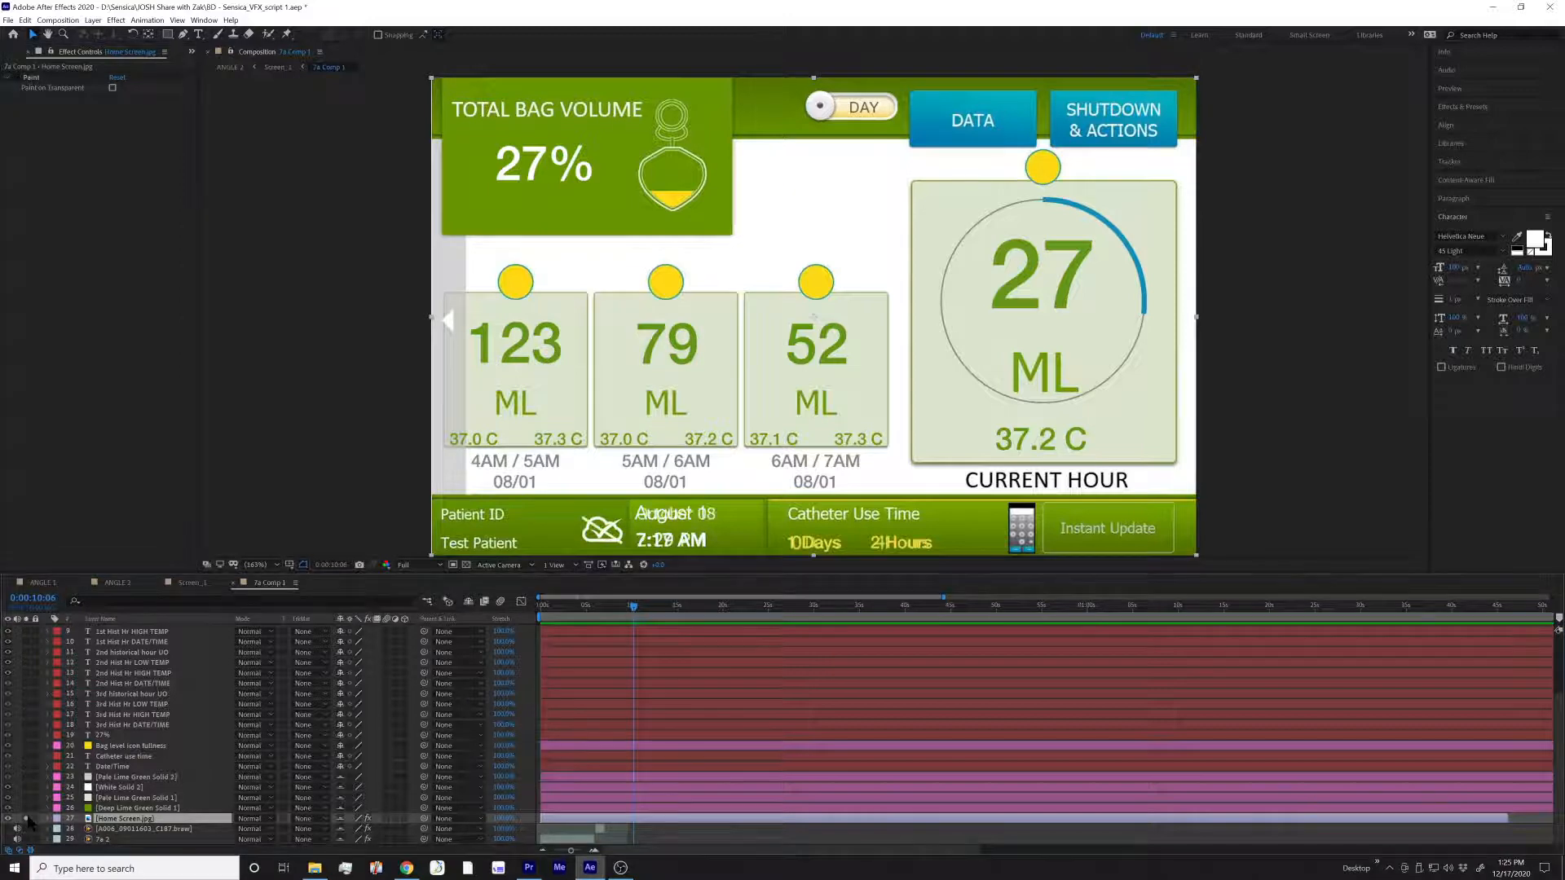
scroll(623, 487, up, 5)
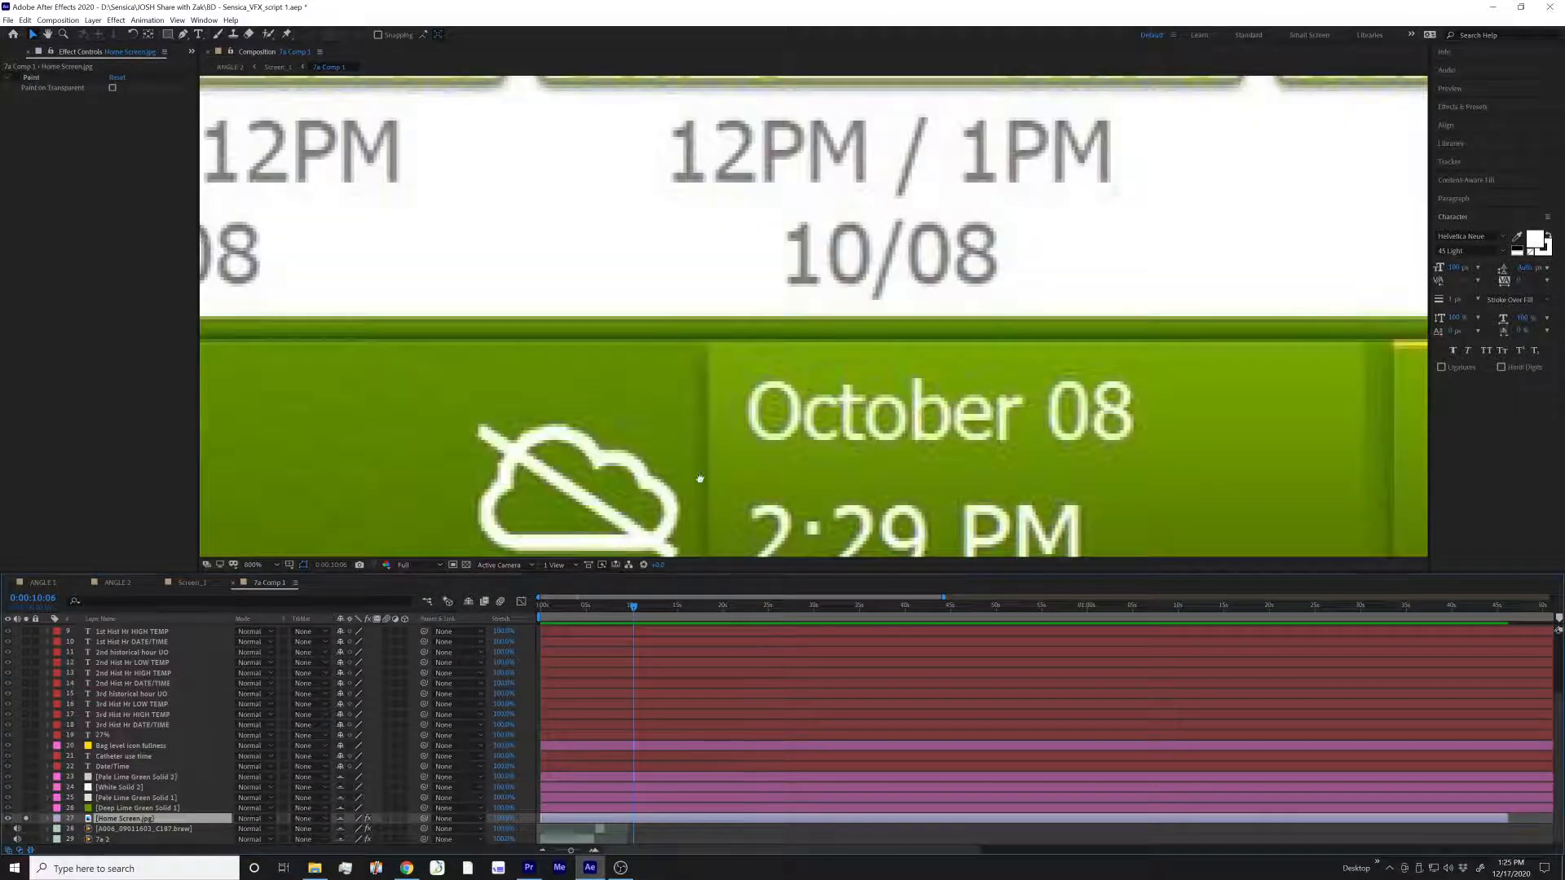
key(v)
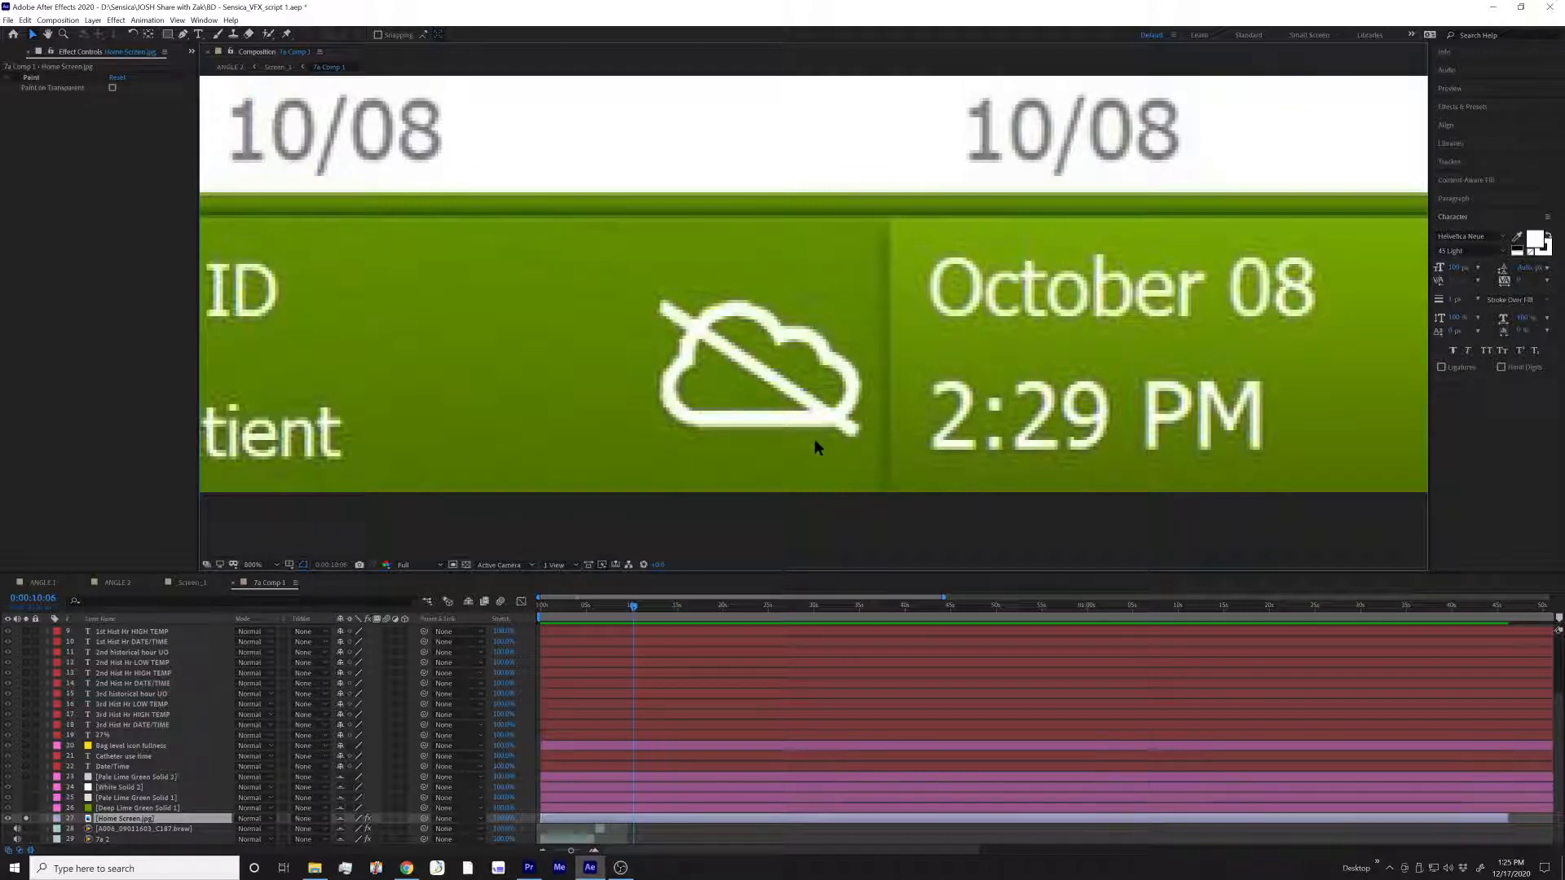
Re-enable the Paint effect on the Home Screen.jpg layer to compare the painted-out cloud and date with the original
click(16, 77)
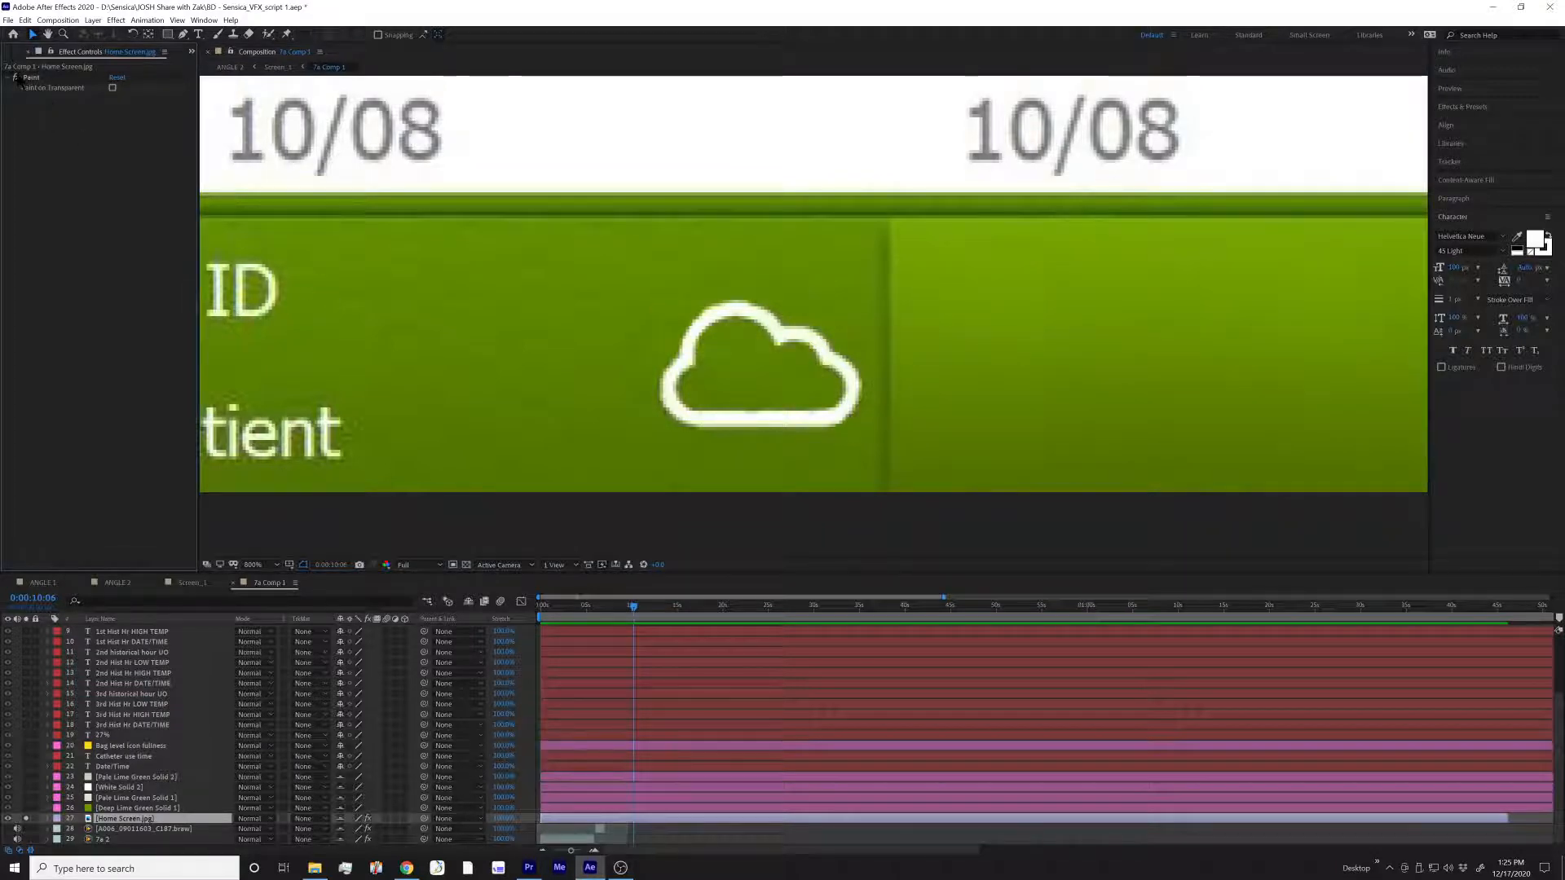
click(16, 78)
click(16, 78)
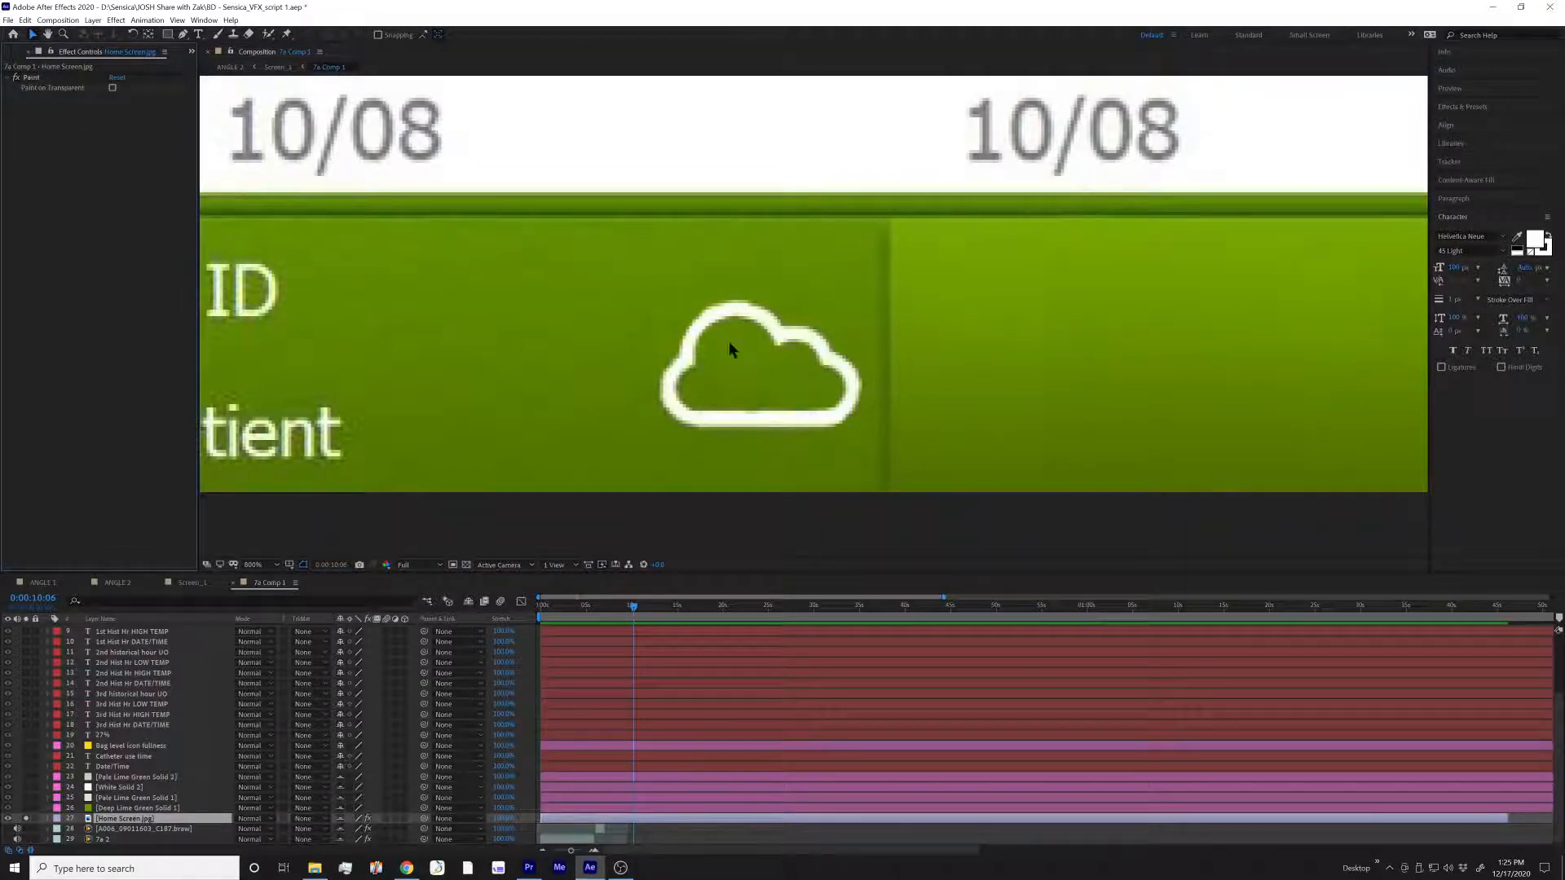
Solo the CloudCheck layer, fit the whole composition in view, and enlarge the checkmark to span the middle of the frame
scroll(148, 766, up, 3)
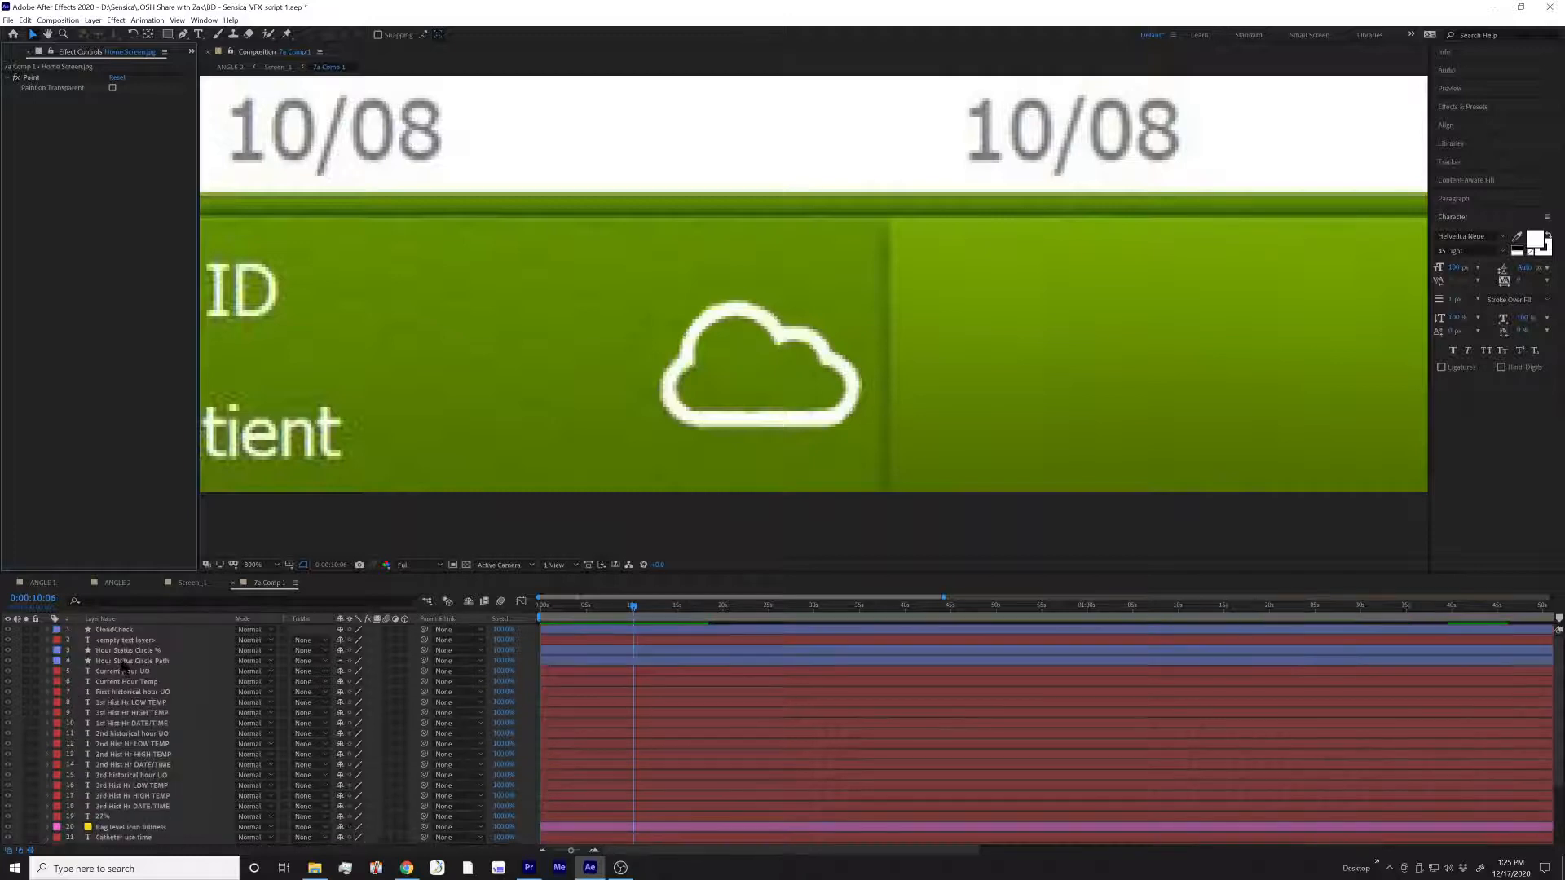
click(139, 631)
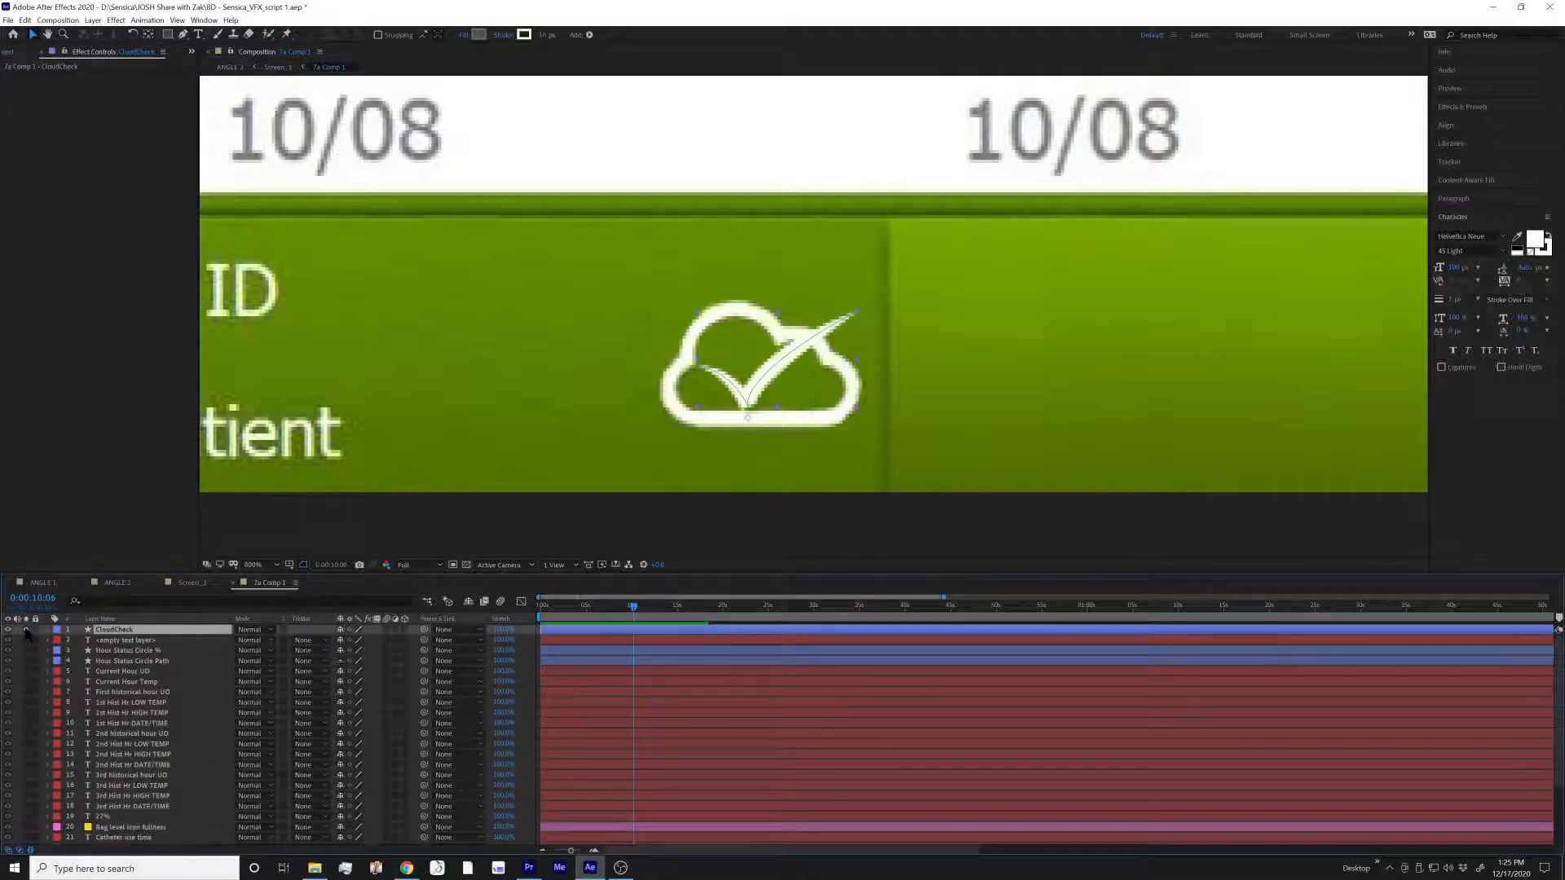
key(shift+slash)
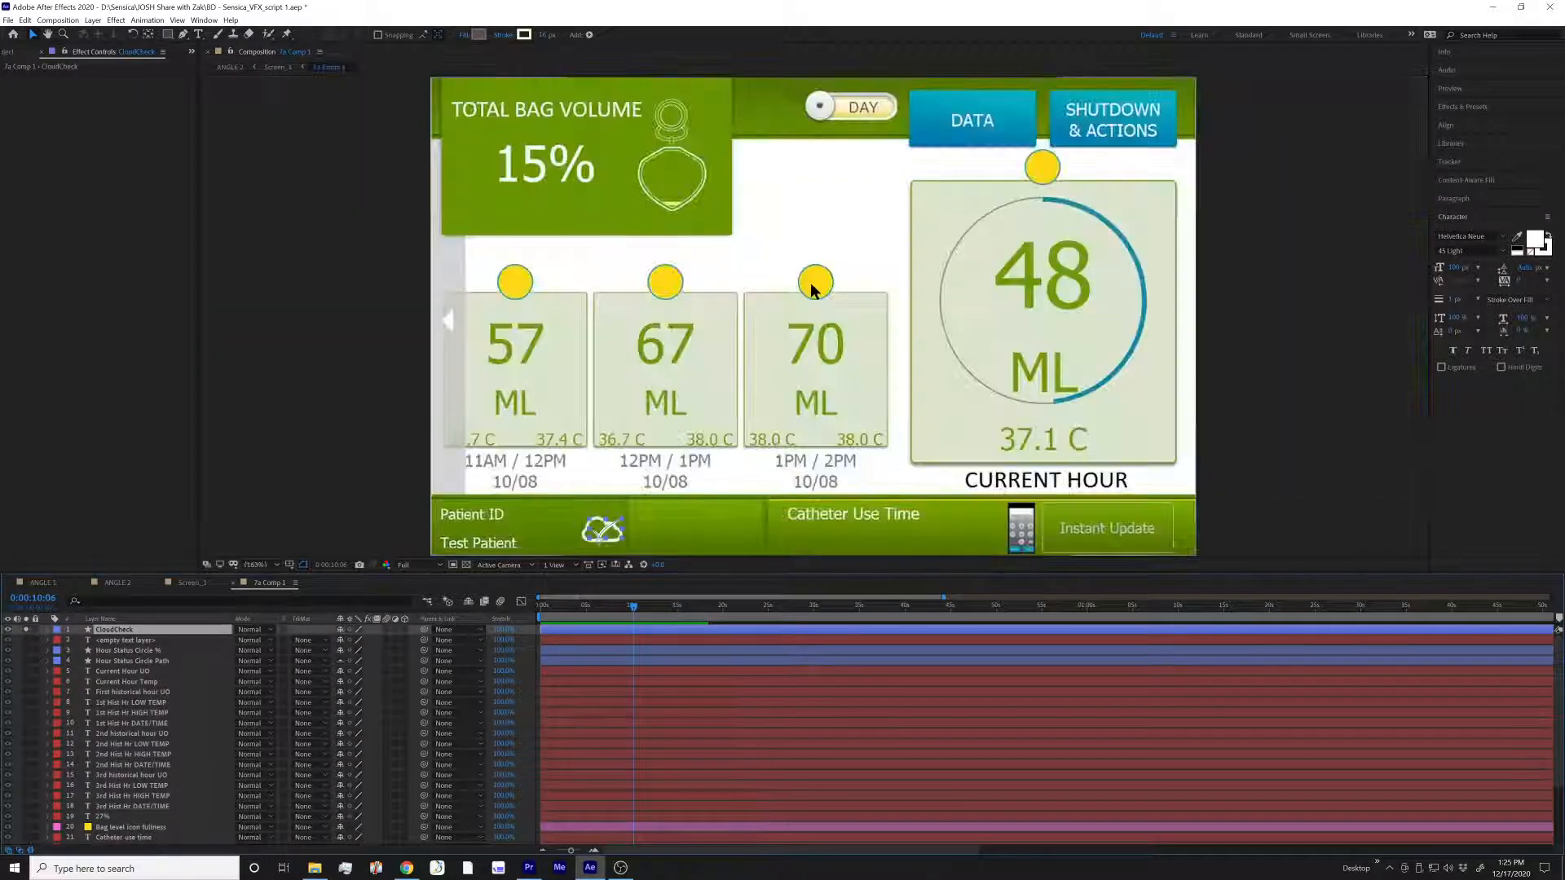
drag(622, 519, 819, 373)
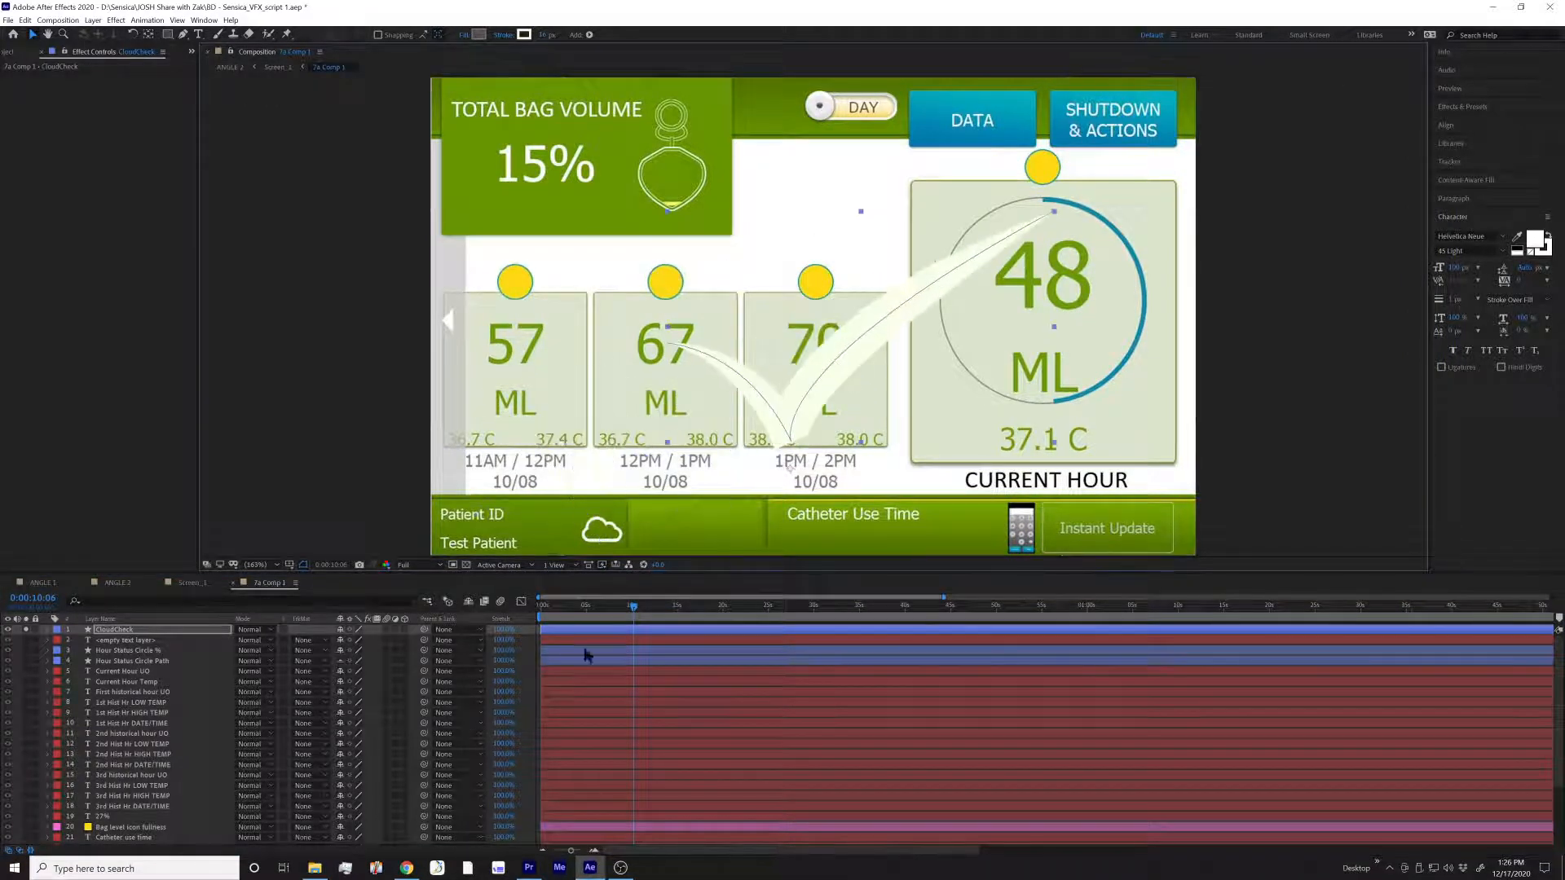
Turn off solo on the Home Screen.jpg layer and isolate the CloudCheck layer on its own
click(8, 629)
scroll(50, 728, down, 1)
scroll(49, 727, down, 2)
click(26, 818)
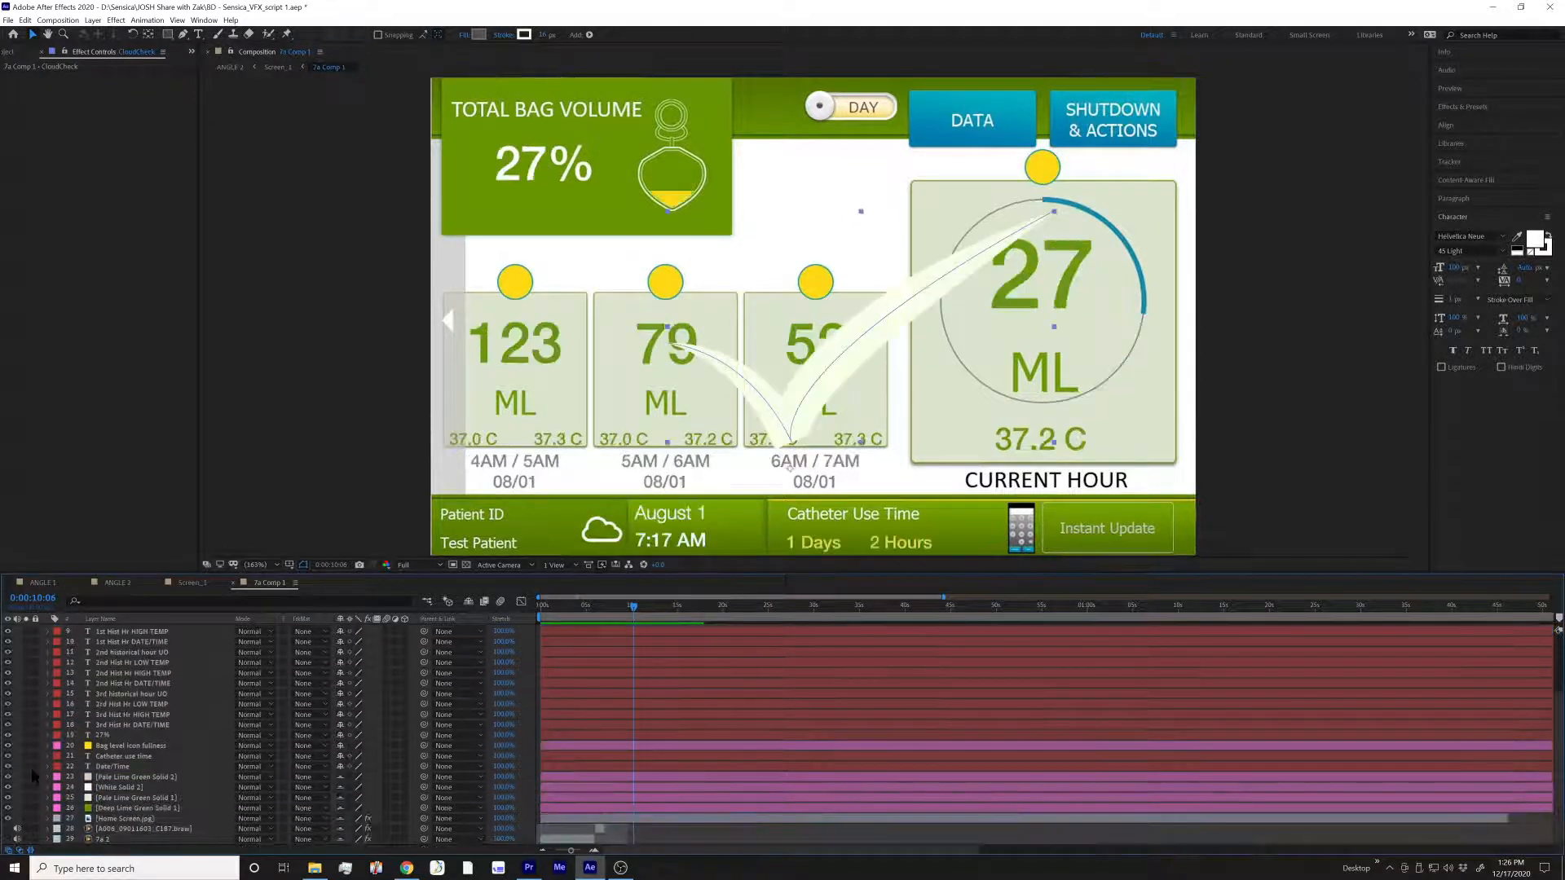
scroll(28, 770, up, 3)
click(26, 629)
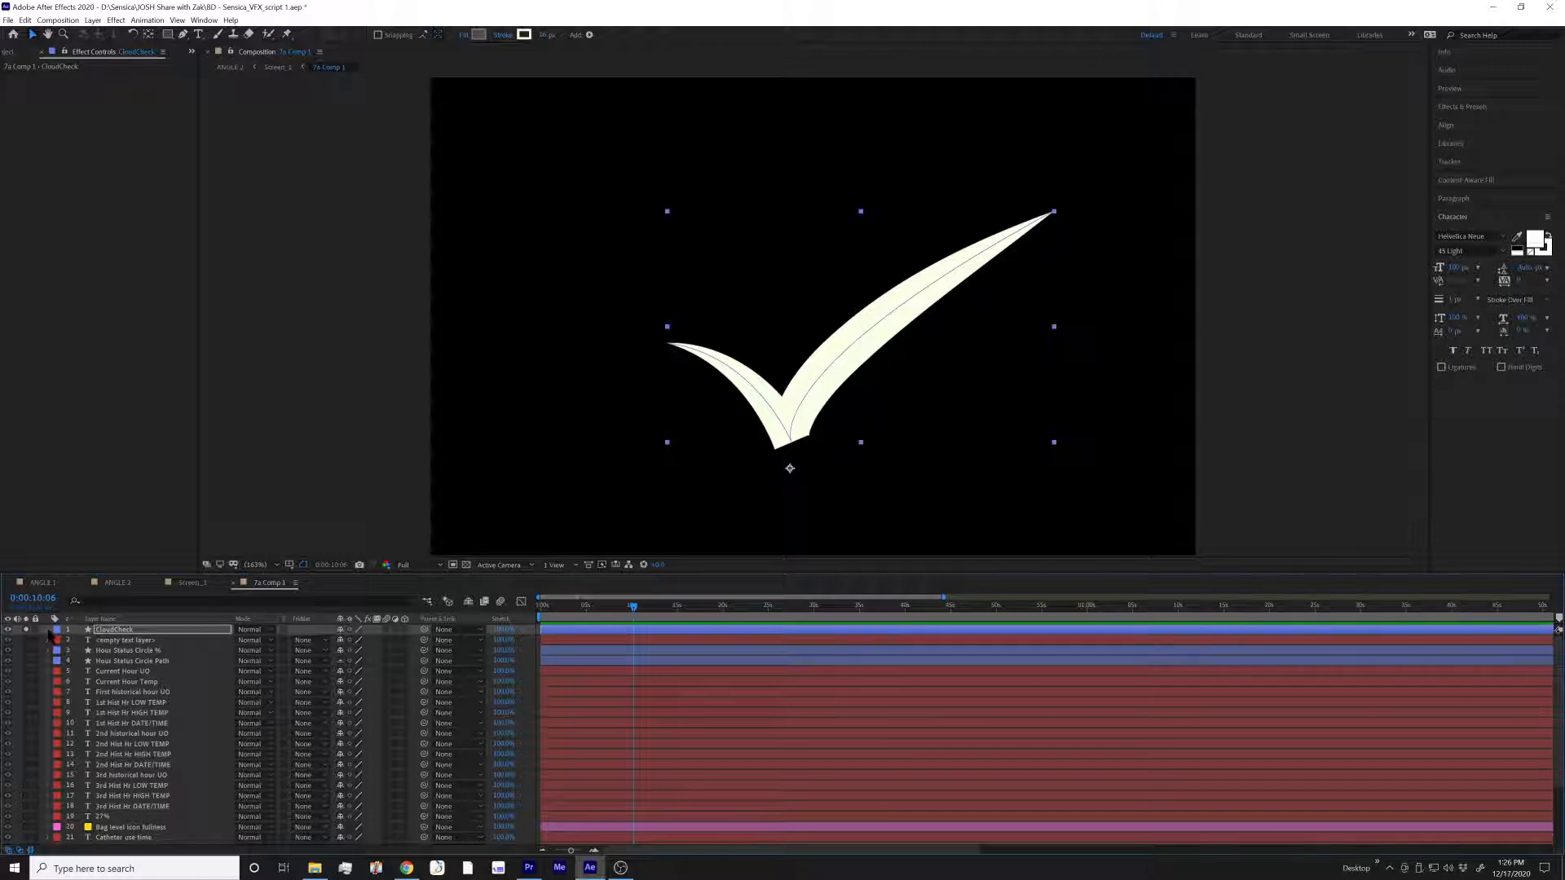
Try drawing a four-point open path above the checkmark with the Pen tool, and undo its points
key(g)
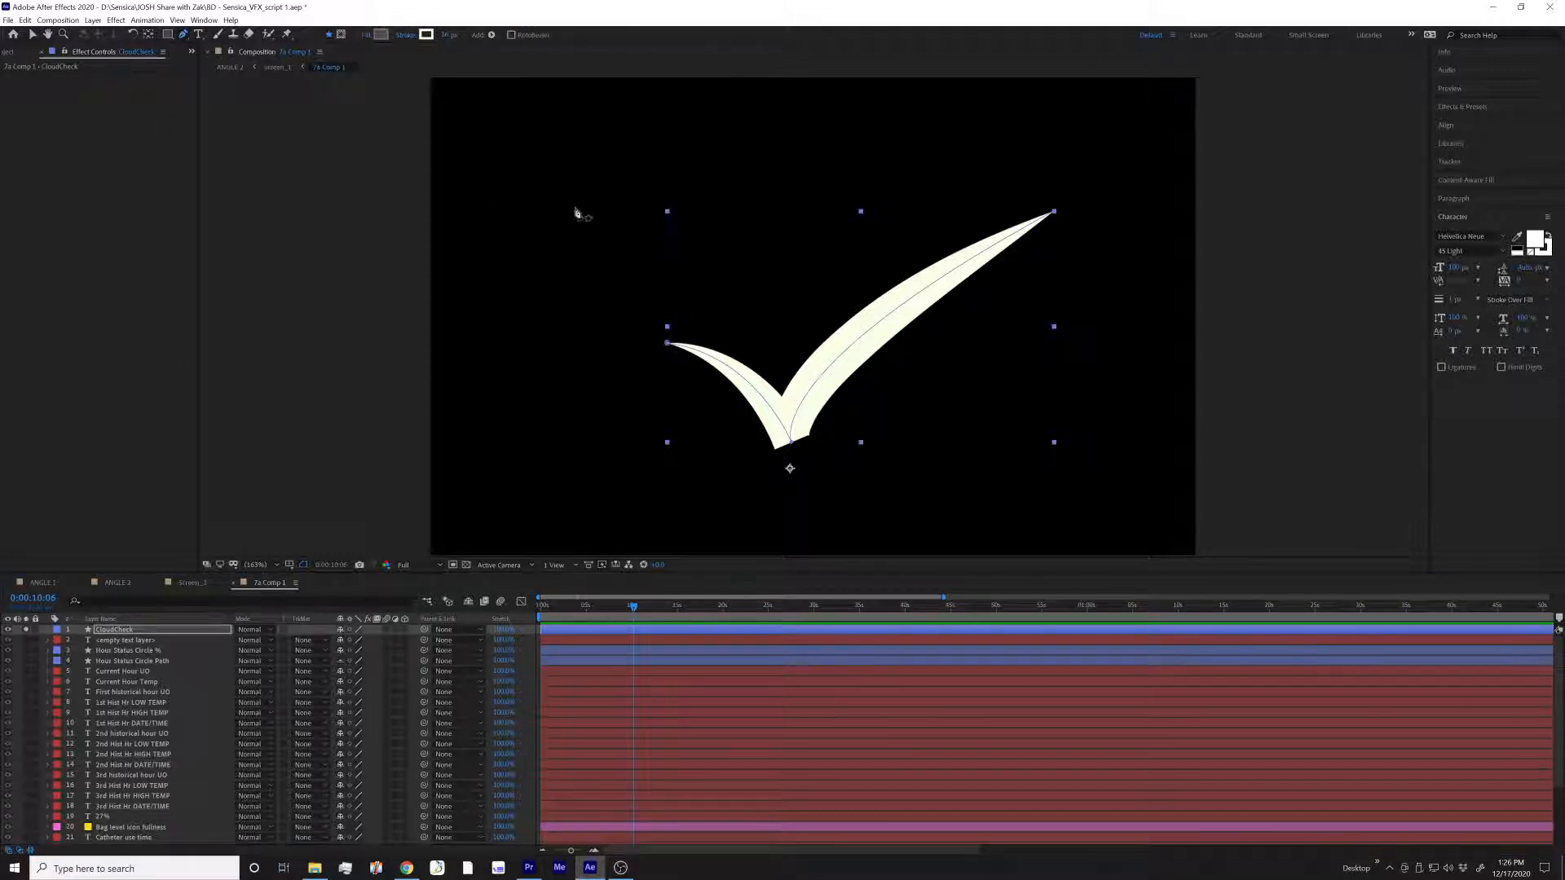
click(524, 181)
click(535, 244)
click(688, 155)
click(813, 167)
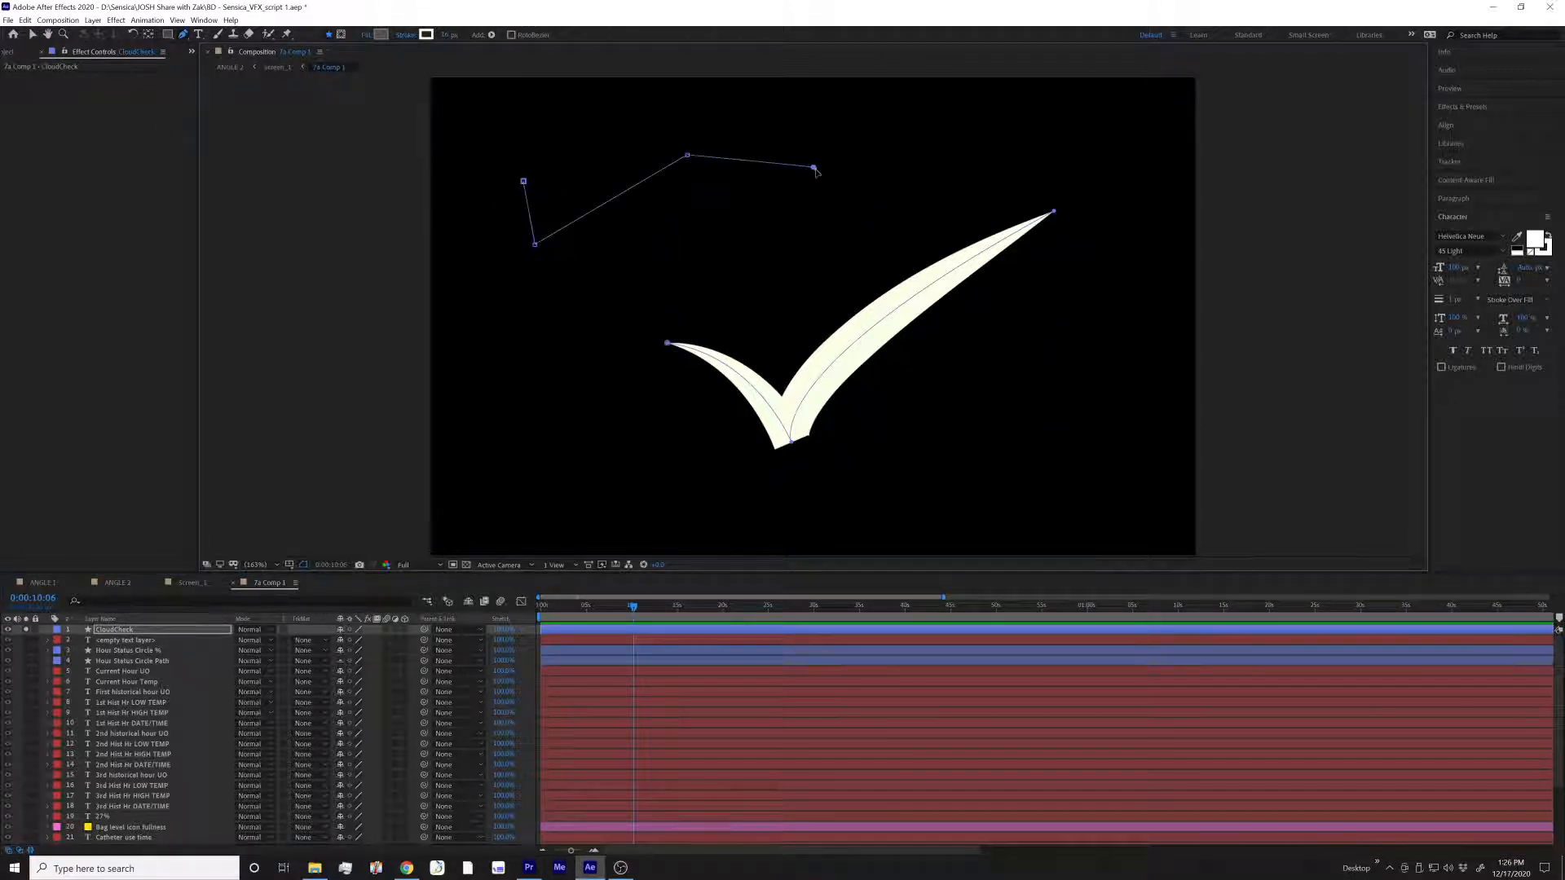
key(ctrl+z)
key(ctrl+z)
key(ctrl+z)
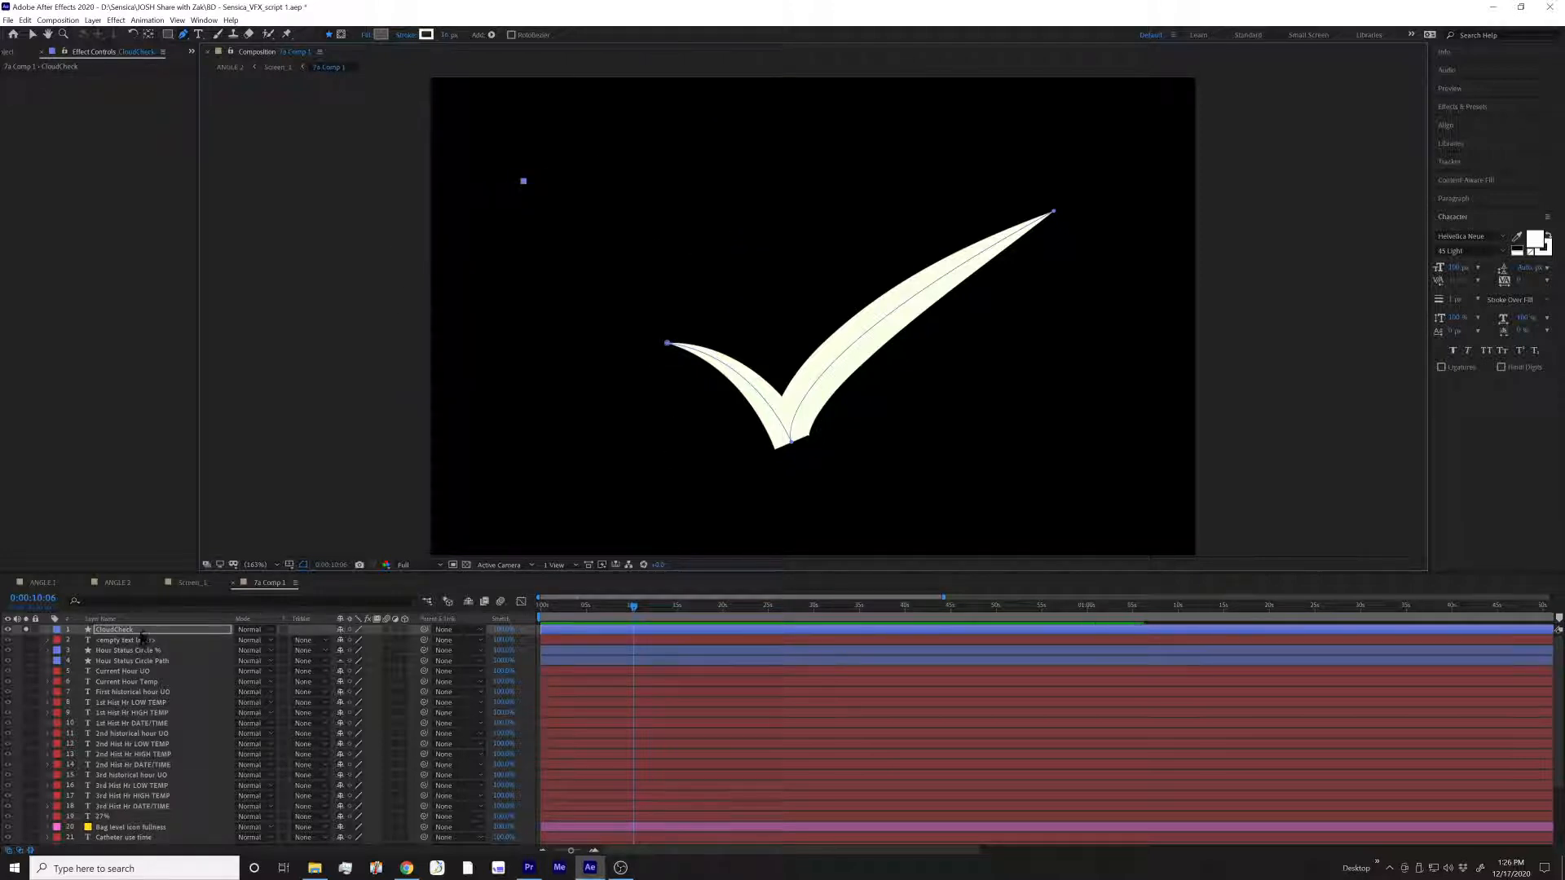
key(ctrl+z)
key(v)
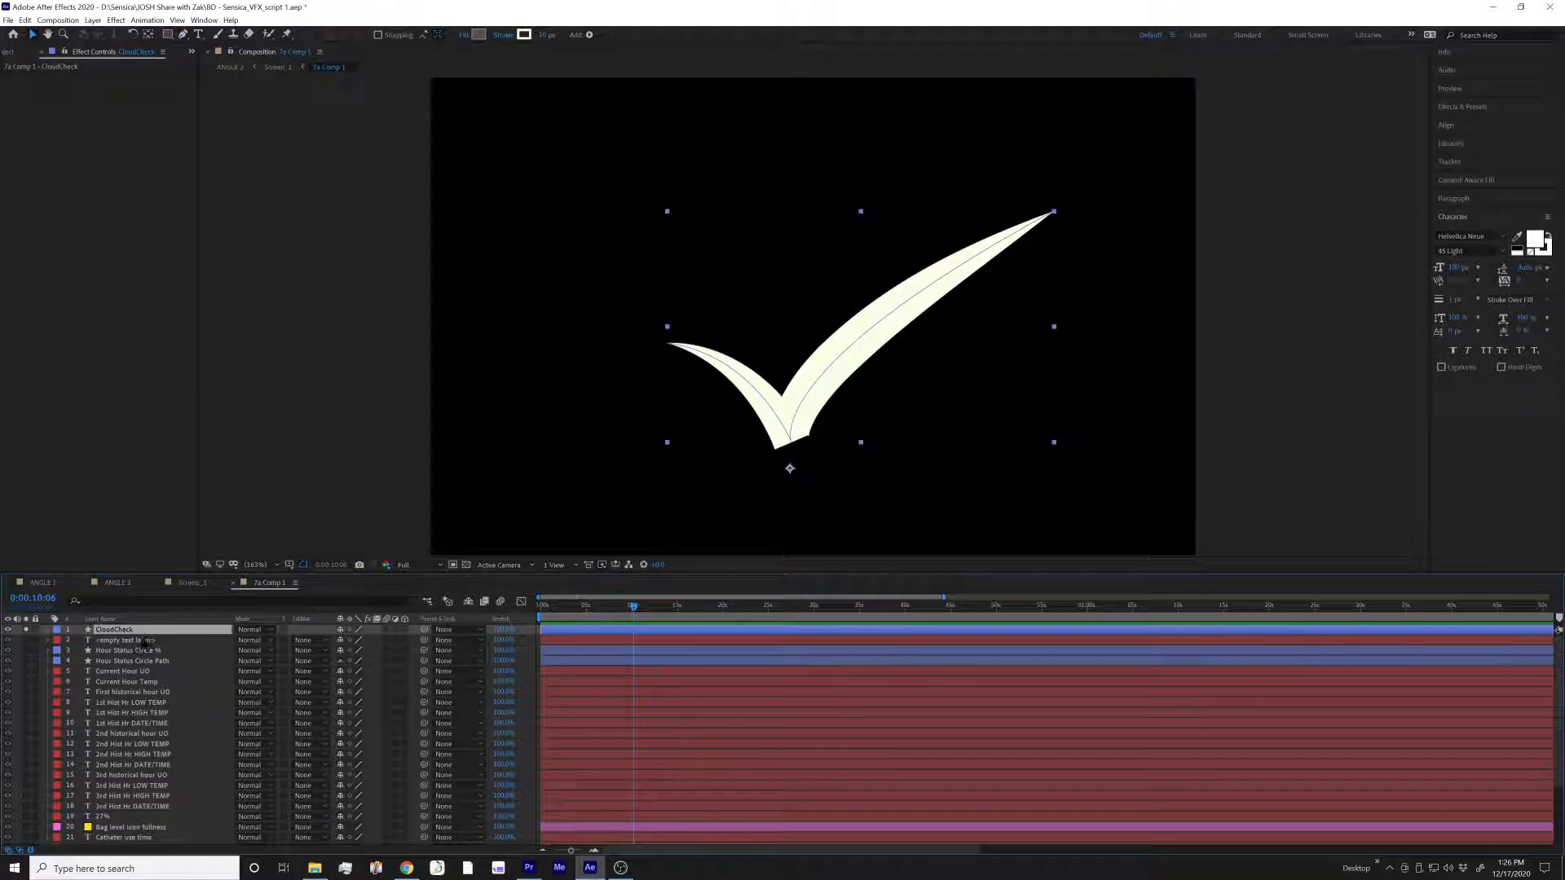
Expand the CloudCheck layer's contents and delete the extra shape group listed above Shape 1
click(46, 630)
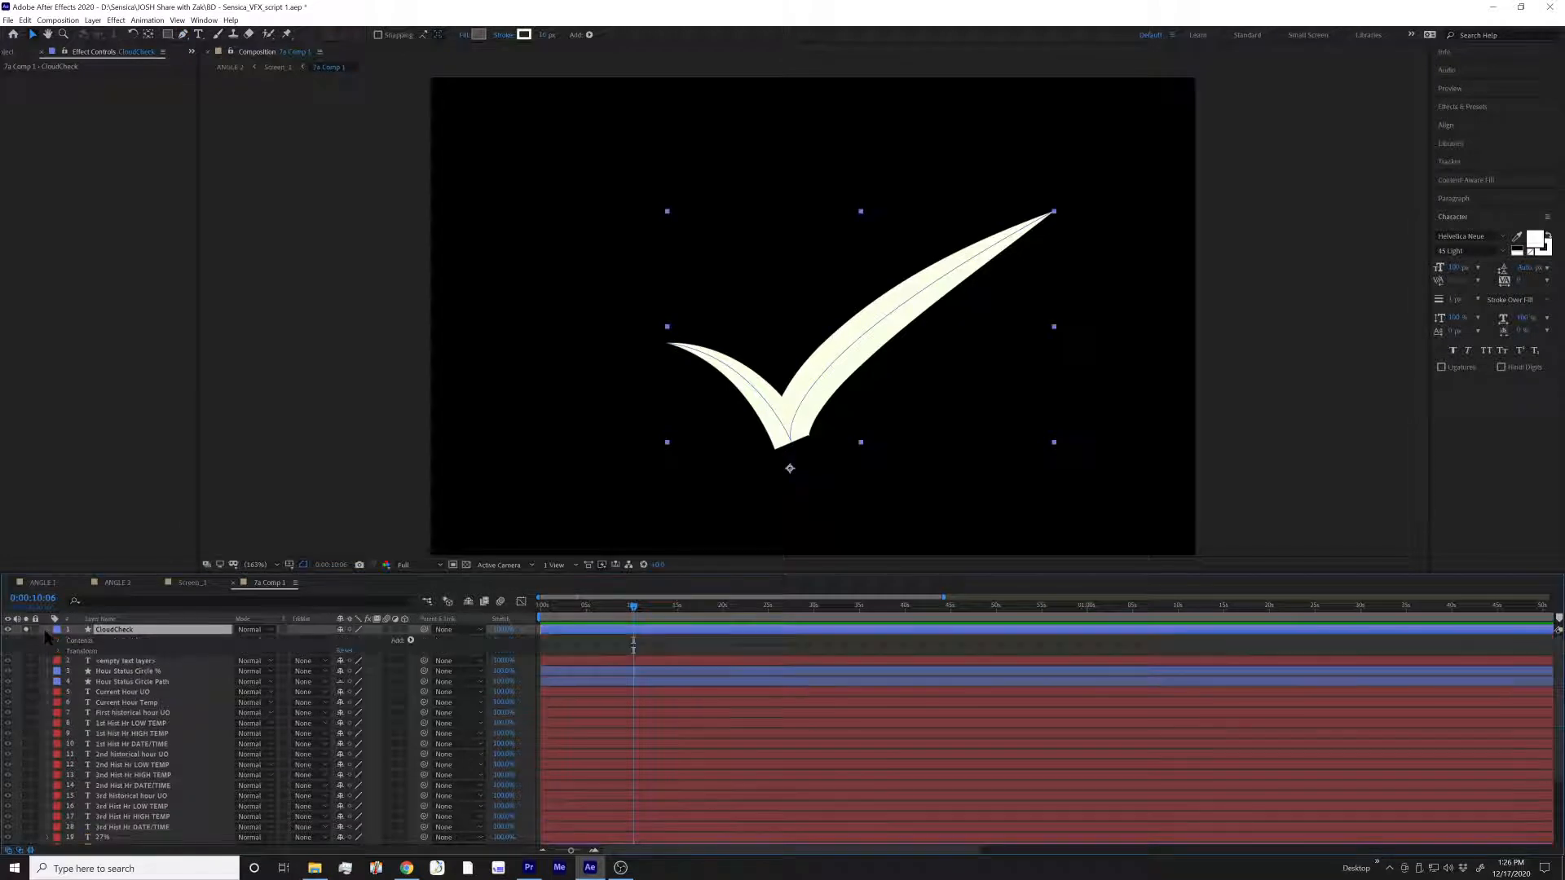
click(58, 641)
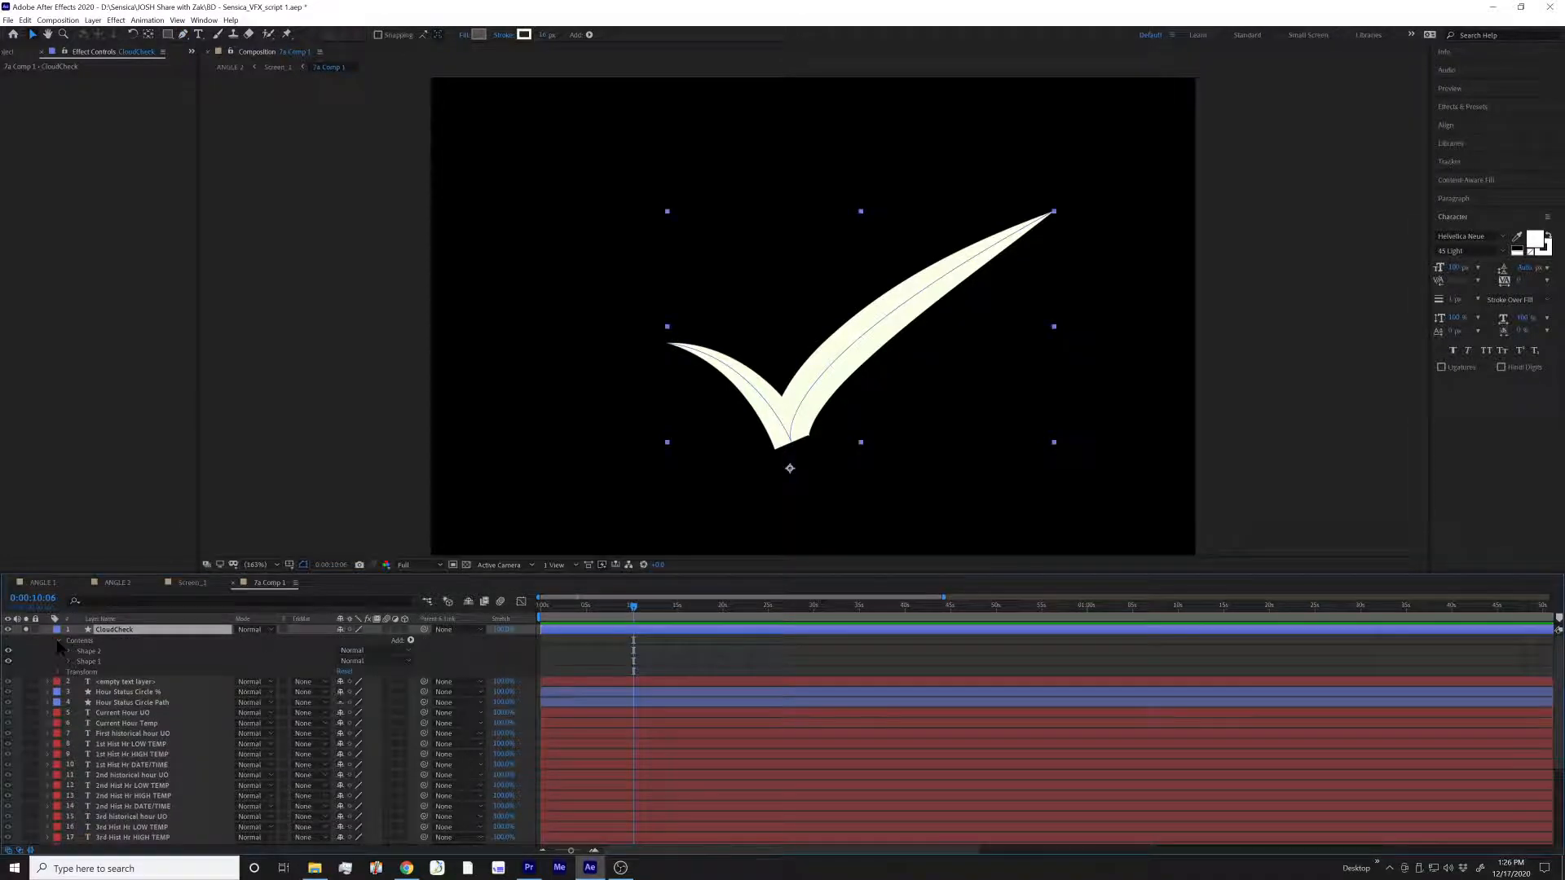
click(90, 652)
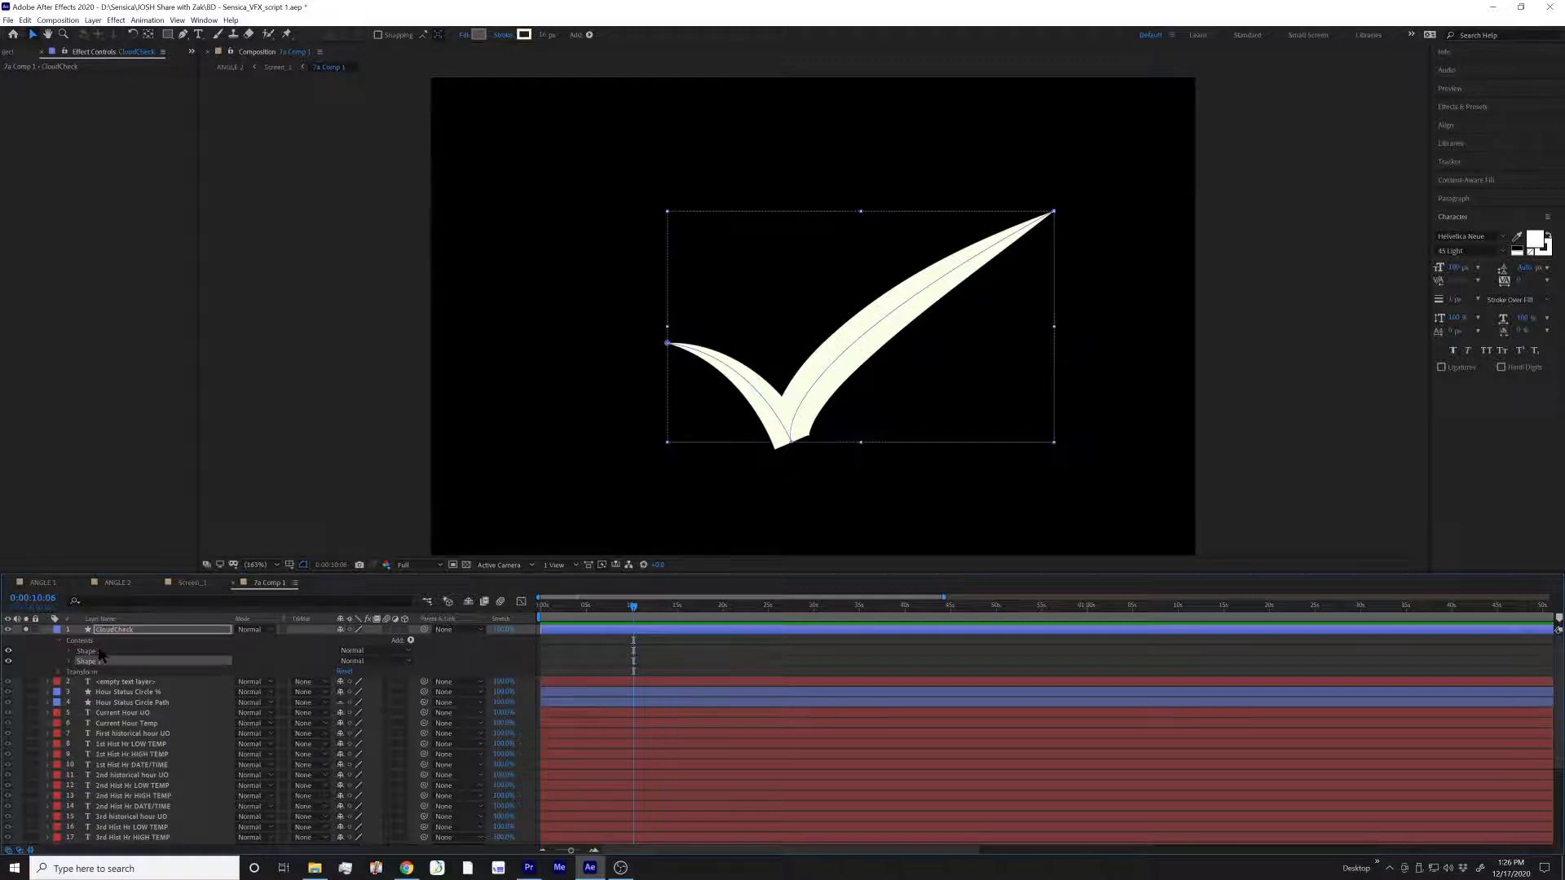
click(101, 655)
key(Escape)
key(Delete)
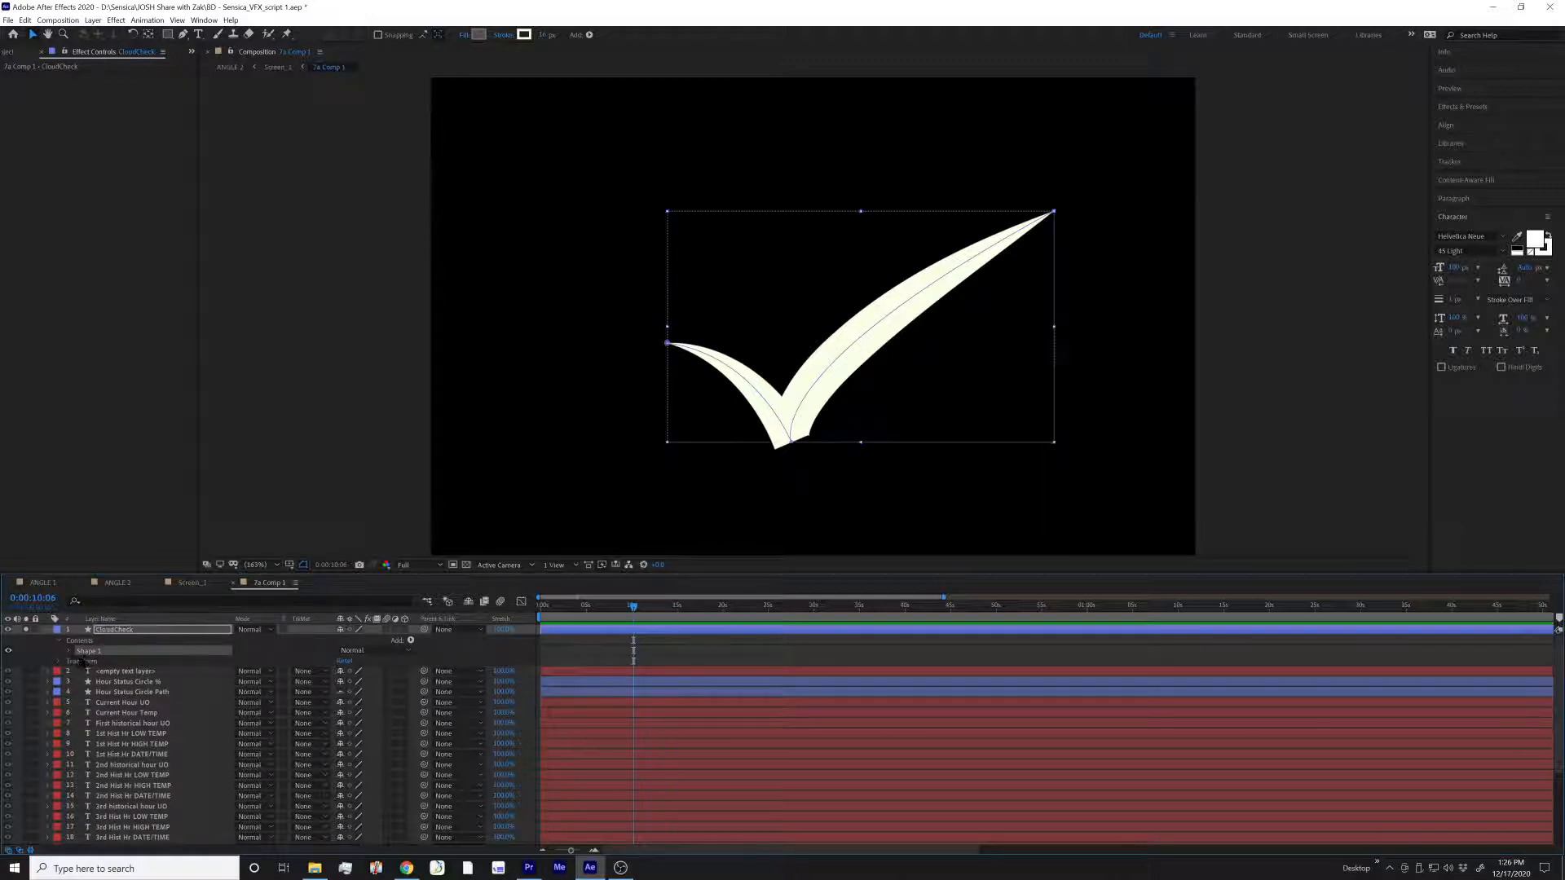
Expand the remaining Shape 1 group and examine how Path 1 relates to its parent shape
click(70, 651)
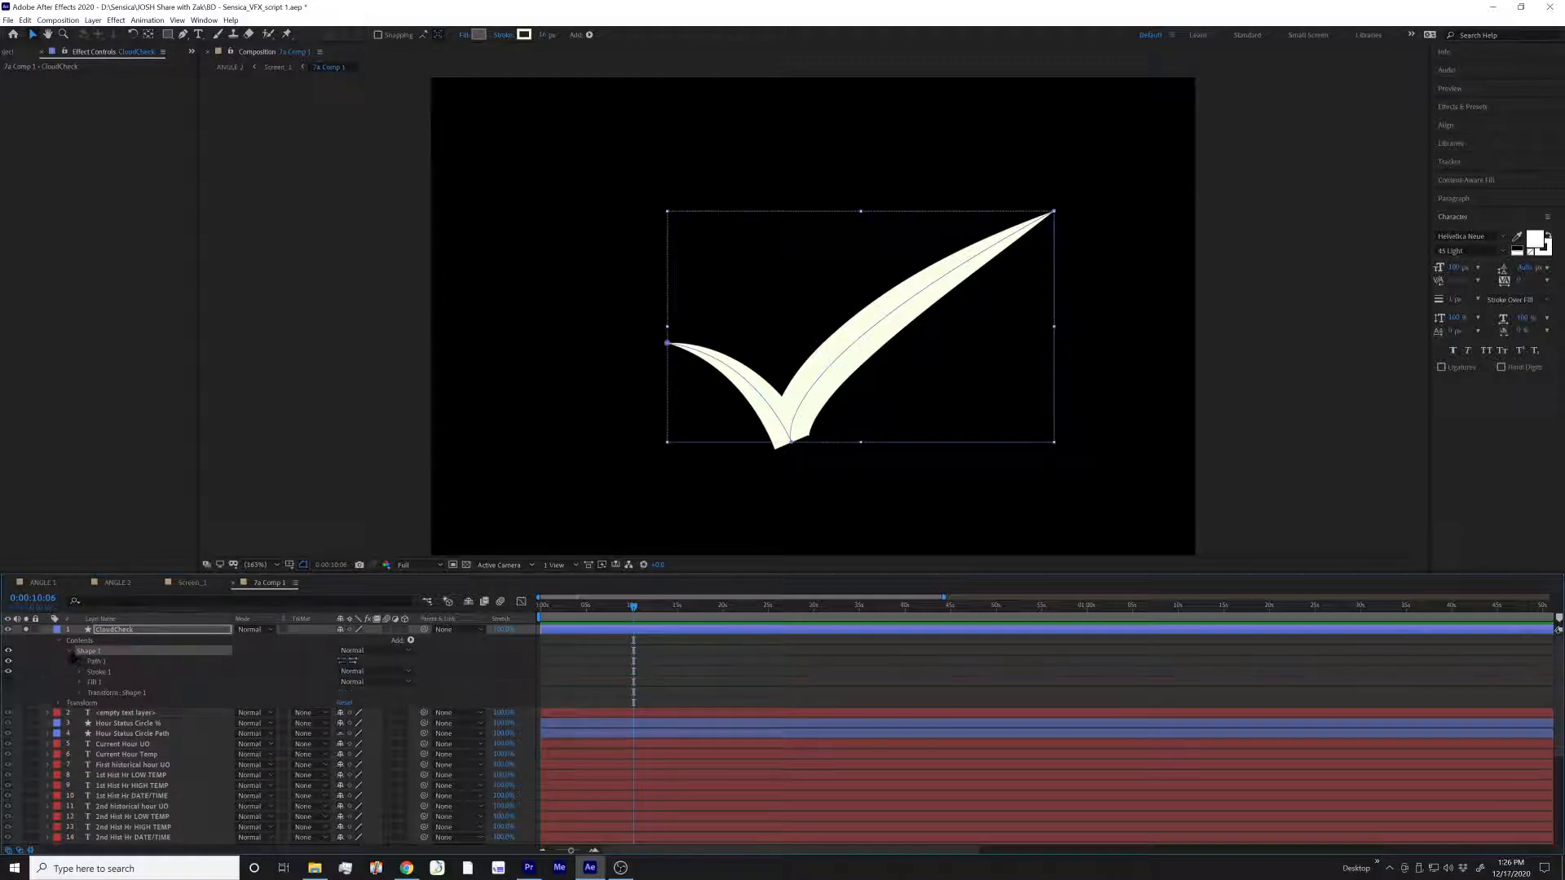
click(102, 662)
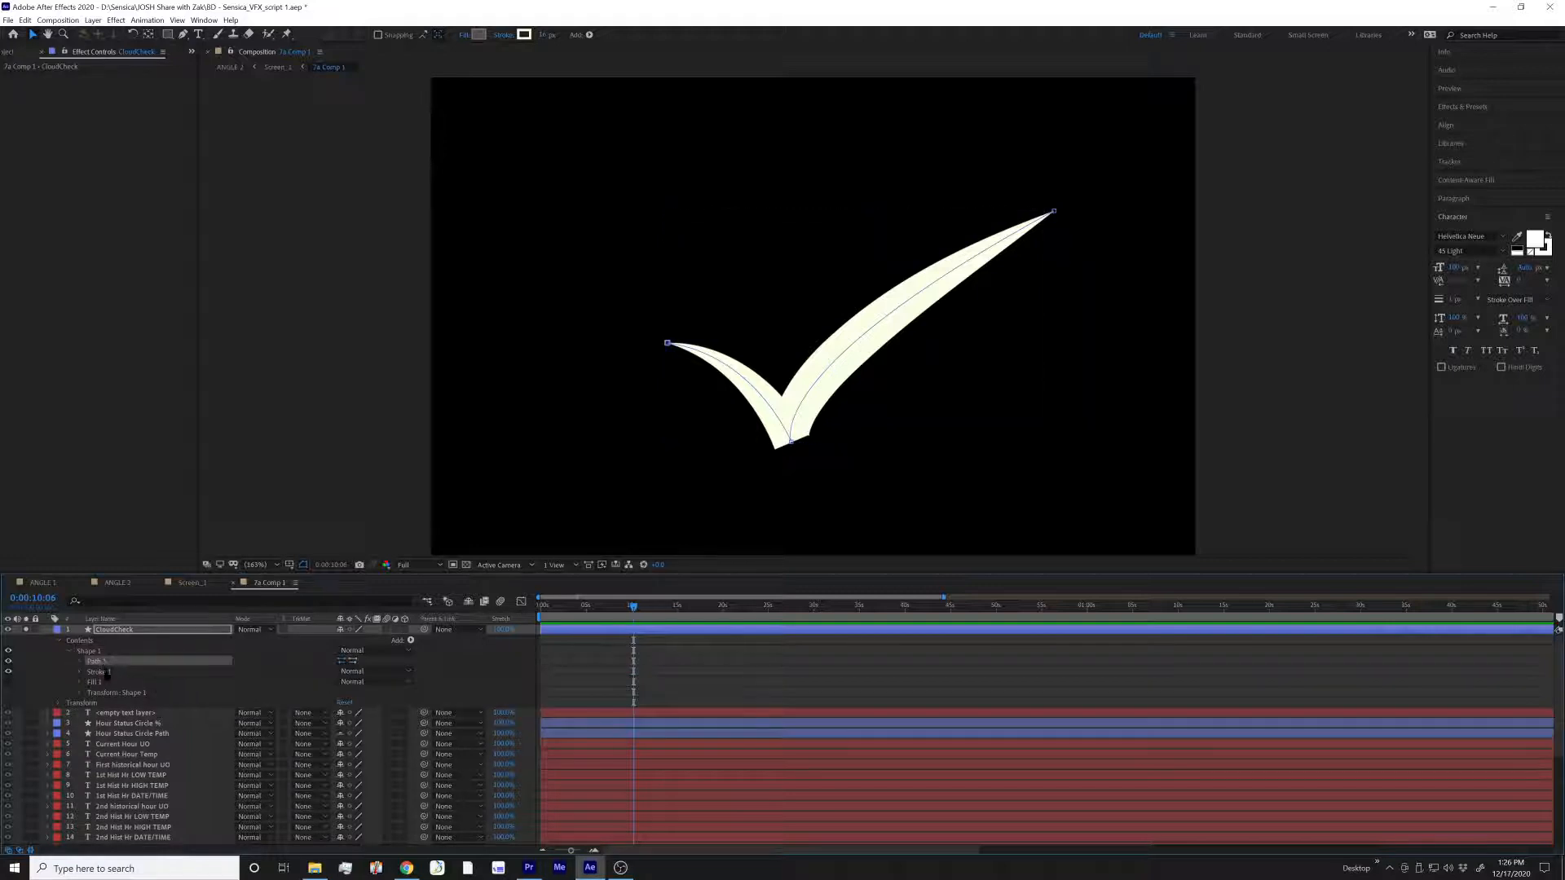
click(96, 652)
click(109, 662)
click(107, 651)
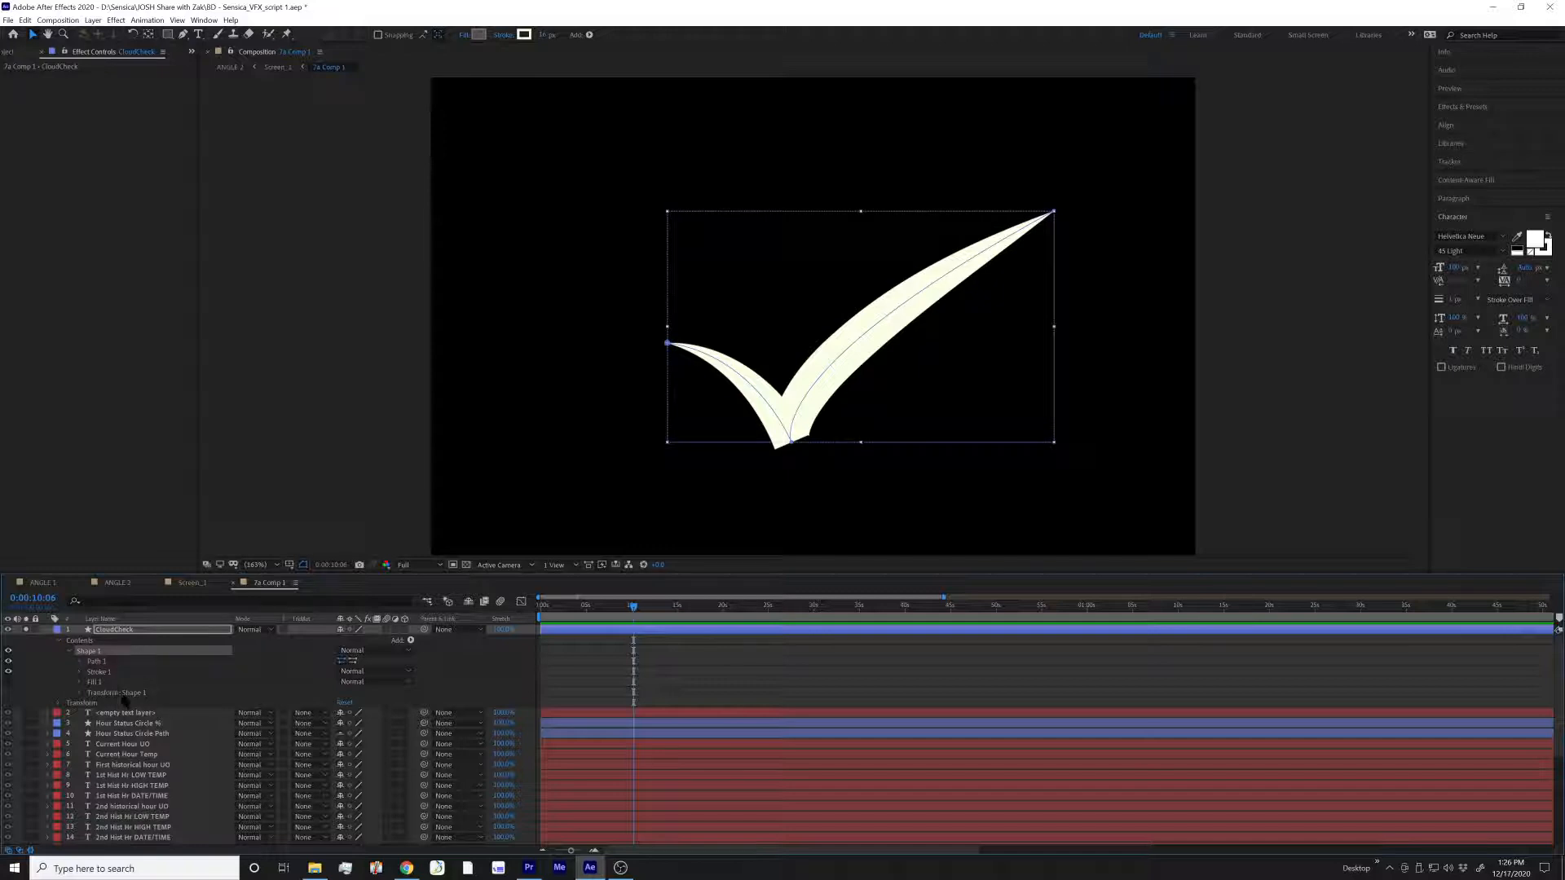
Expand Stroke 1 and its Taper group to examine the settings that shape the checkmark's pointed ends
click(80, 671)
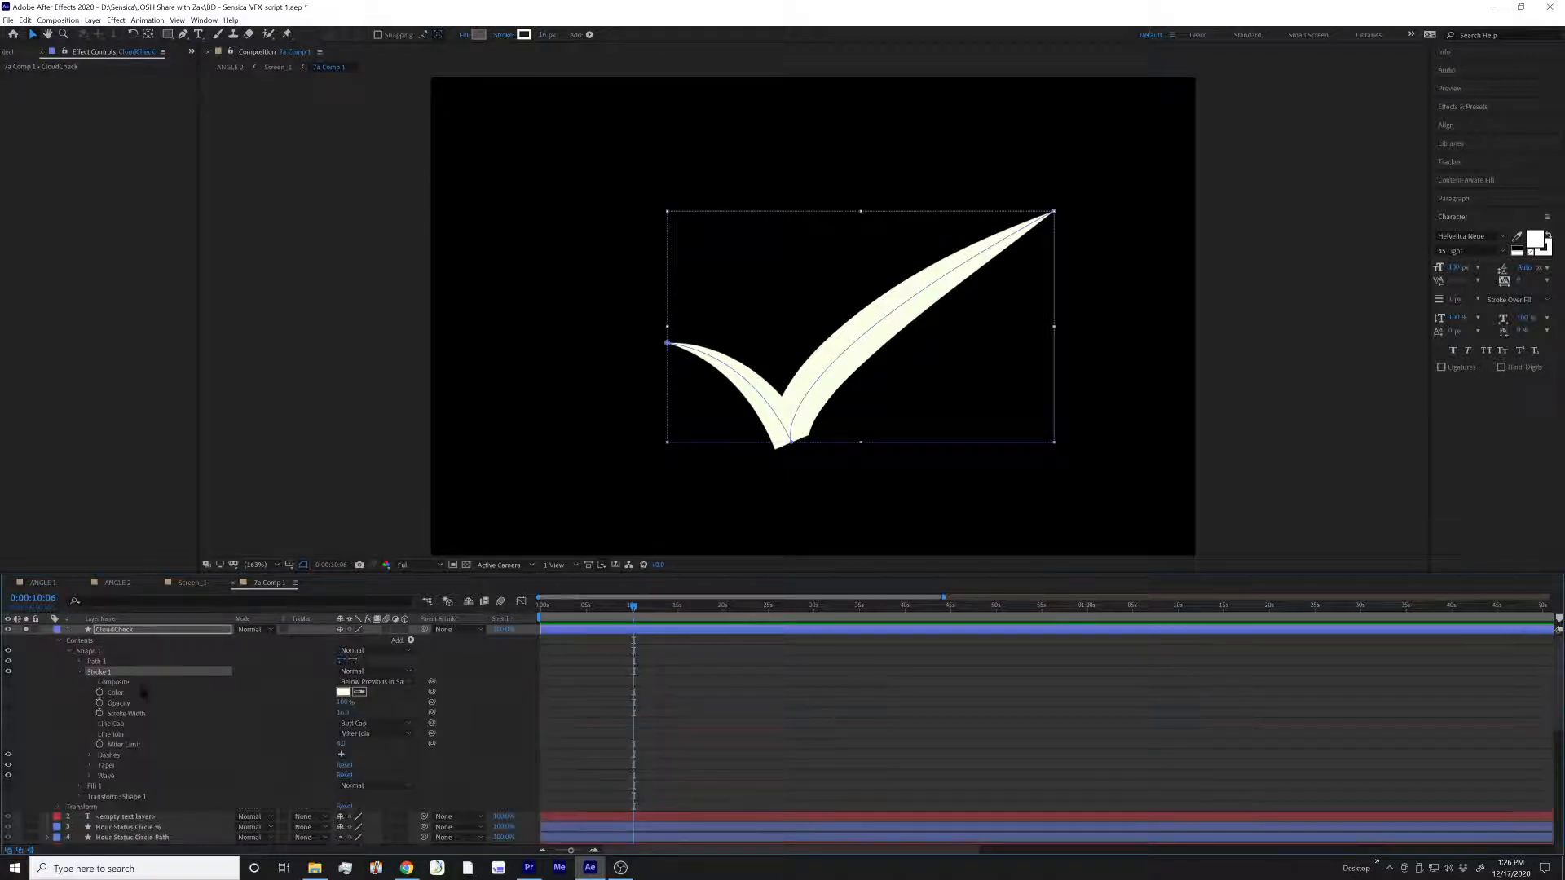
scroll(143, 691, down, 2)
scroll(126, 672, up, 2)
click(100, 640)
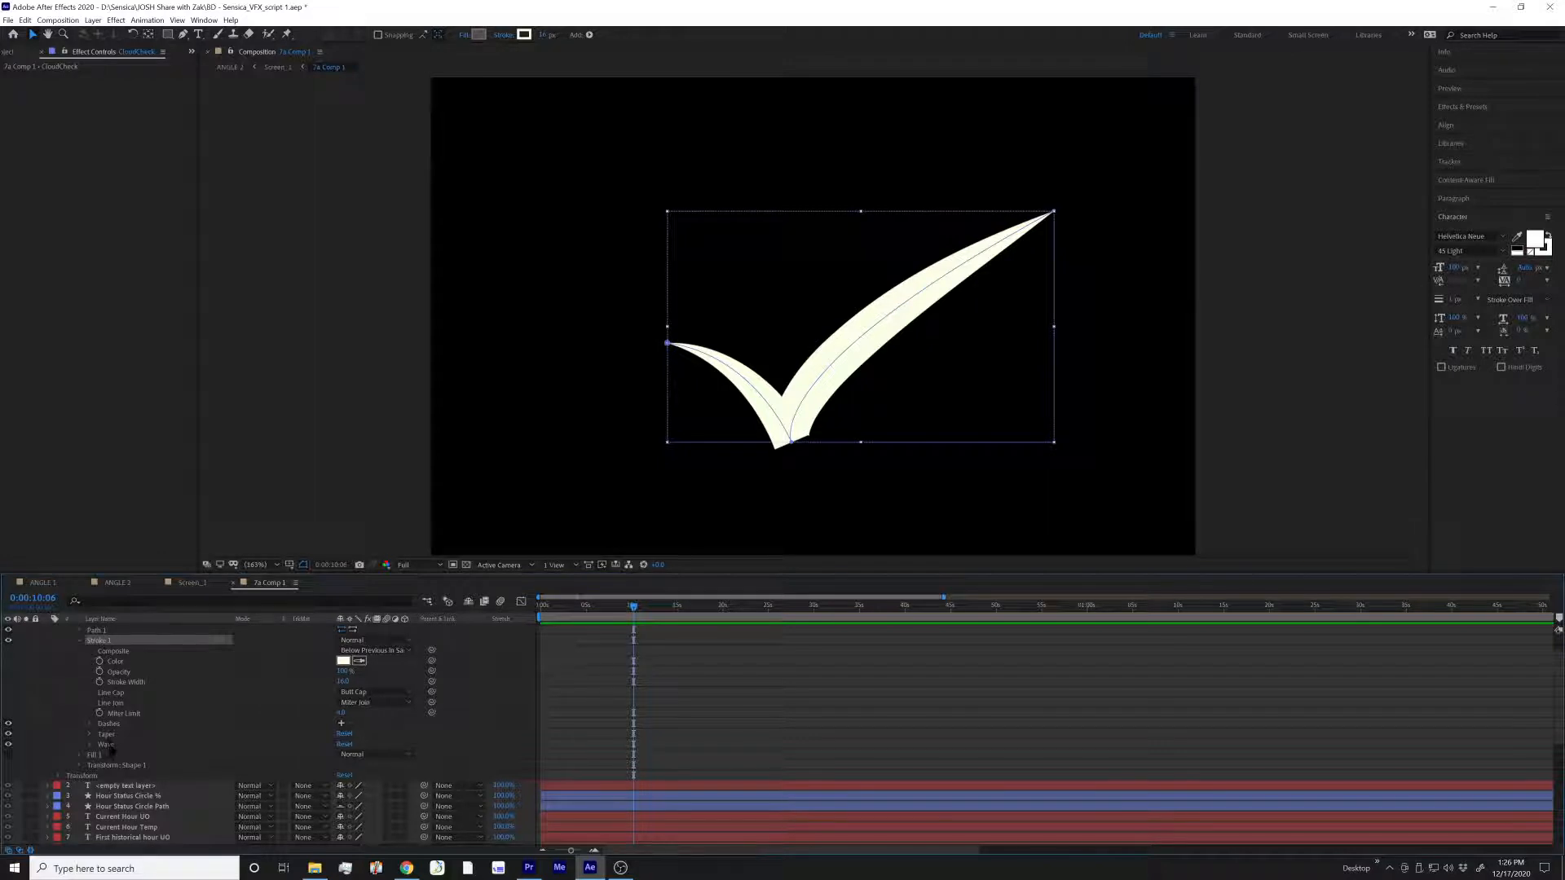
click(122, 724)
click(116, 735)
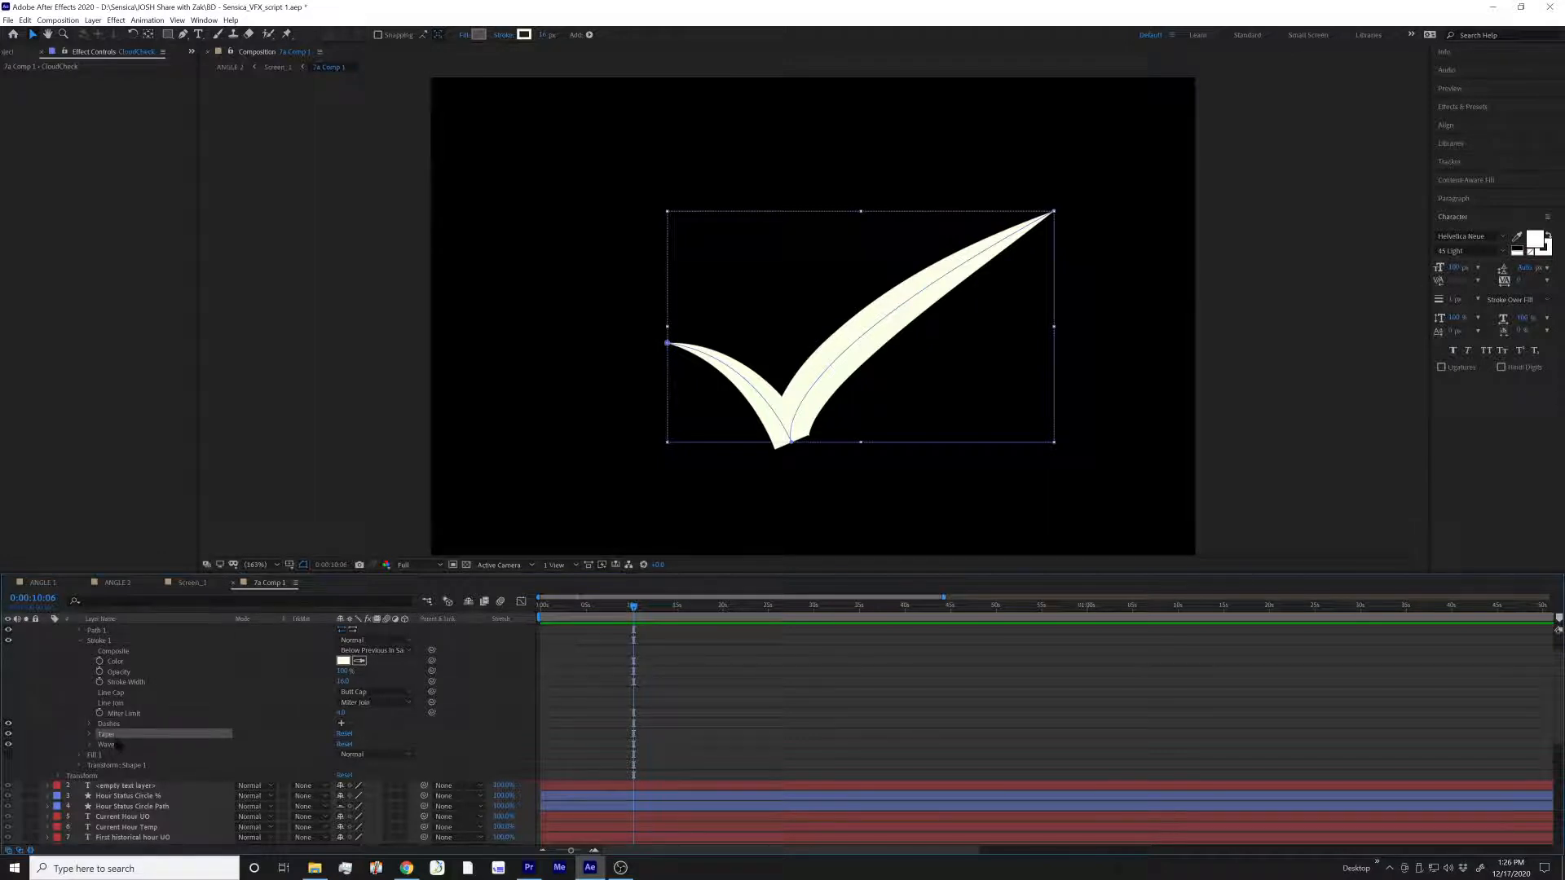
click(90, 735)
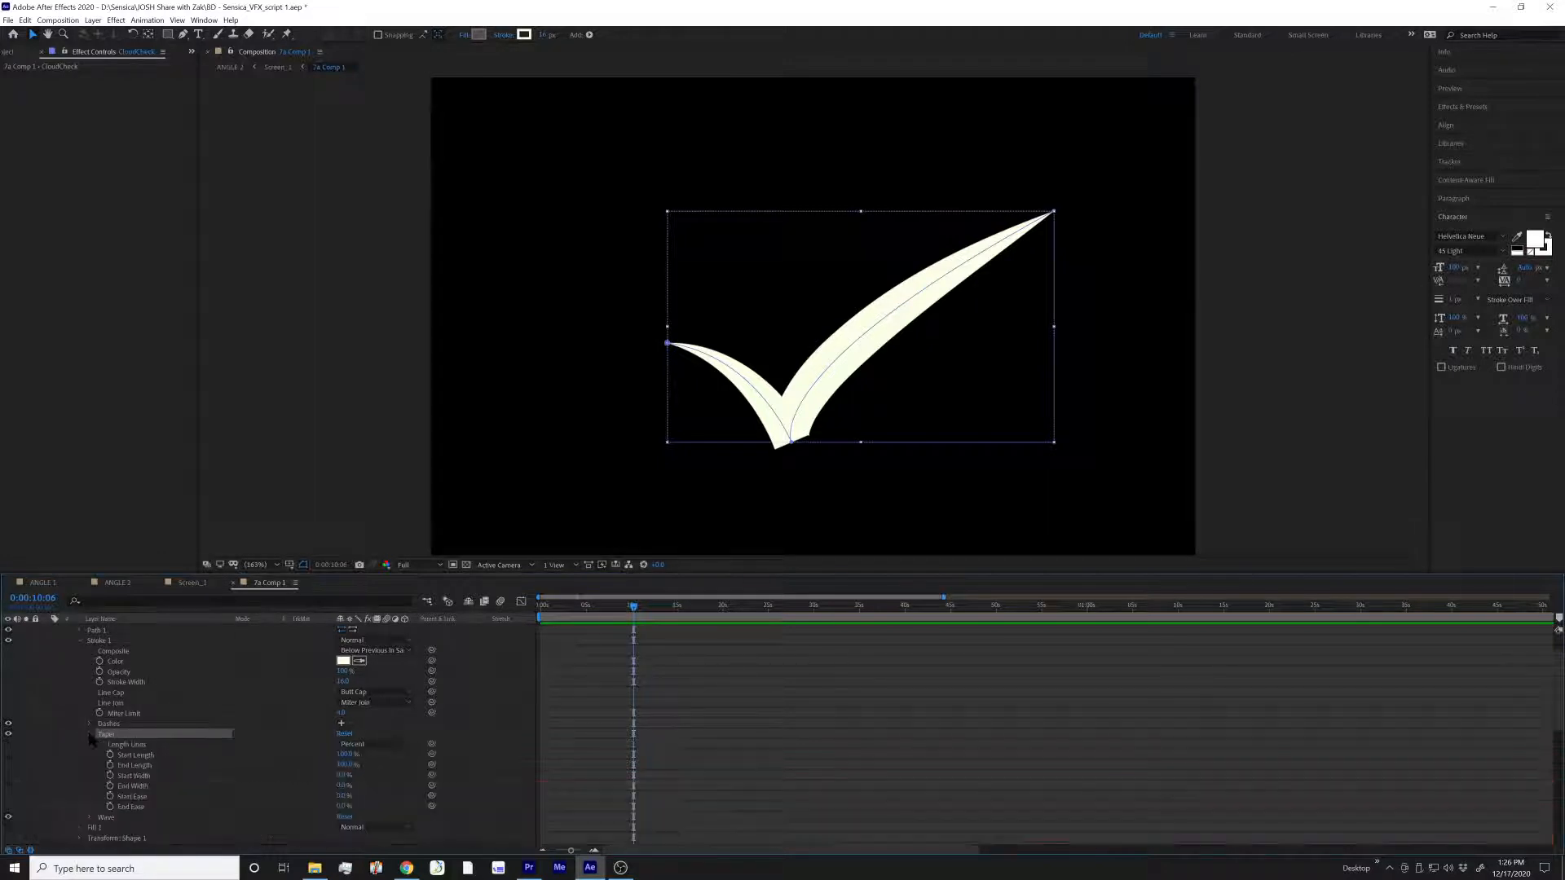
scroll(180, 721, down, 3)
click(151, 683)
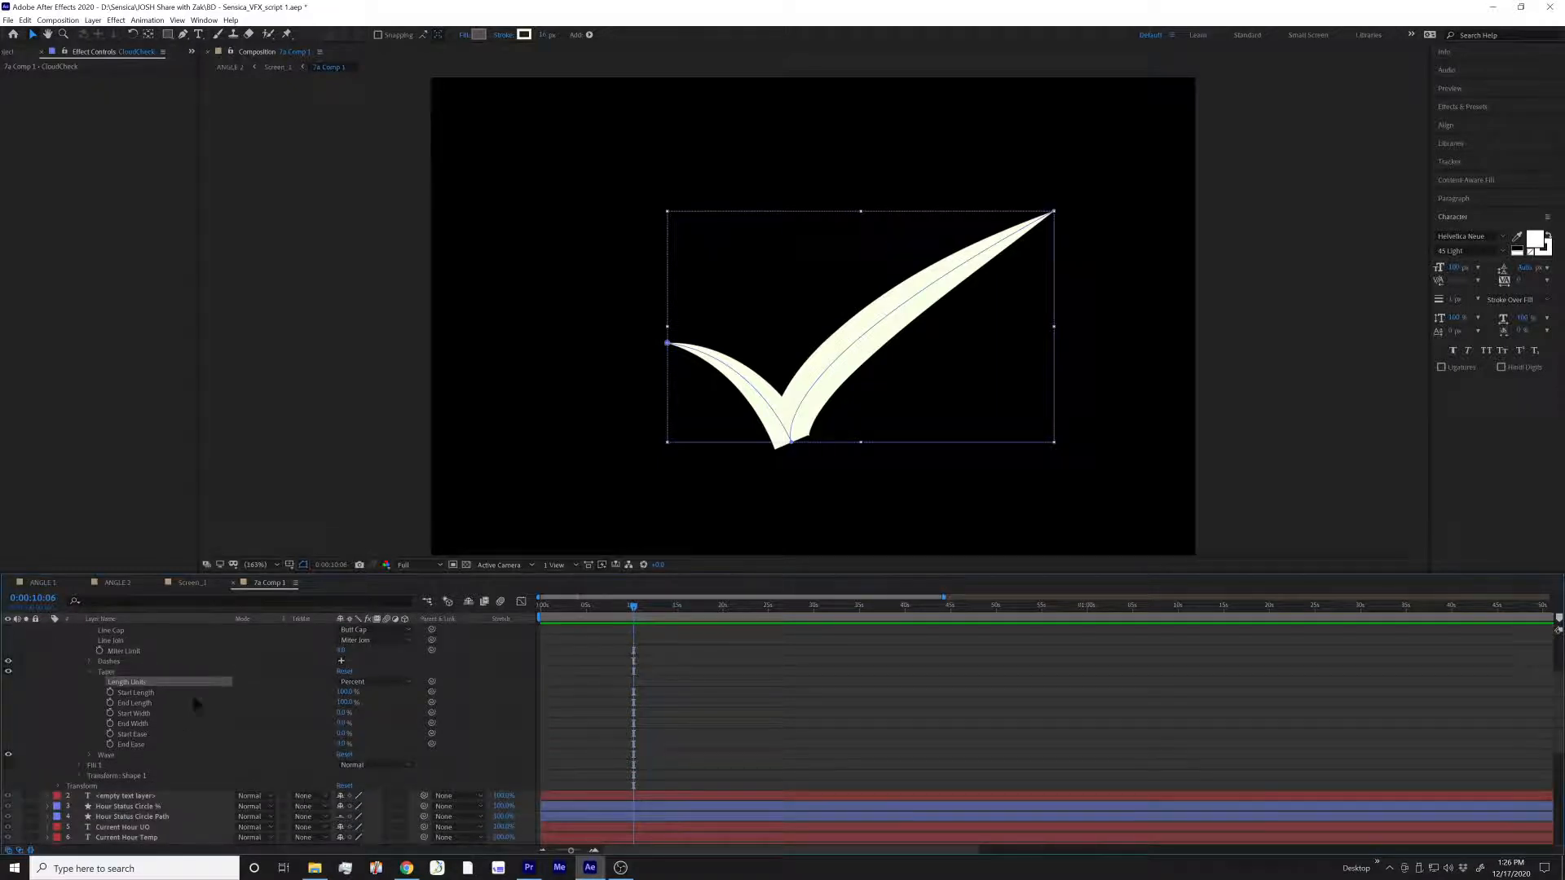
Try the stroke taper's Start Length and End Length at 0%, and return both to 100%
drag(344, 702, 220, 702)
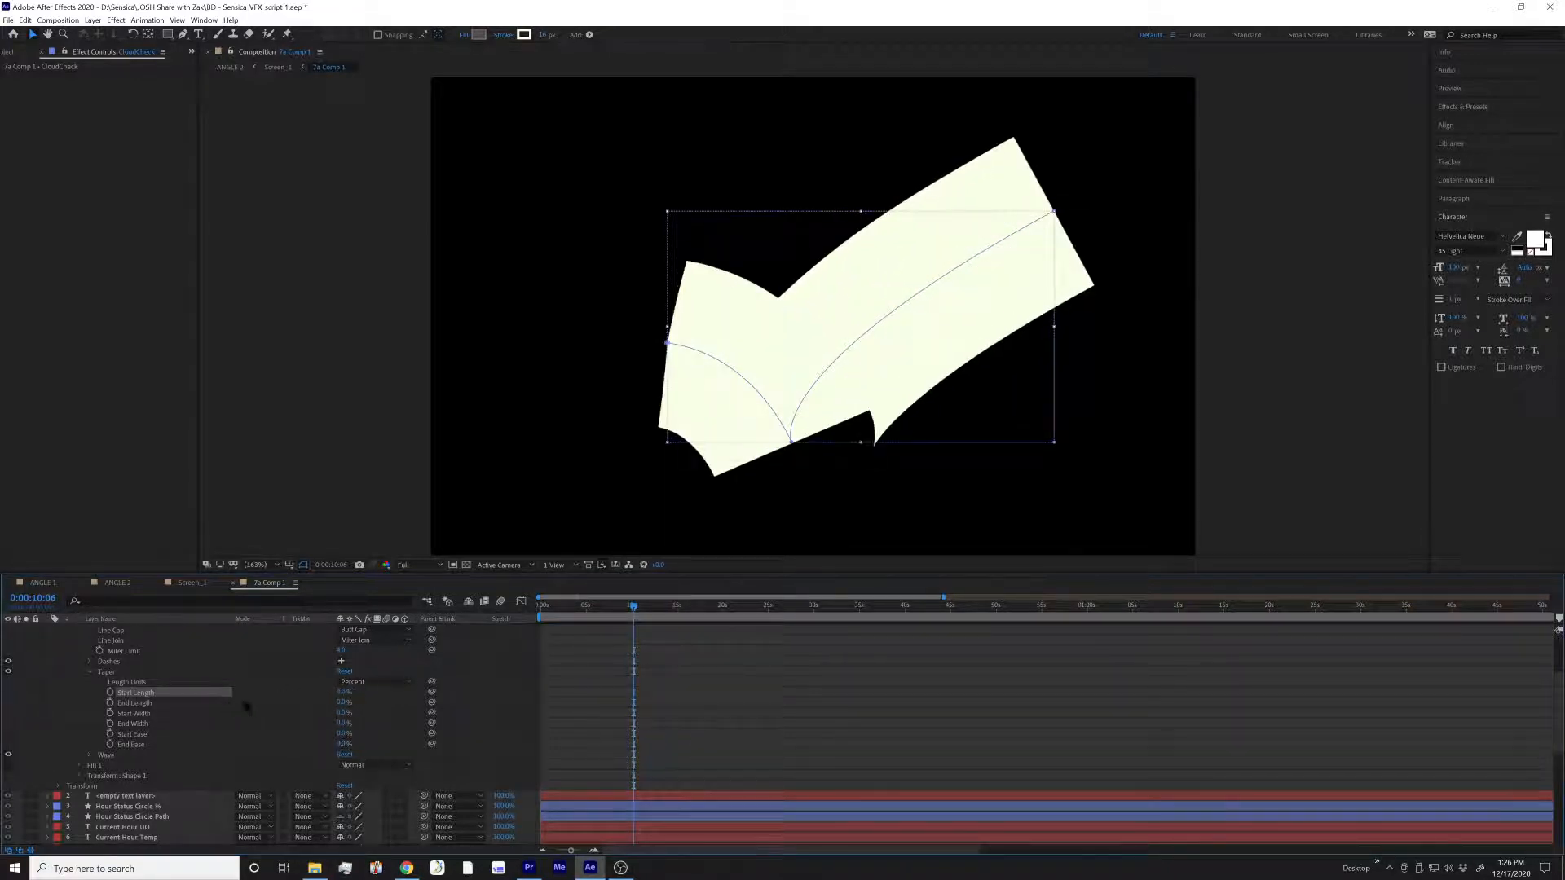
drag(343, 694, 448, 715)
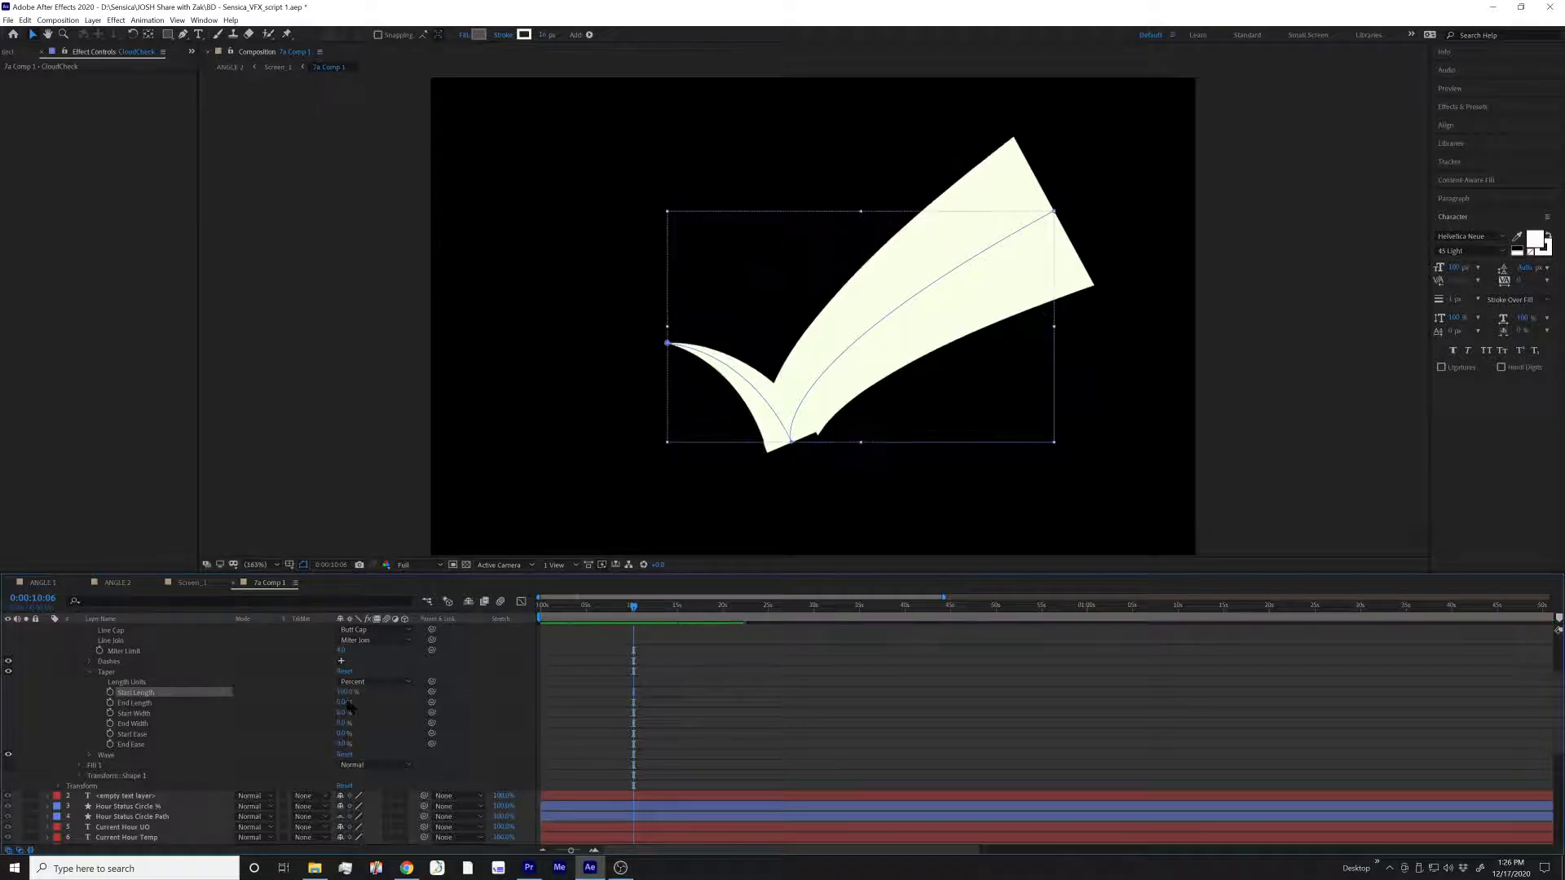
drag(344, 702, 477, 701)
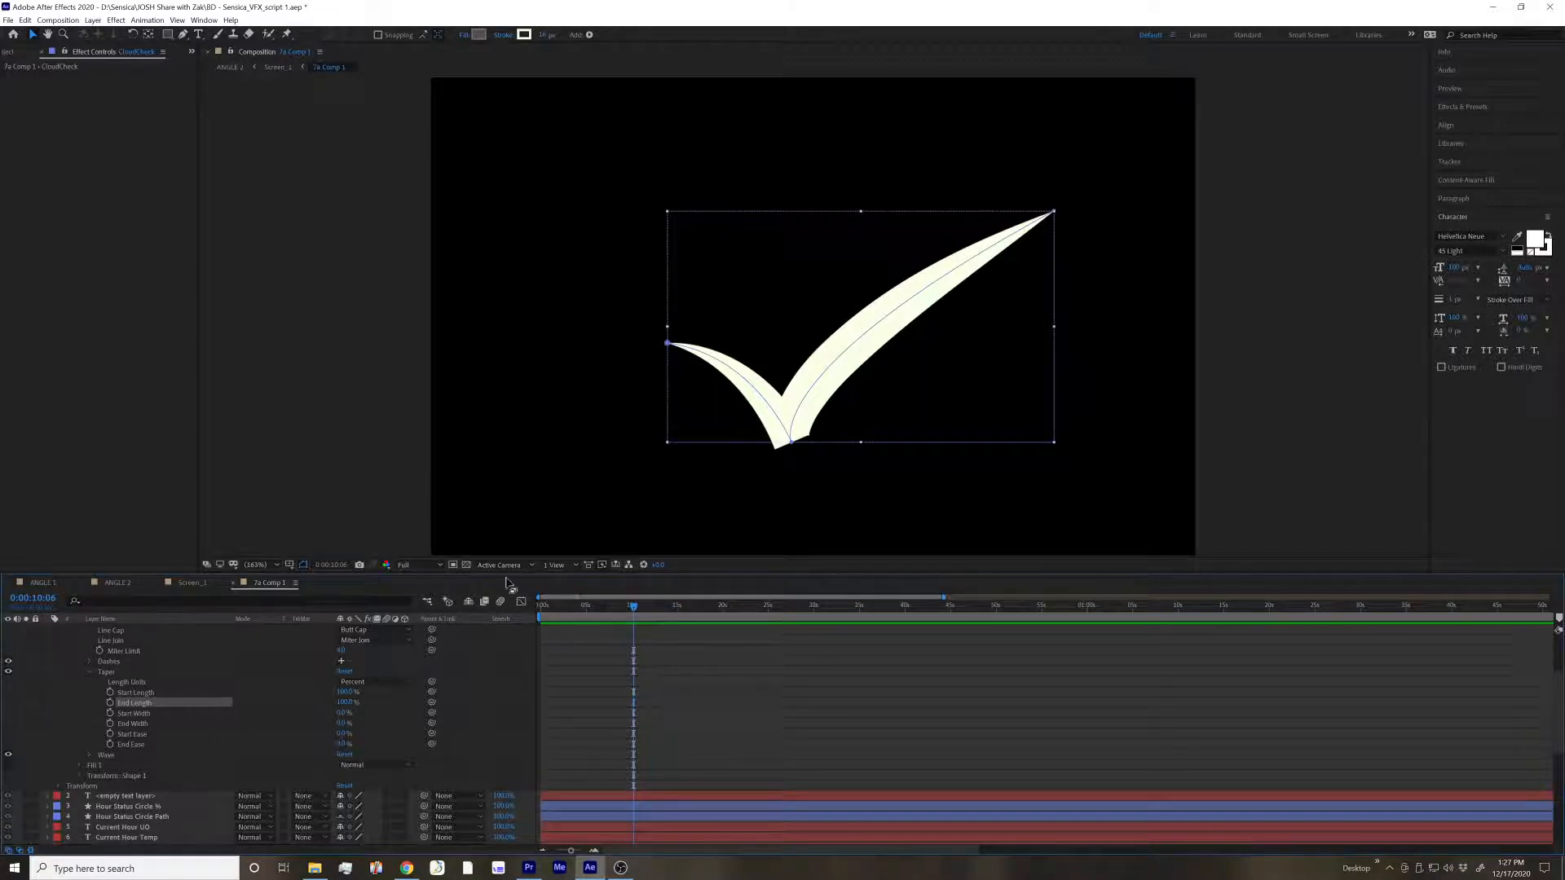
Try out the taper's start and end width and ease values on the checkmark, returning them to 0%
click(792, 442)
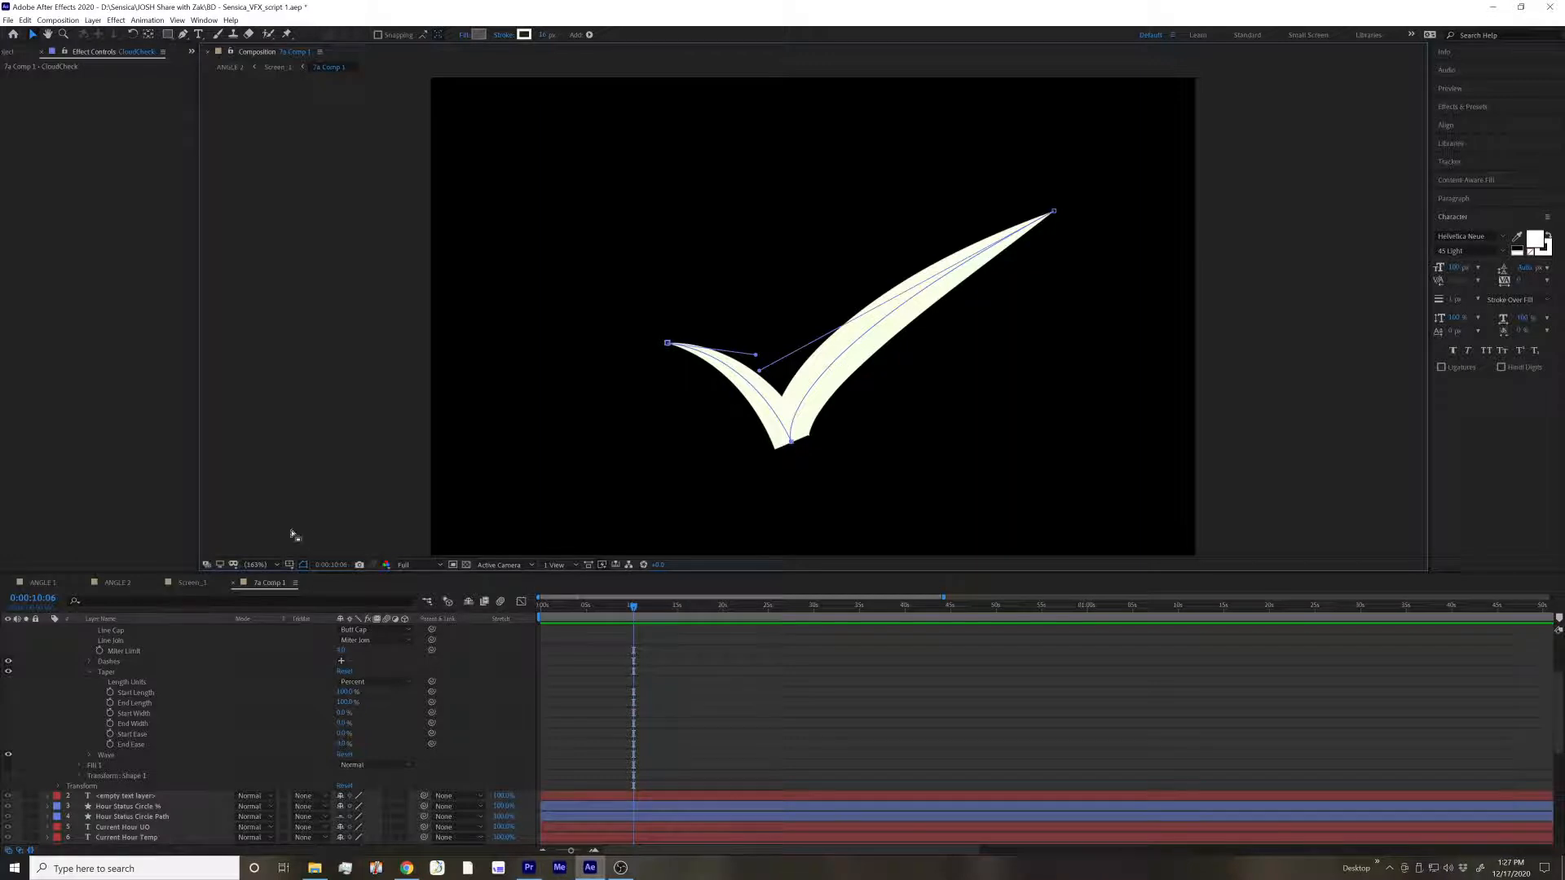
click(173, 715)
click(163, 725)
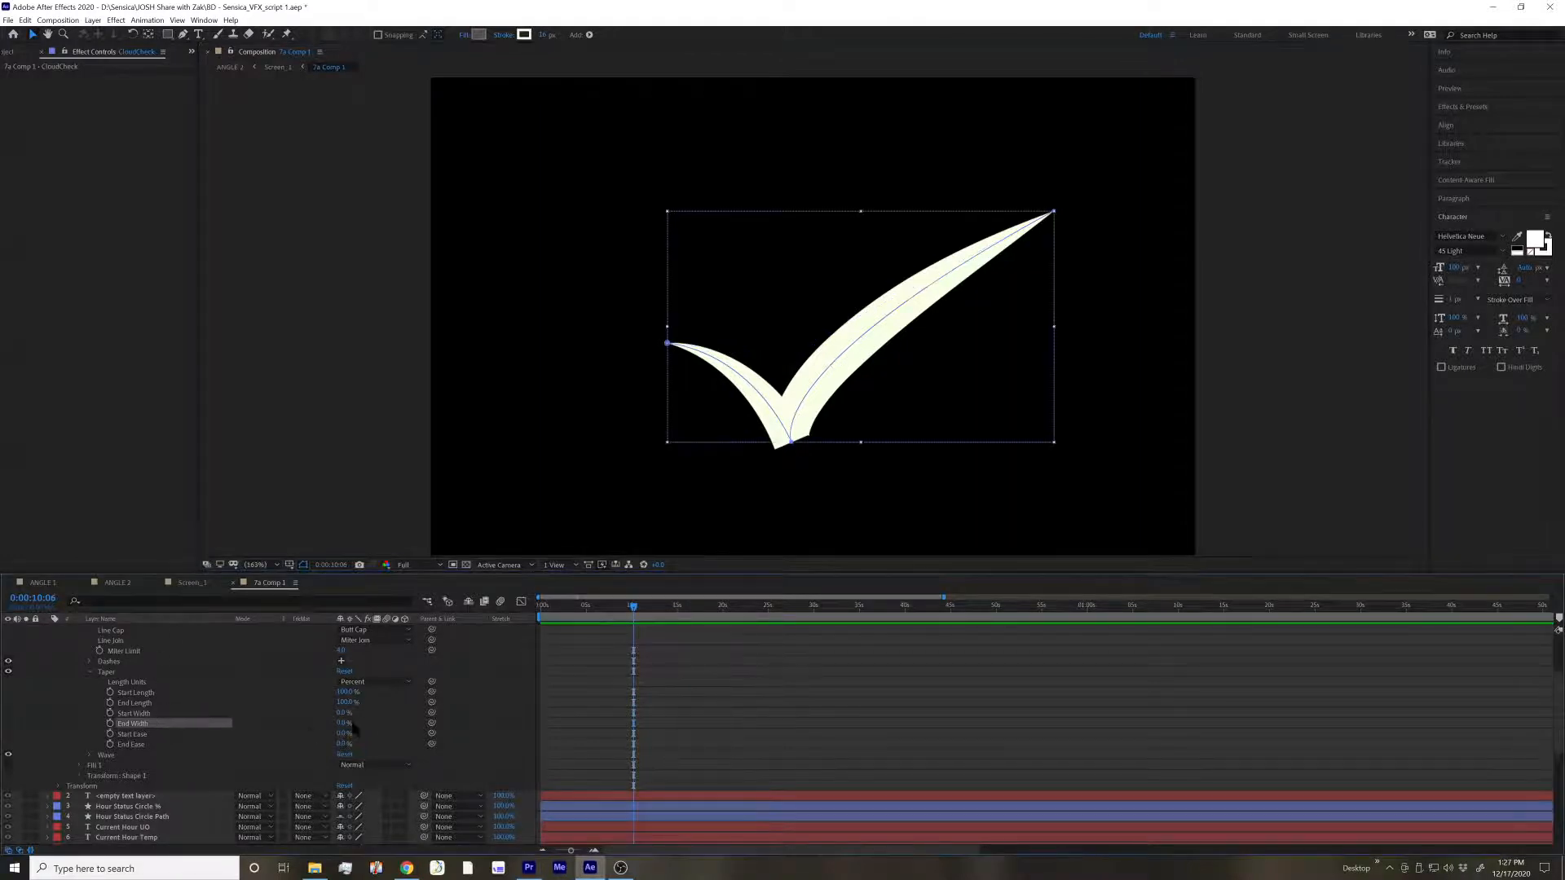
drag(343, 713, 319, 747)
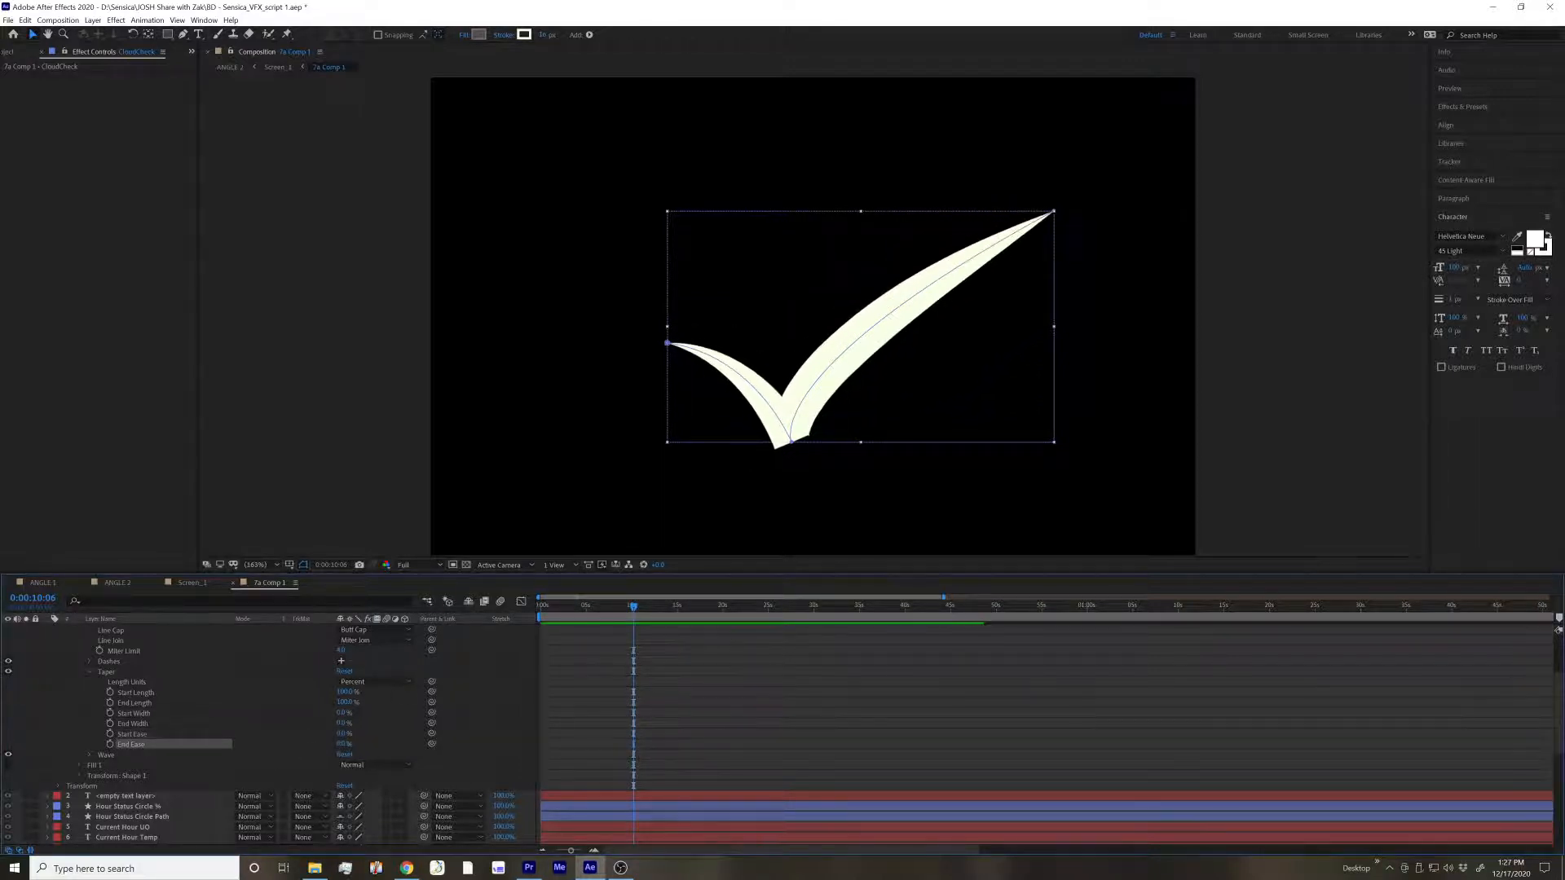
Try smoothing the checkmark's bottom vertex with Bezier handles, restore its sharp corner, and clear the selection
click(793, 442)
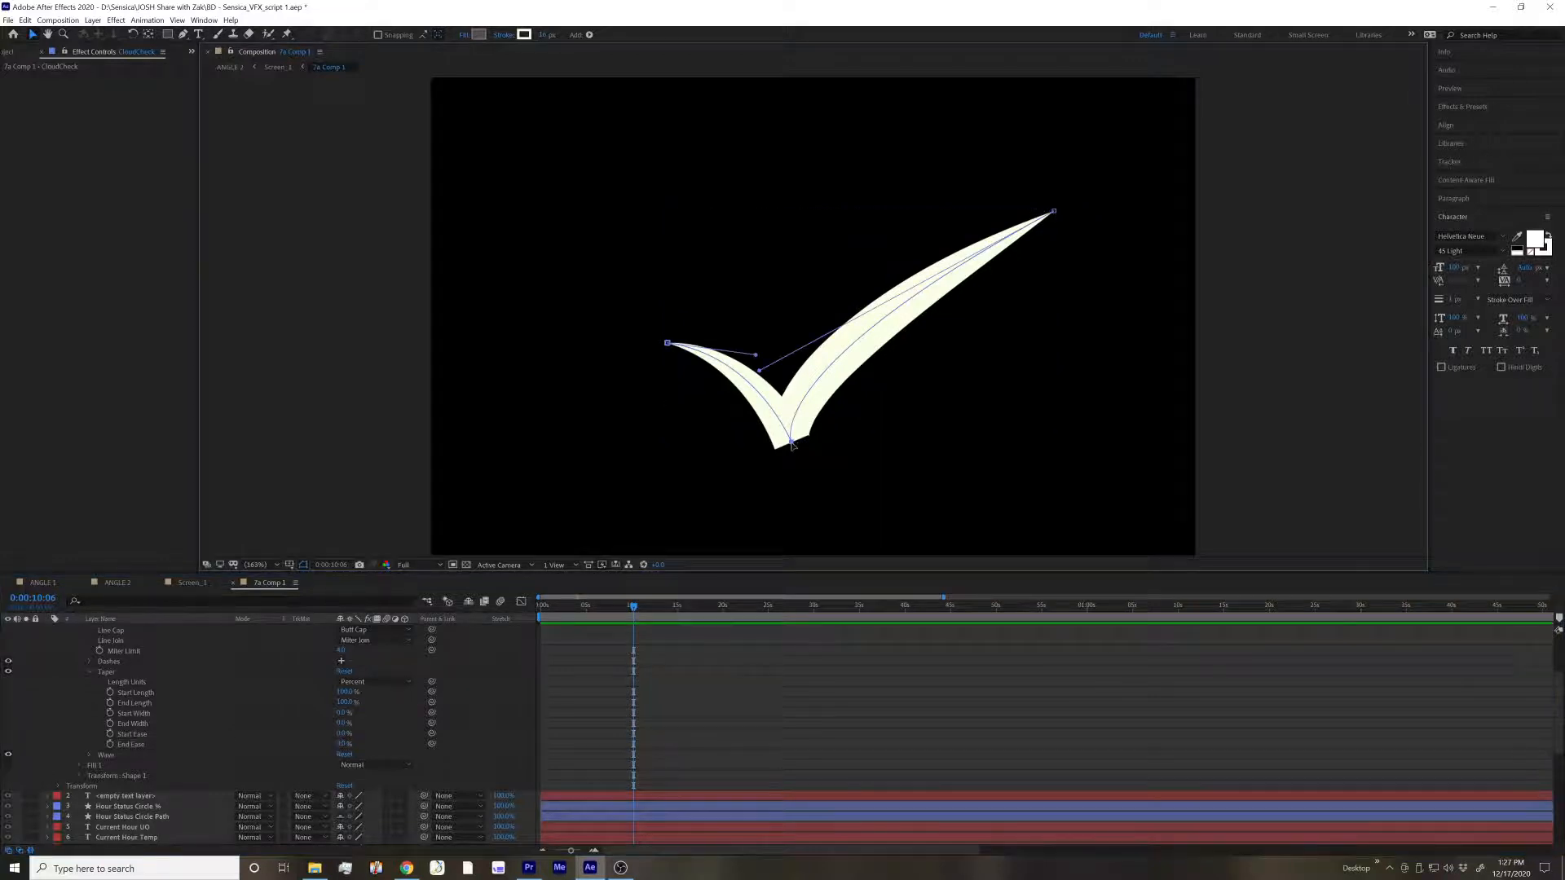
key(g)
drag(793, 442, 901, 404)
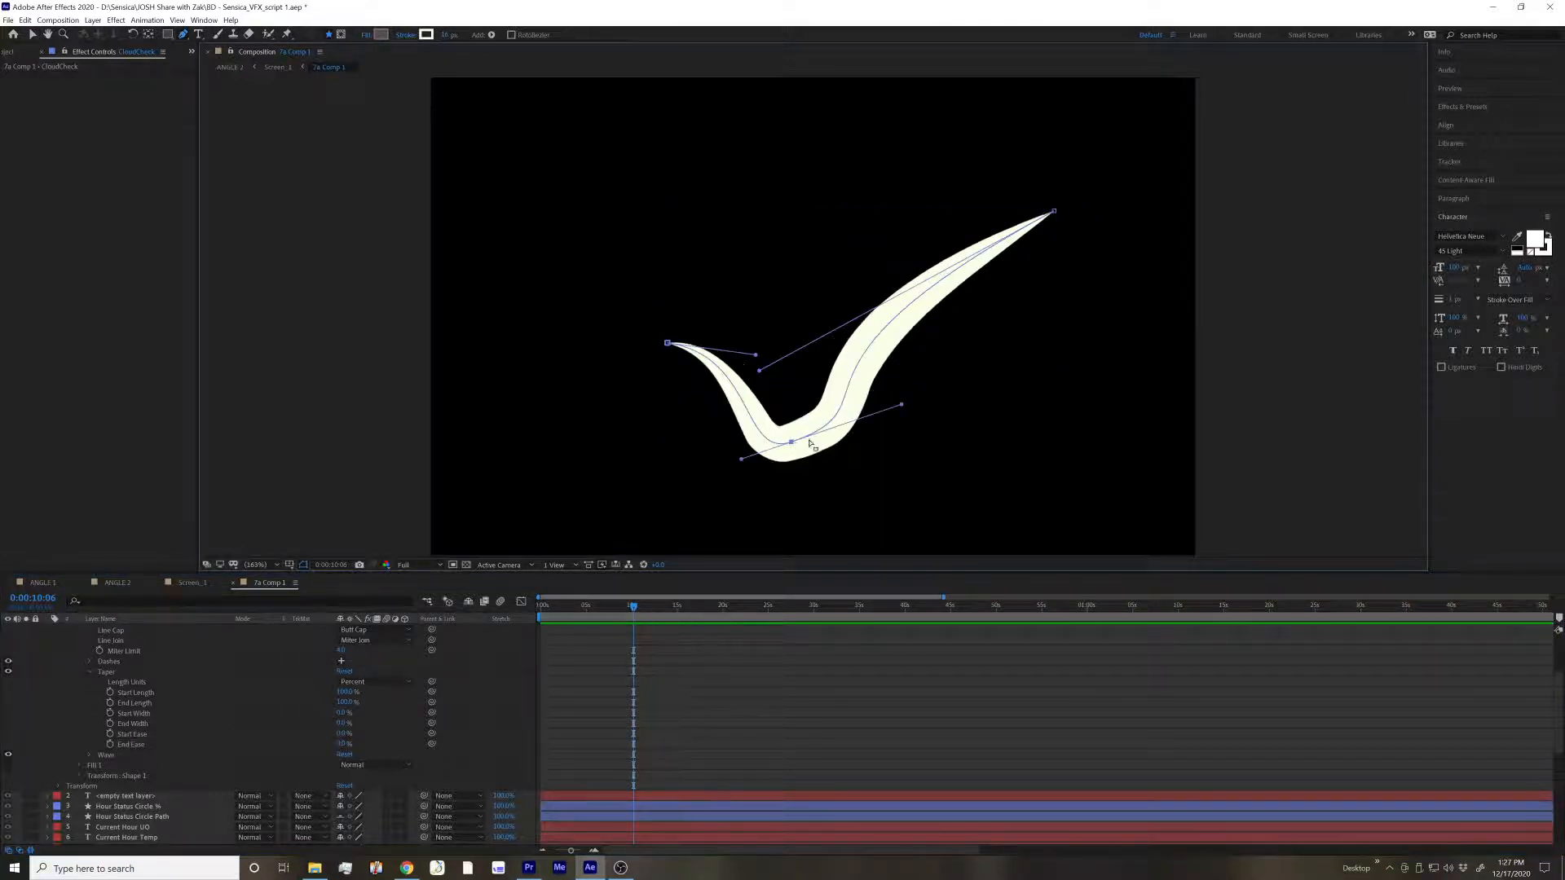
alt+click(792, 443)
key(ctrl+z)
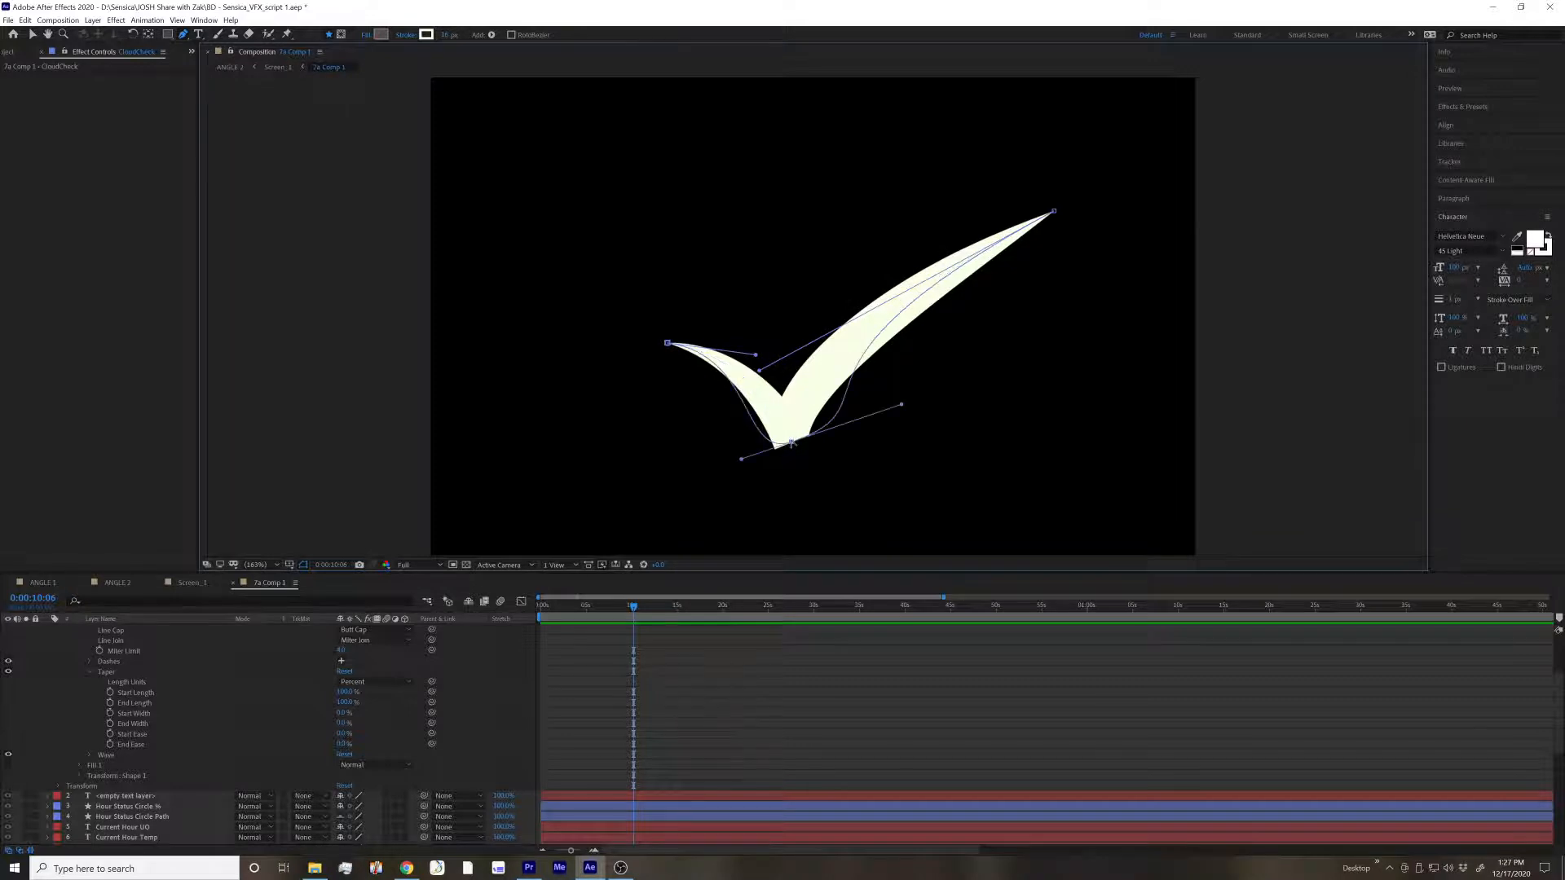
drag(902, 405, 793, 442)
key(ctrl+z)
key(ctrl+shift+z)
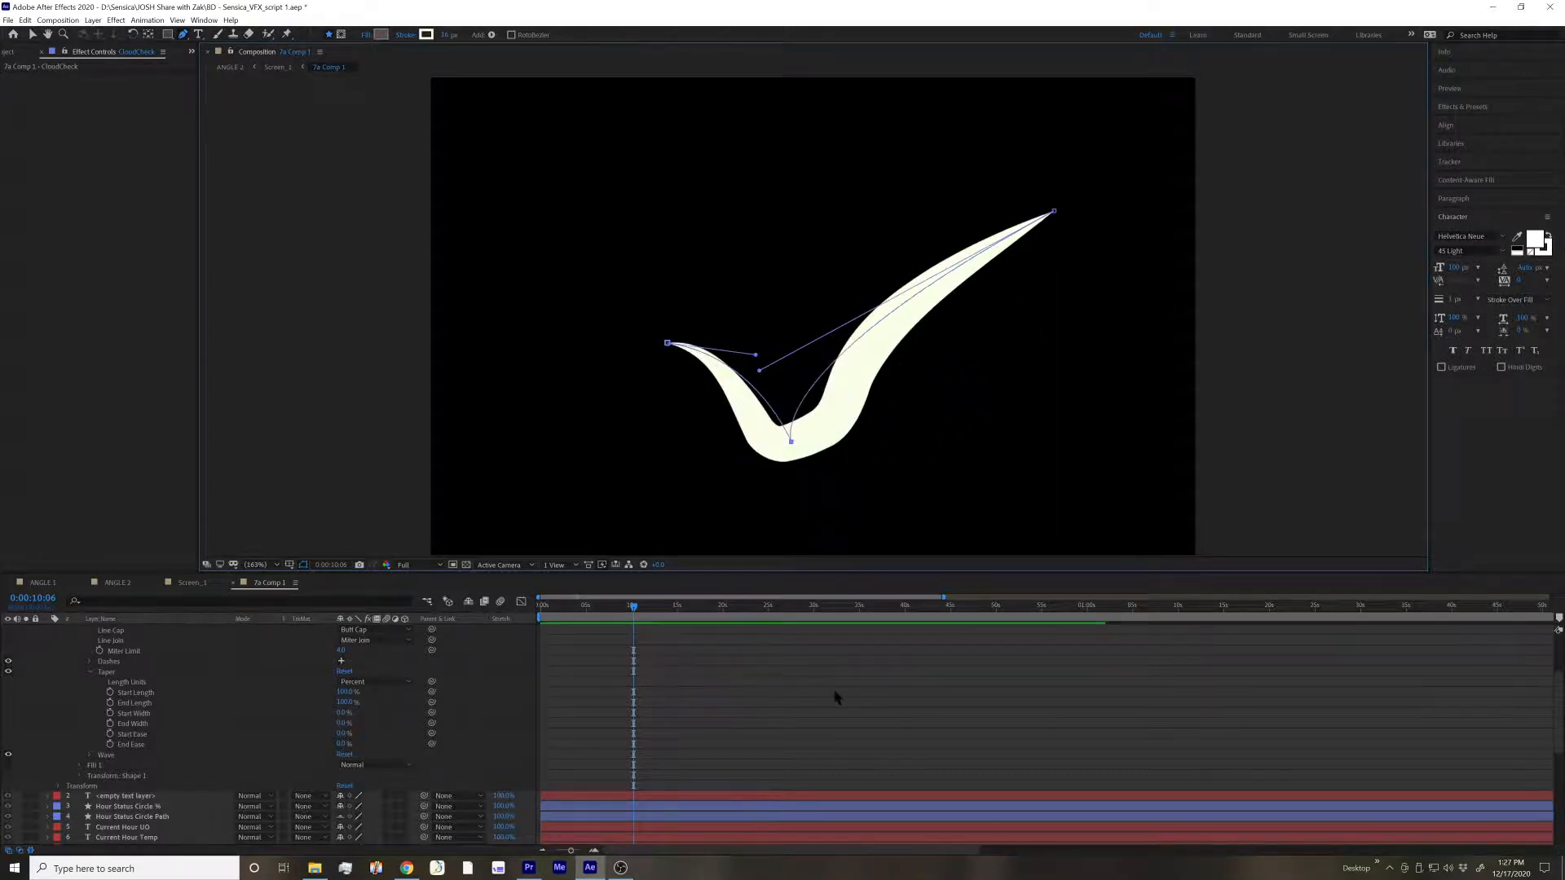
click(836, 693)
key(v)
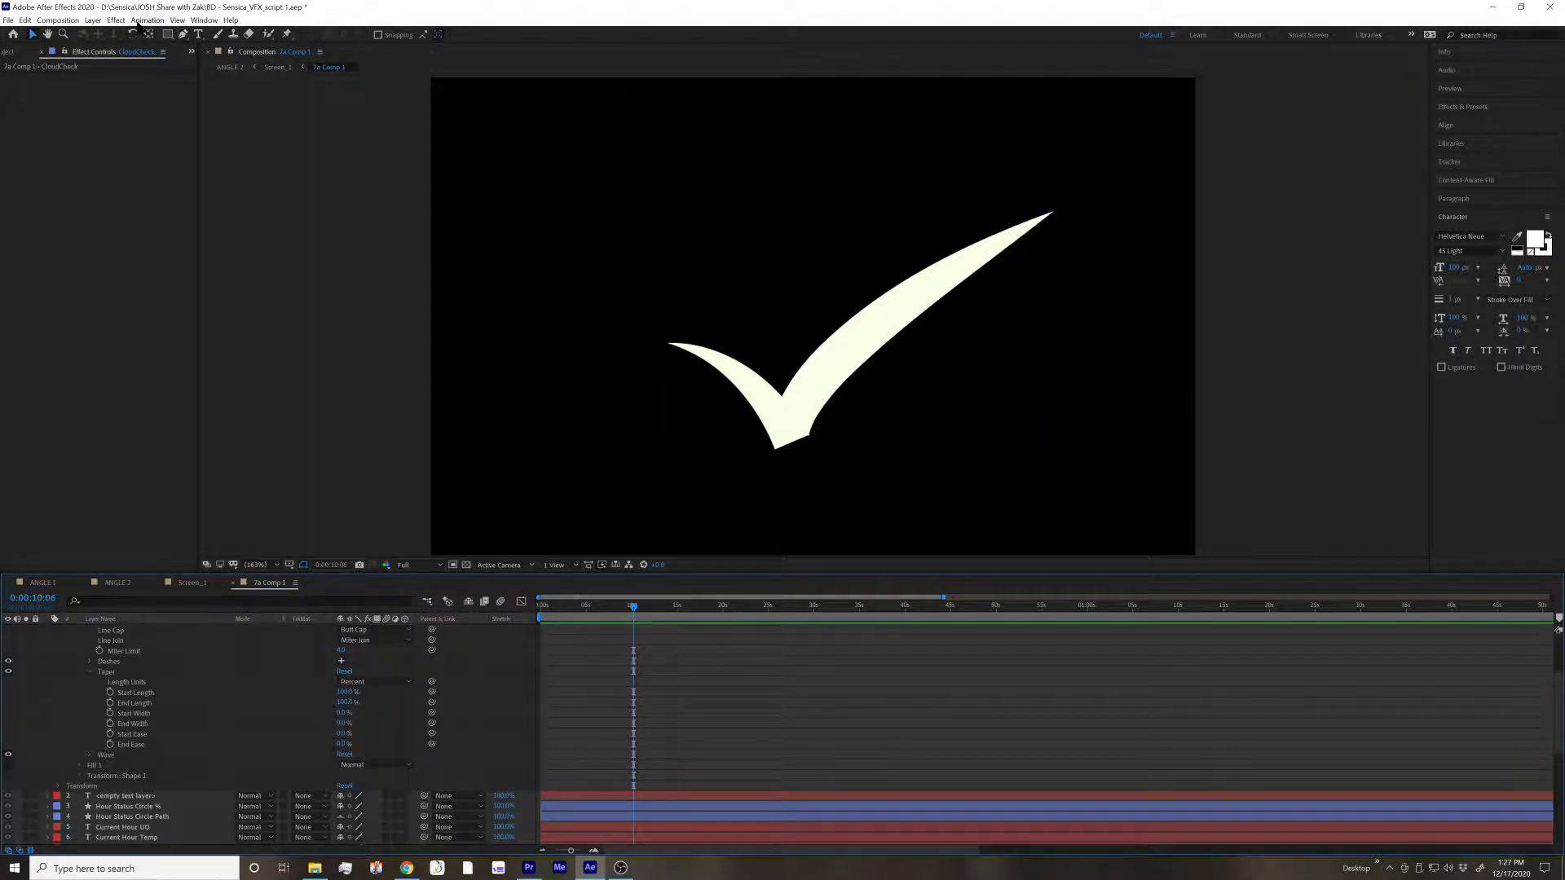
Trace the checkmark's outline with the Pen tool as a closed path on its own shape layer, bending its edges with Bezier handles
click(182, 34)
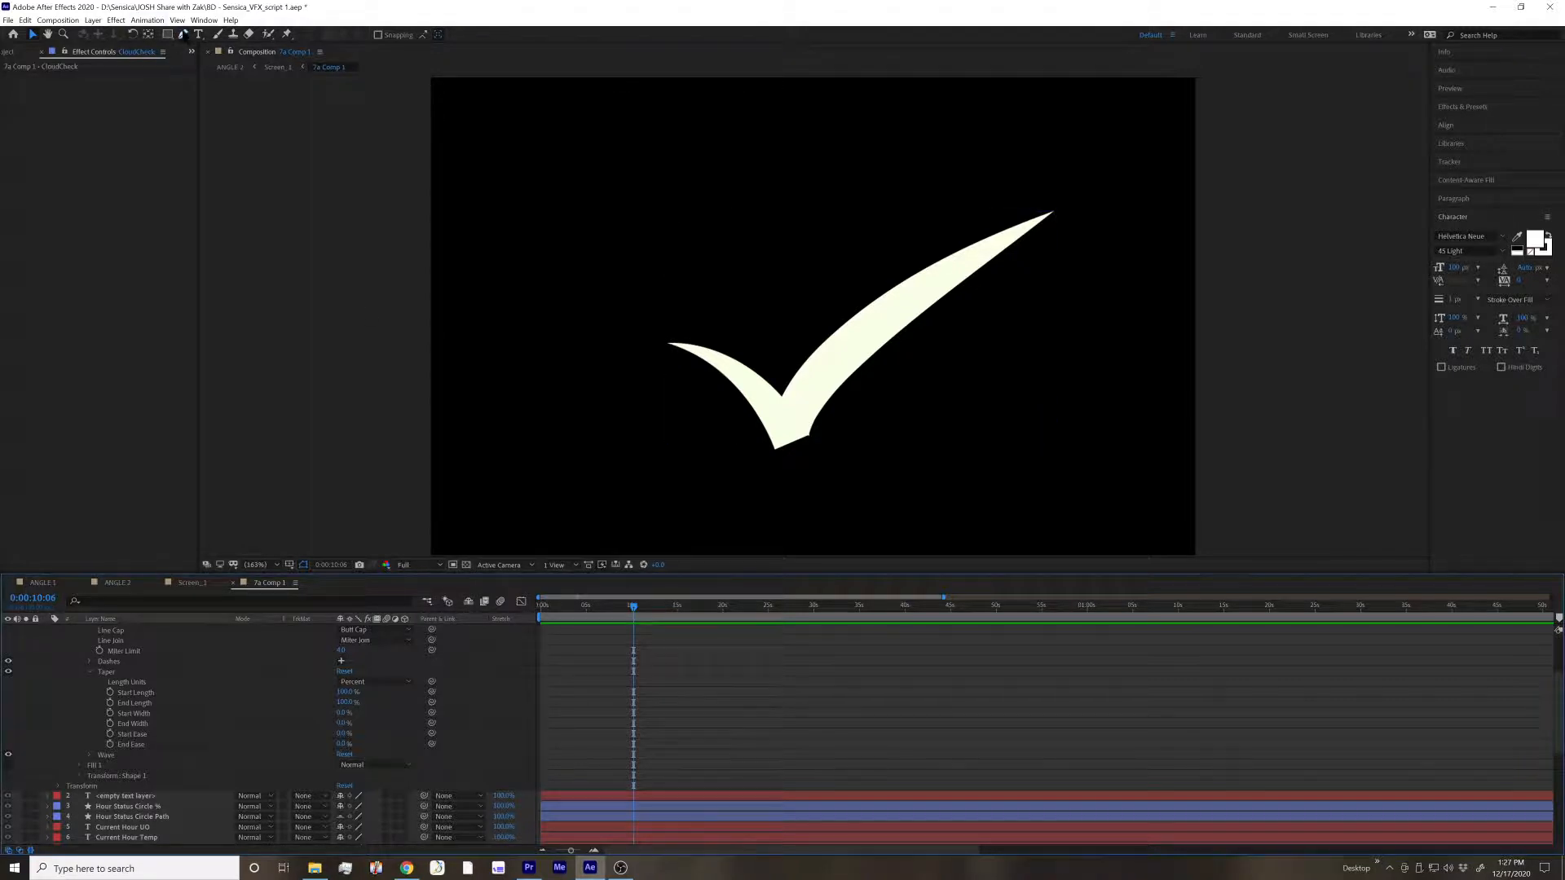
click(669, 344)
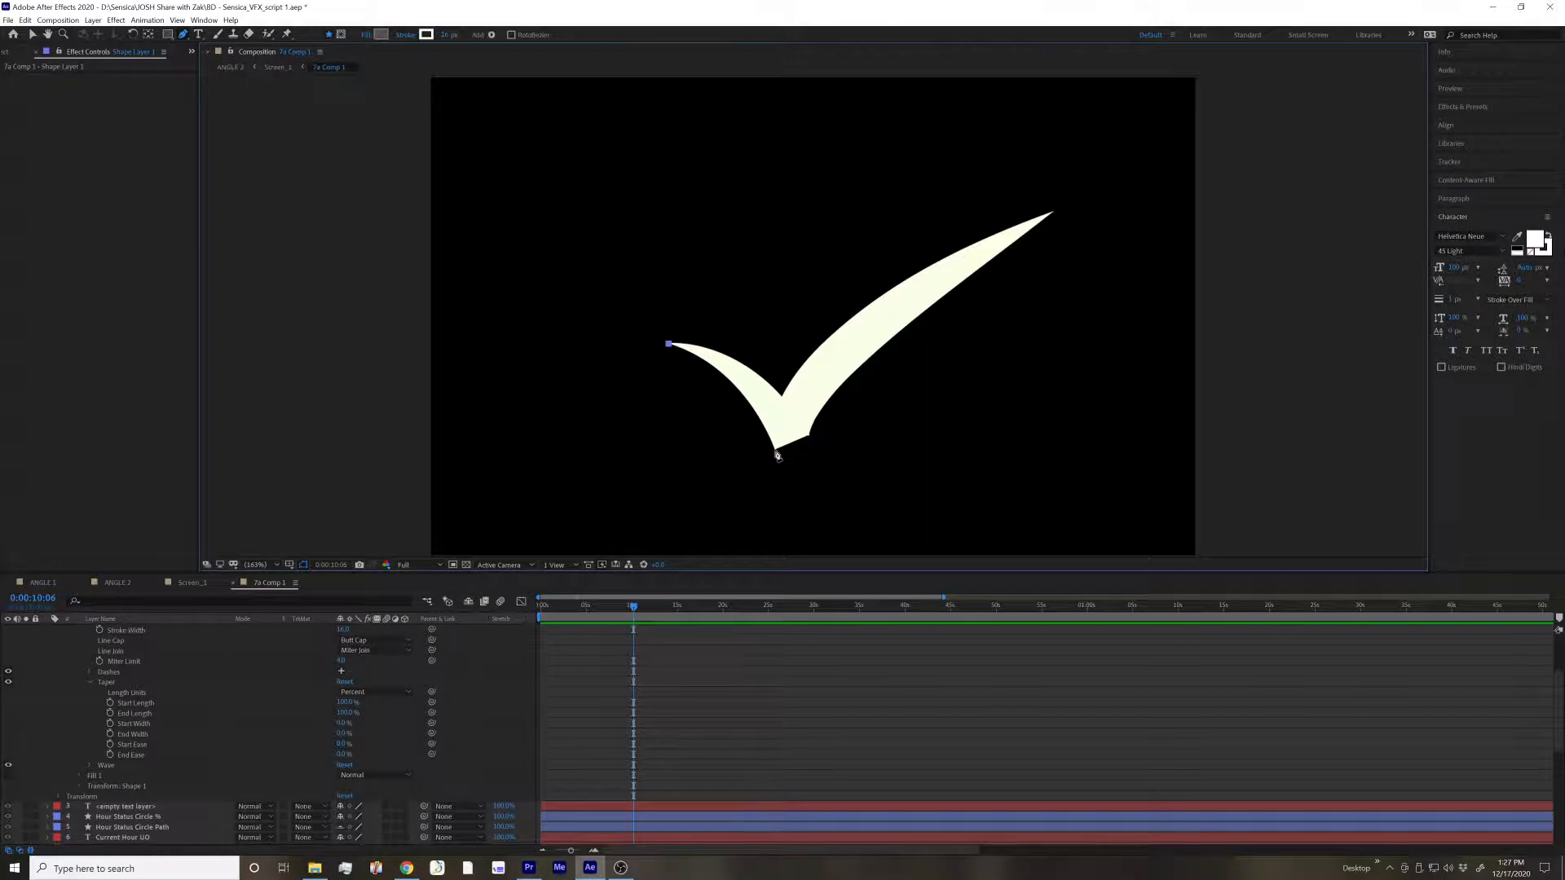
drag(775, 449, 802, 539)
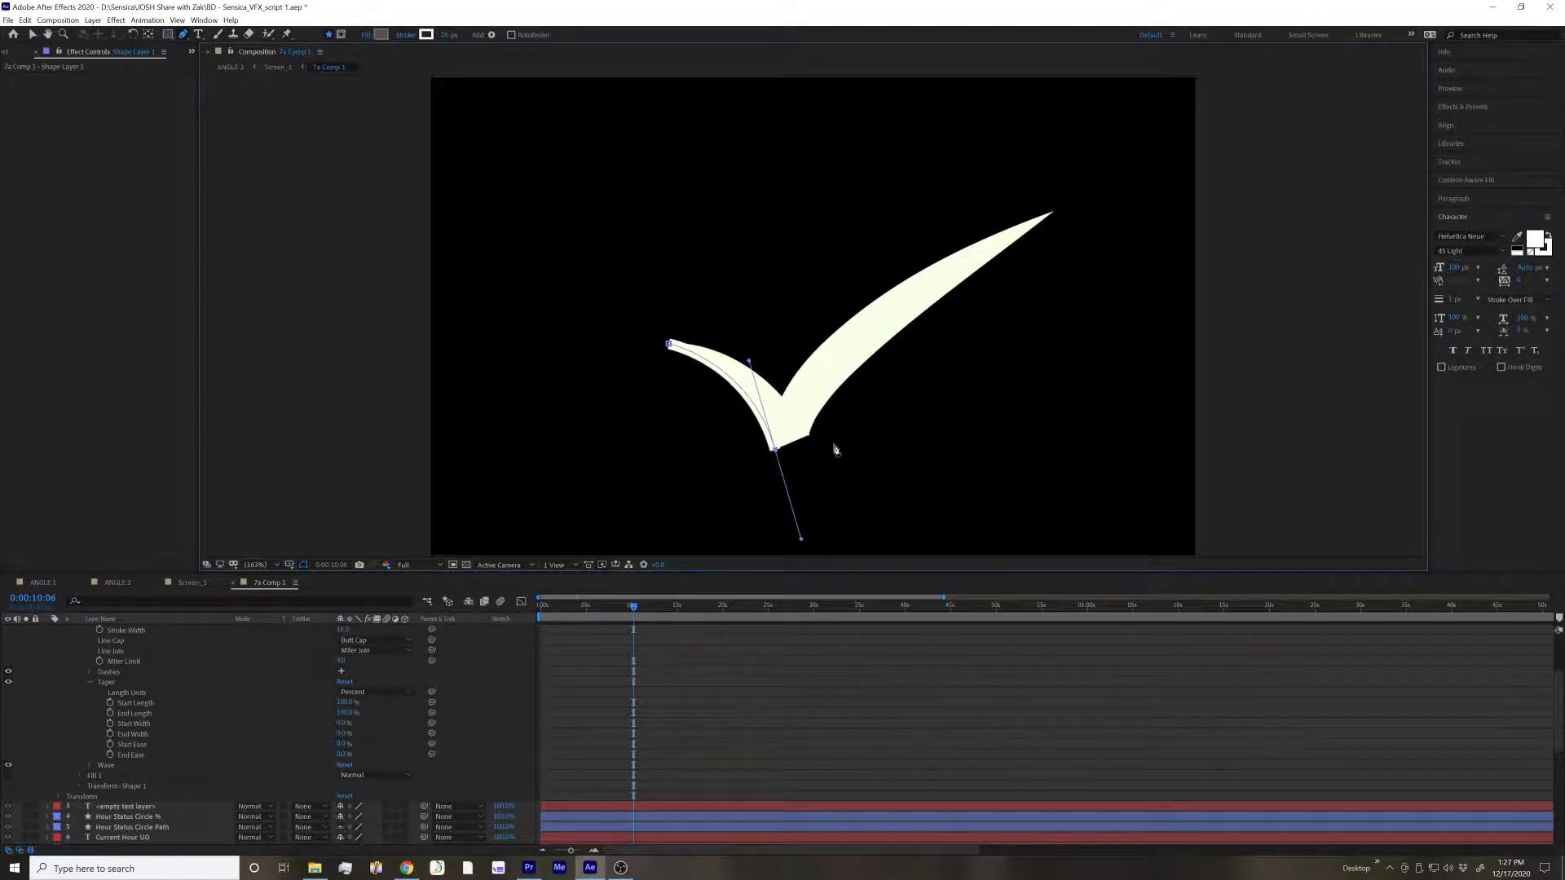
drag(1052, 213, 1129, 217)
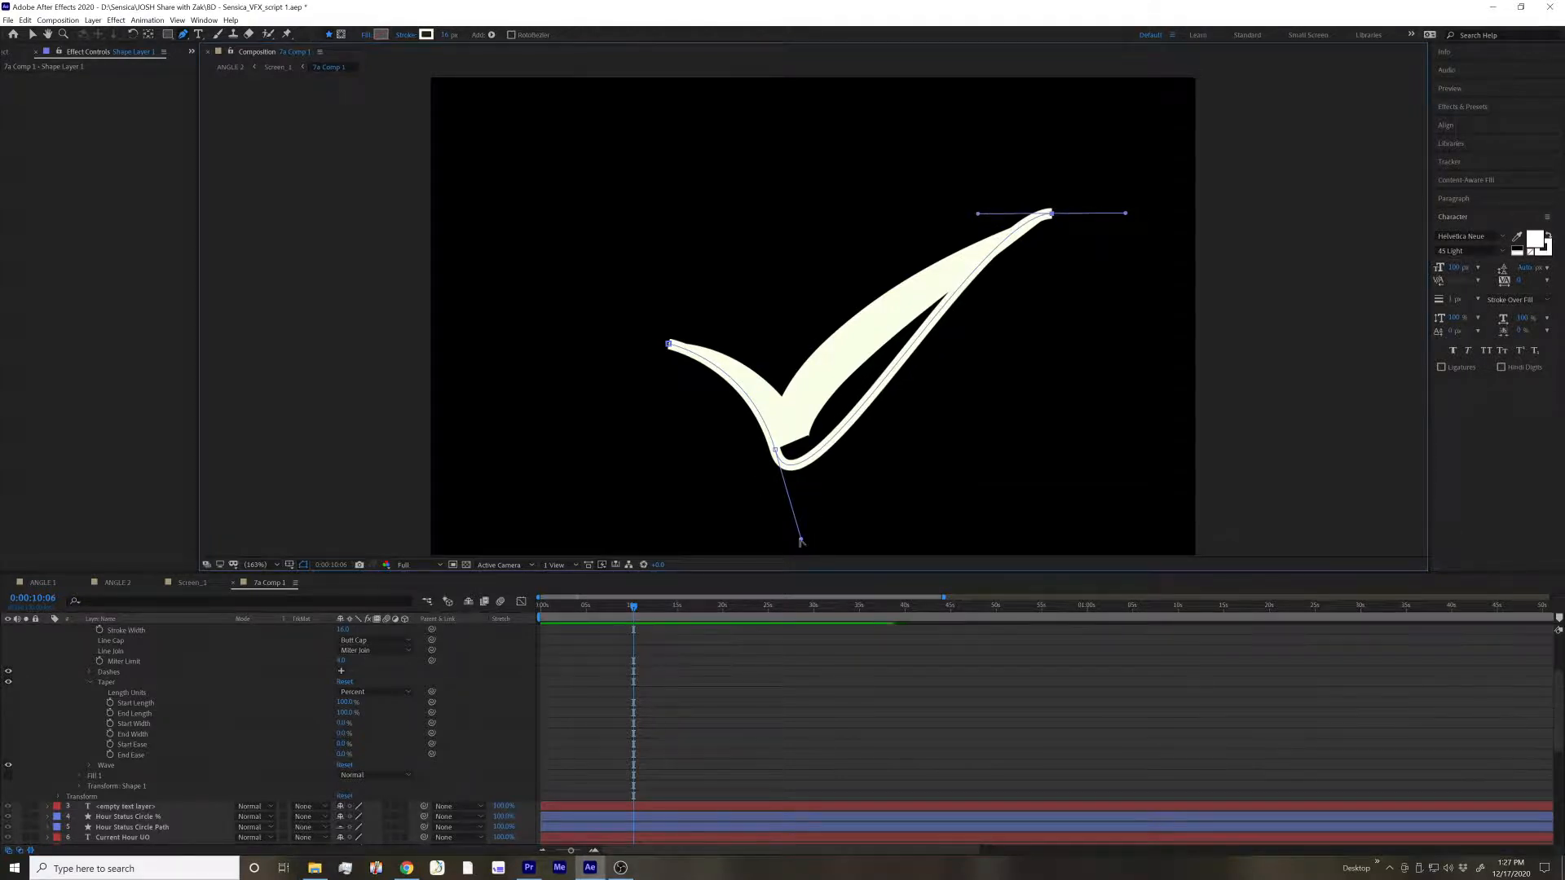
drag(801, 541, 824, 352)
click(784, 397)
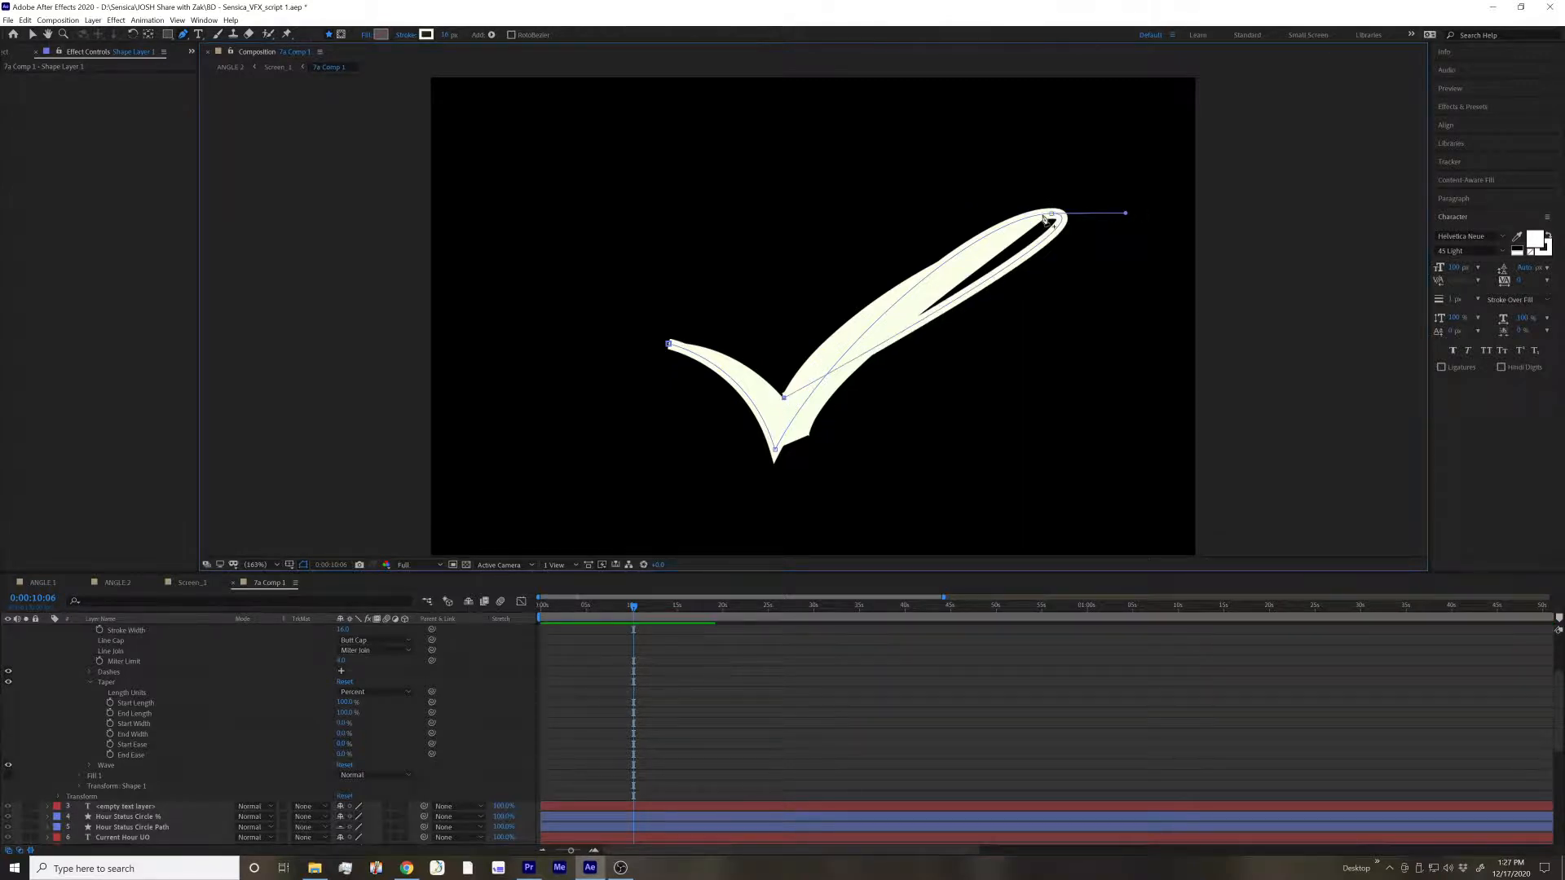
drag(1129, 216, 942, 242)
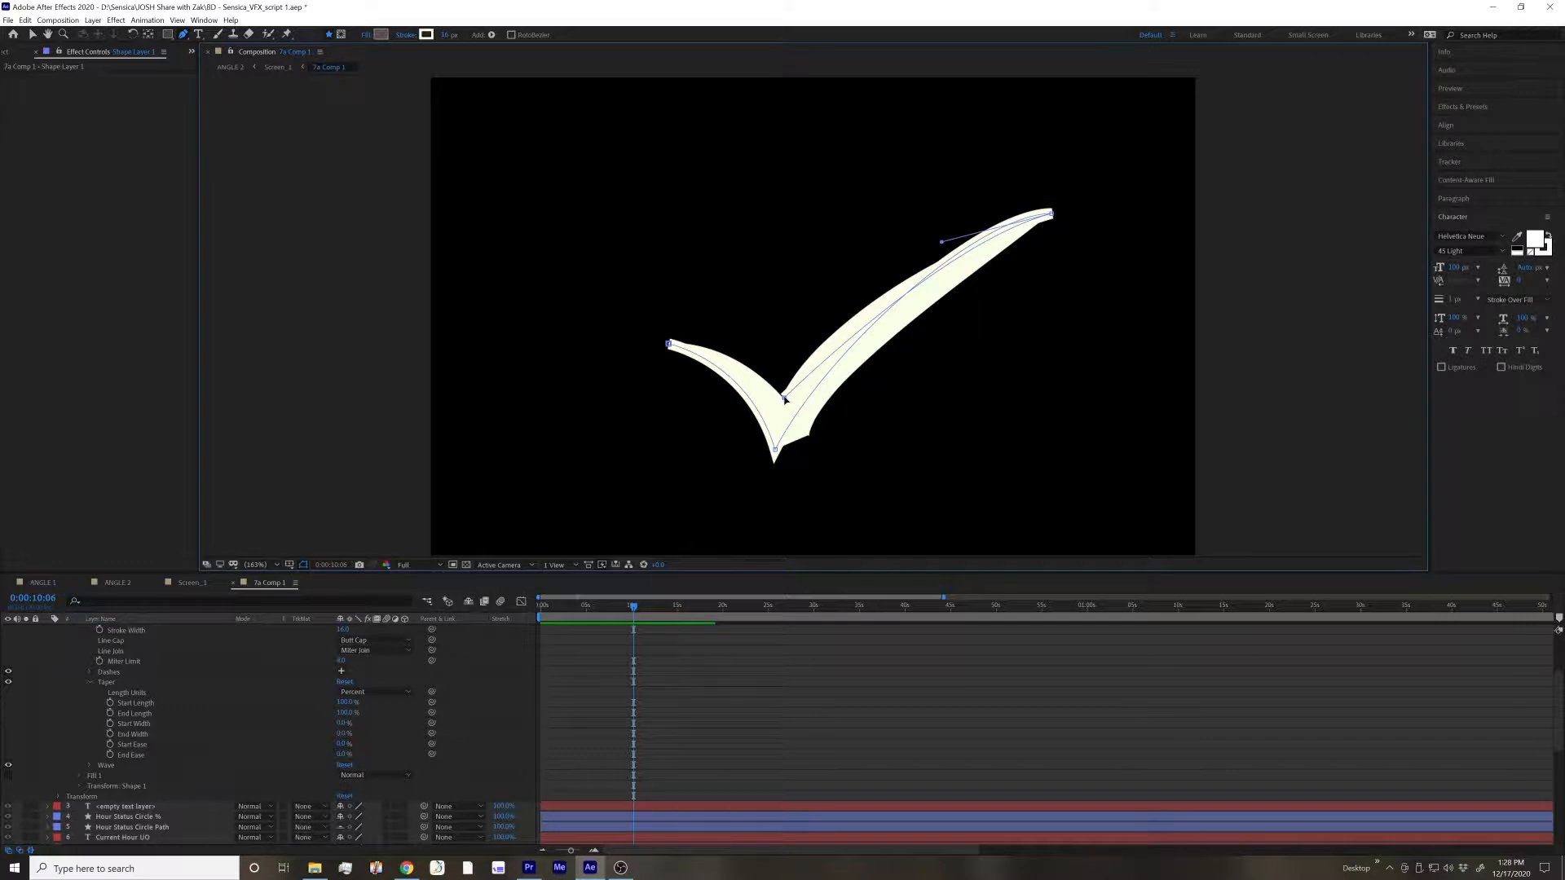
click(668, 345)
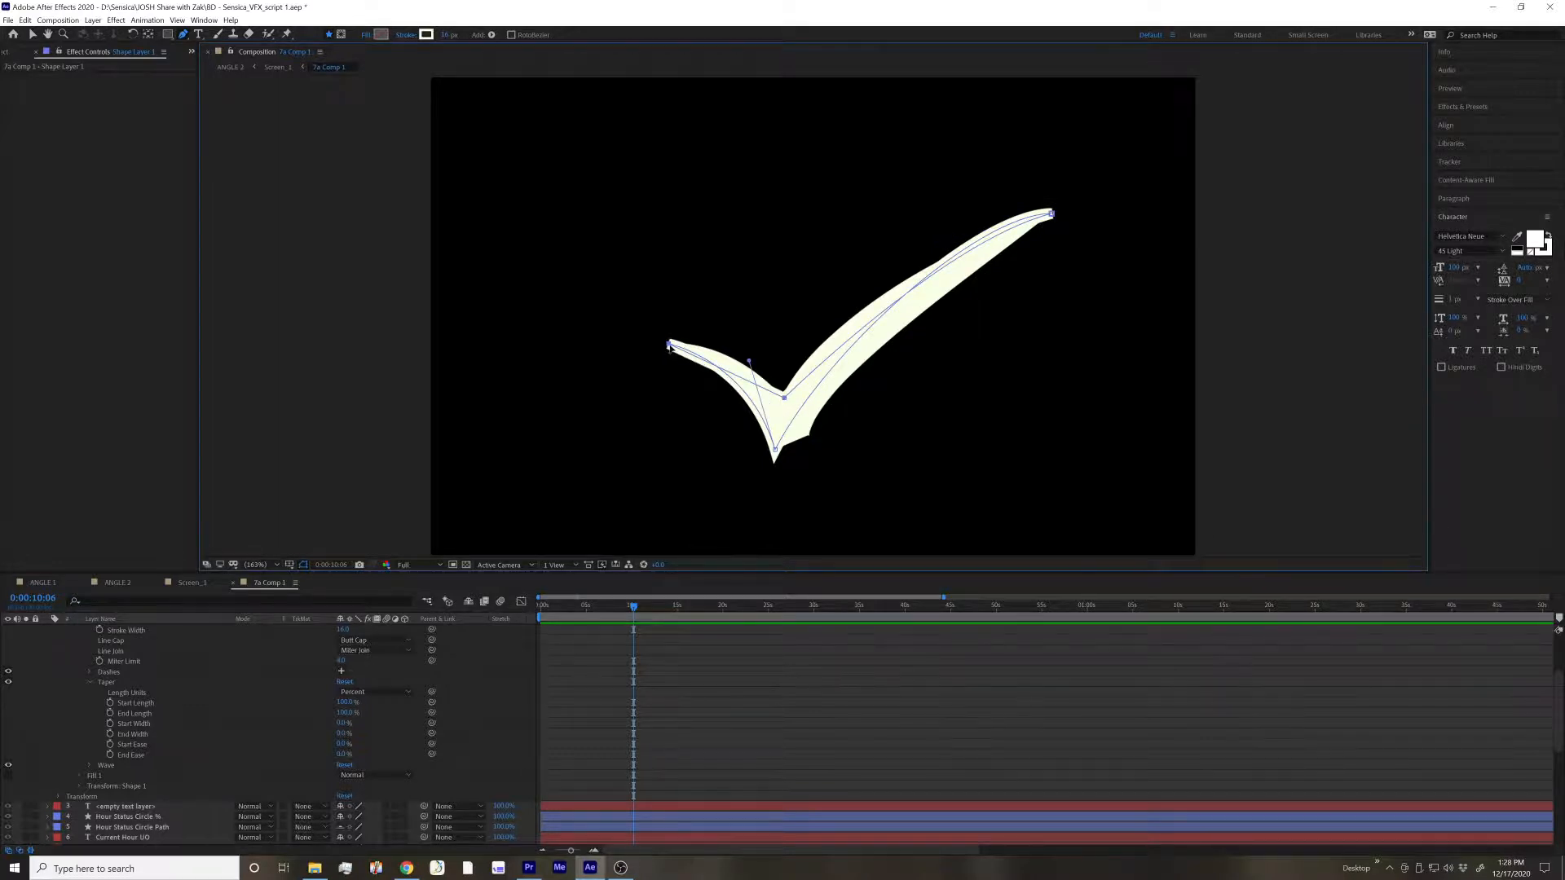
click(854, 681)
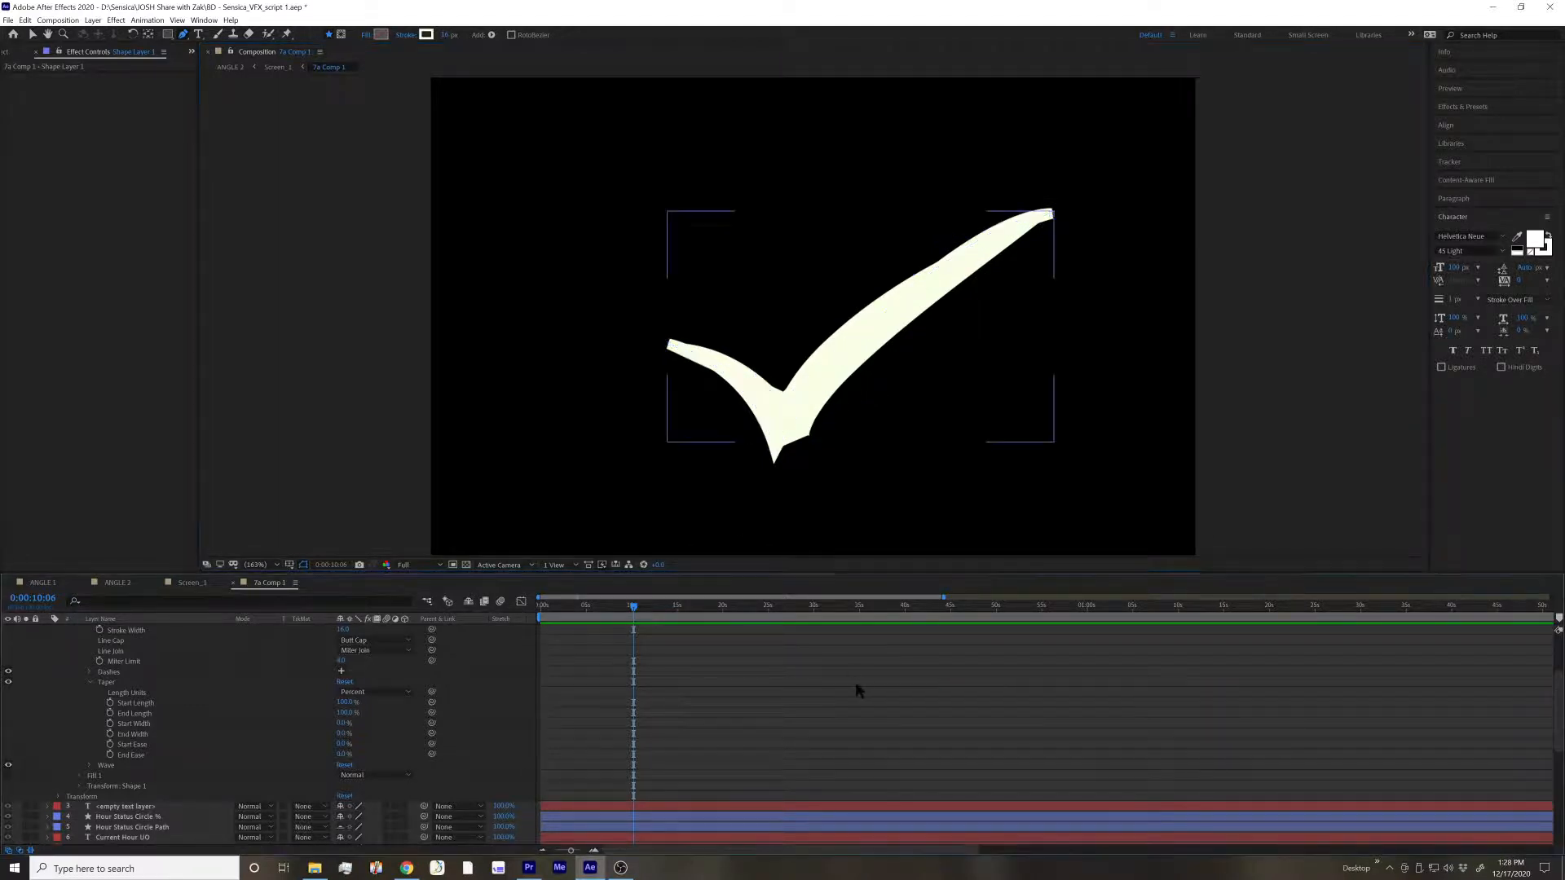
Compare the hand-traced outline in Shape Layer 1 with the tapered-stroke CloudCheck layer by isolating each in turn
scroll(130, 701, up, 1)
scroll(135, 711, up, 2)
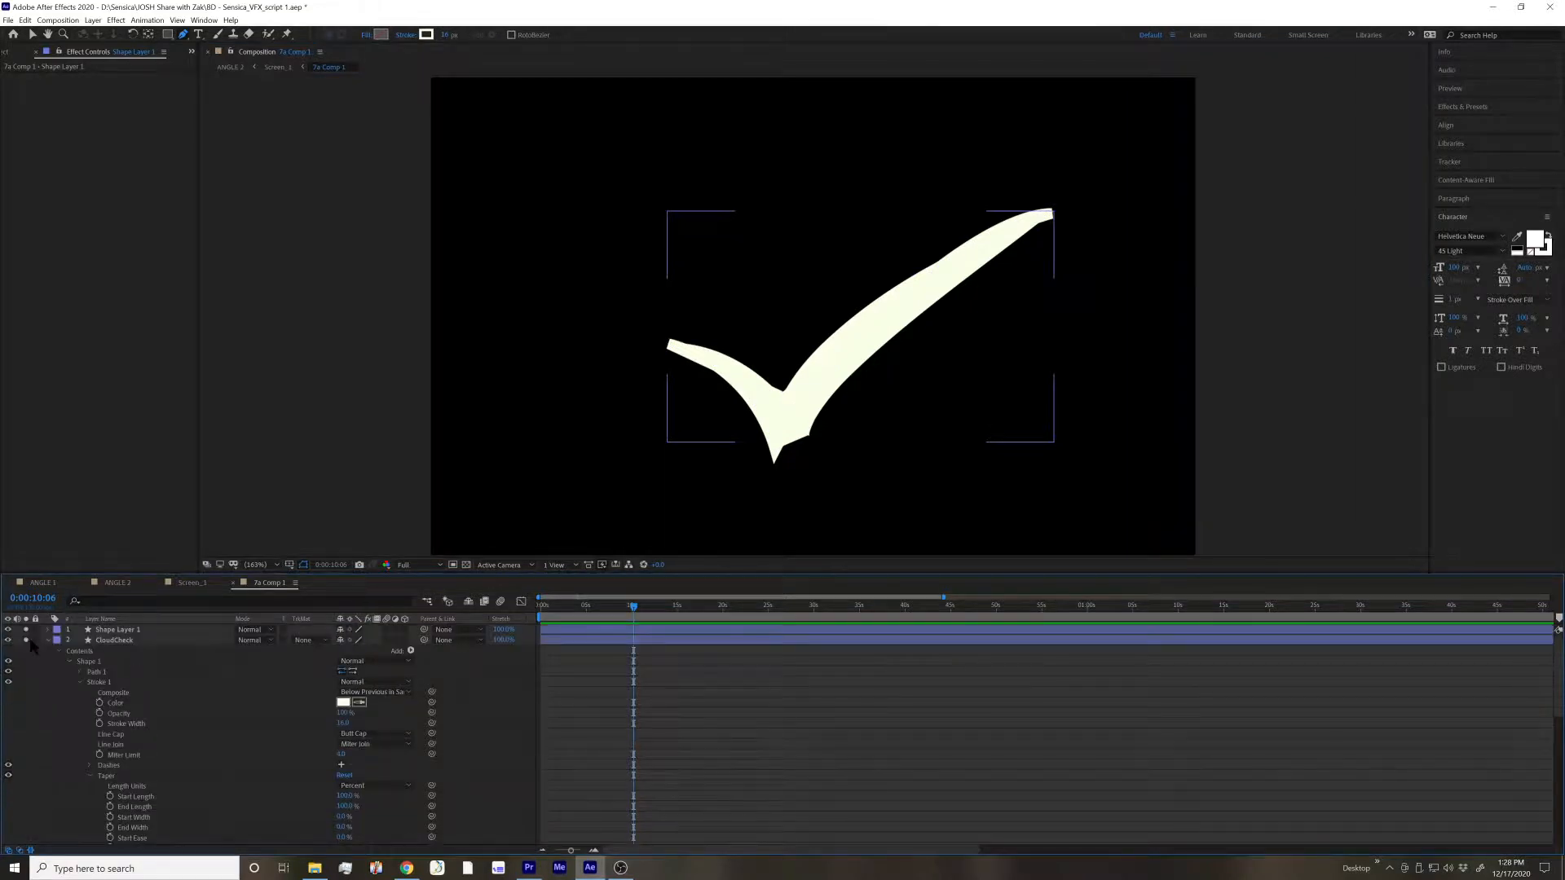
click(26, 640)
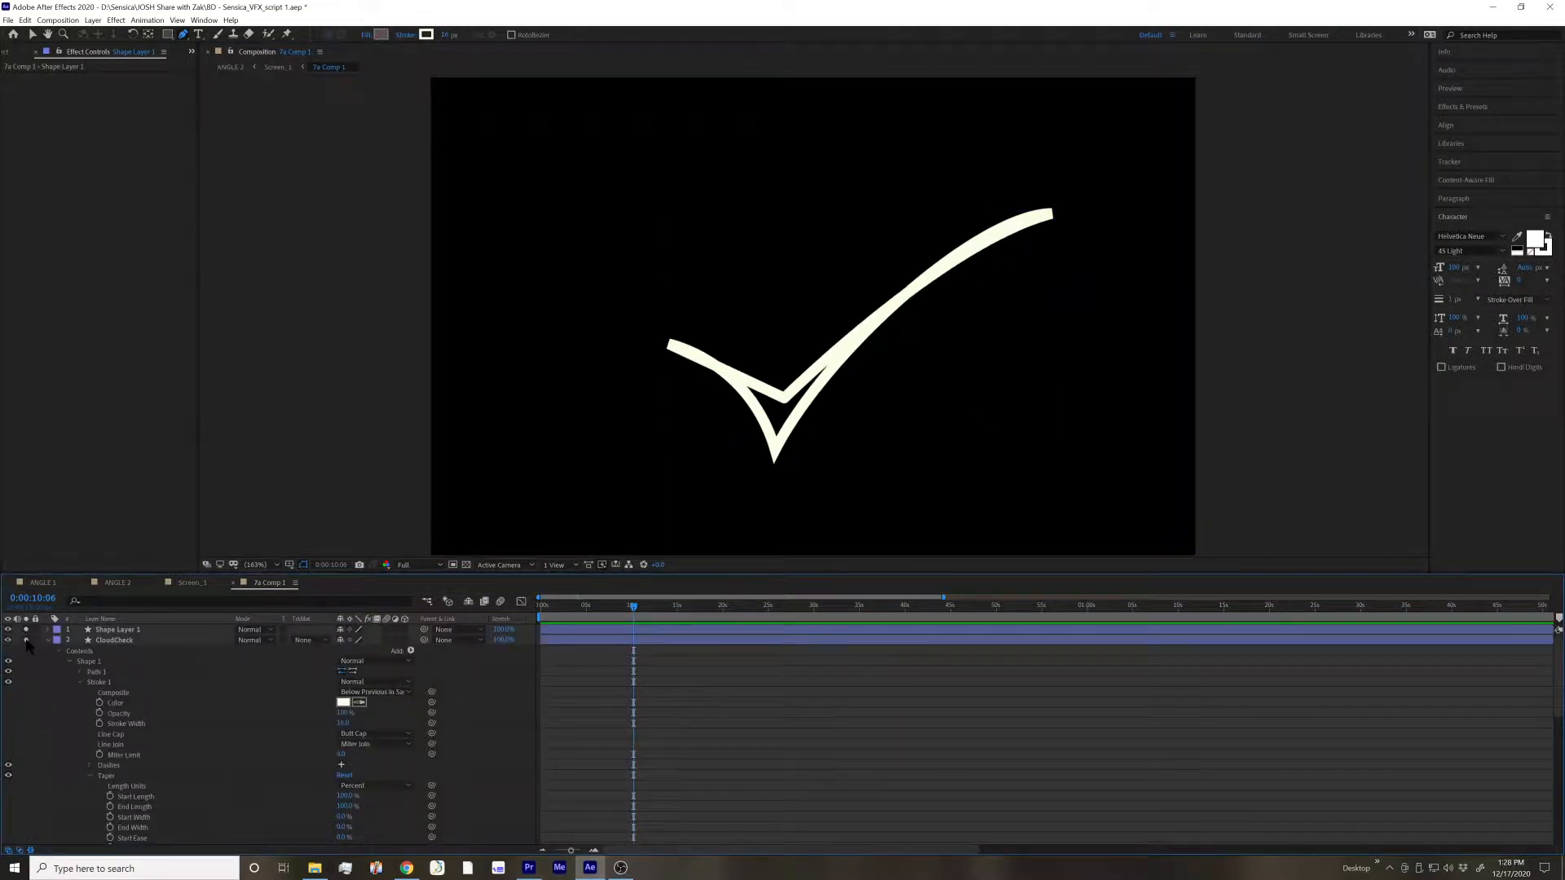
click(26, 640)
click(26, 630)
click(137, 640)
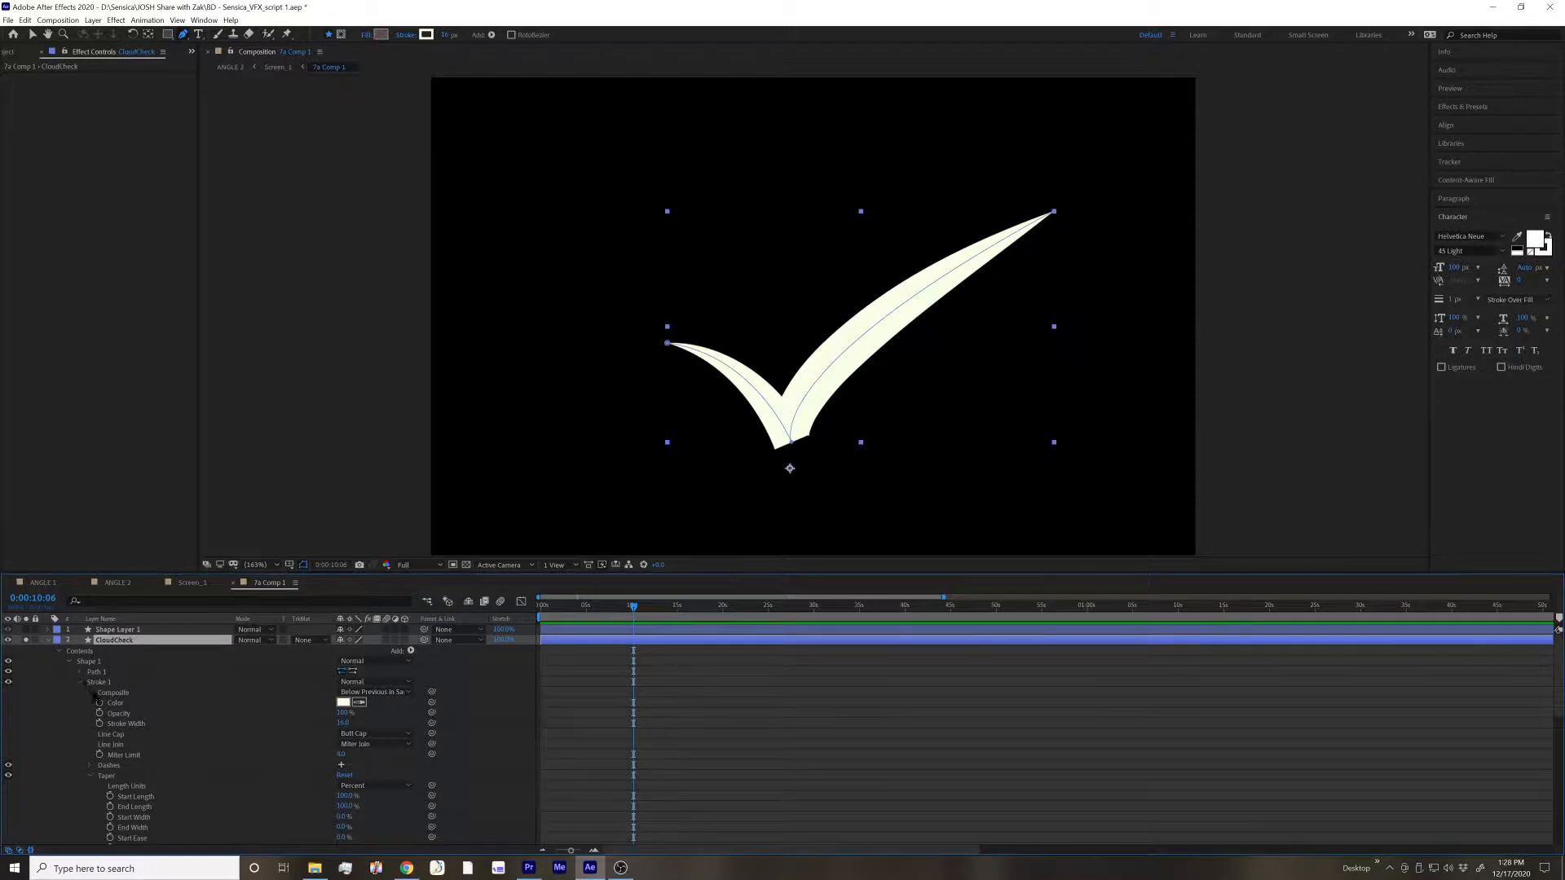
scroll(114, 725, down, 4)
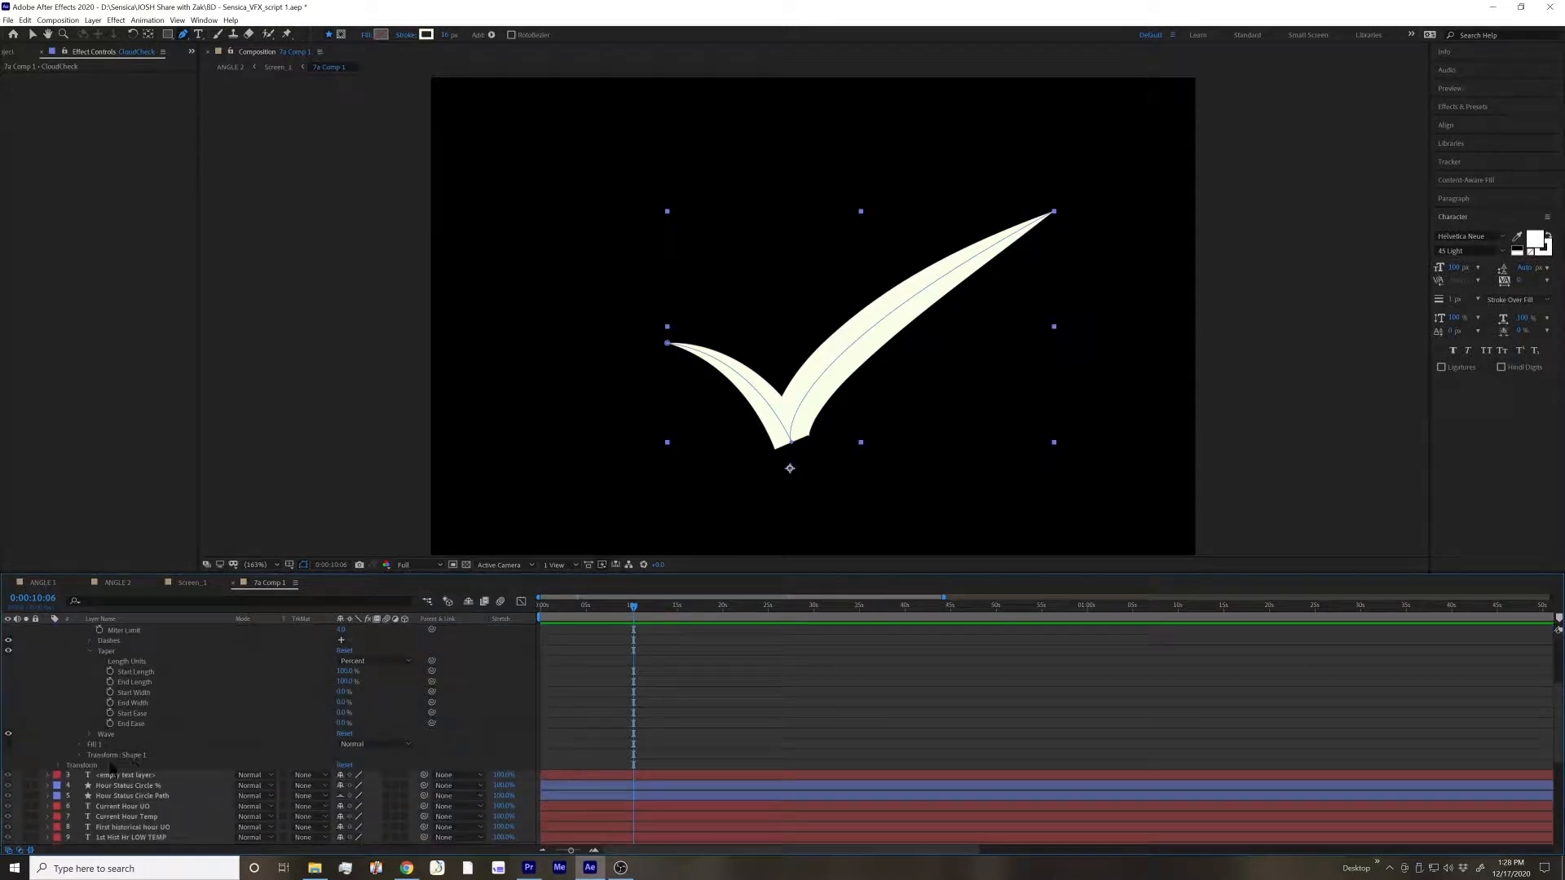
scroll(114, 666, up, 4)
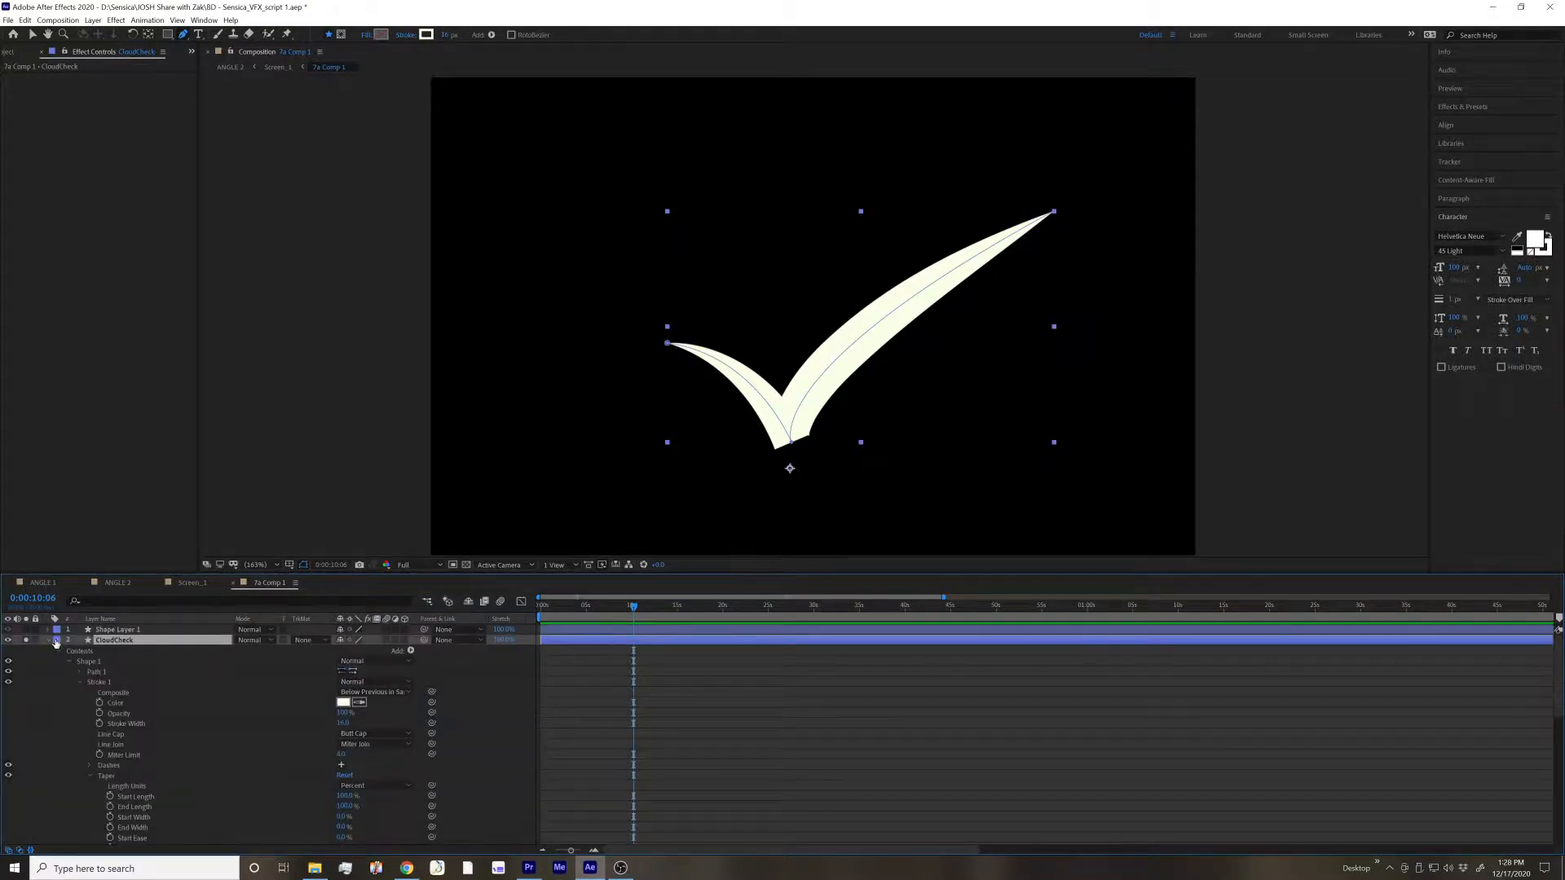
Turn off solo on the CloudCheck layer, collapse its properties, and clear the selection
click(26, 639)
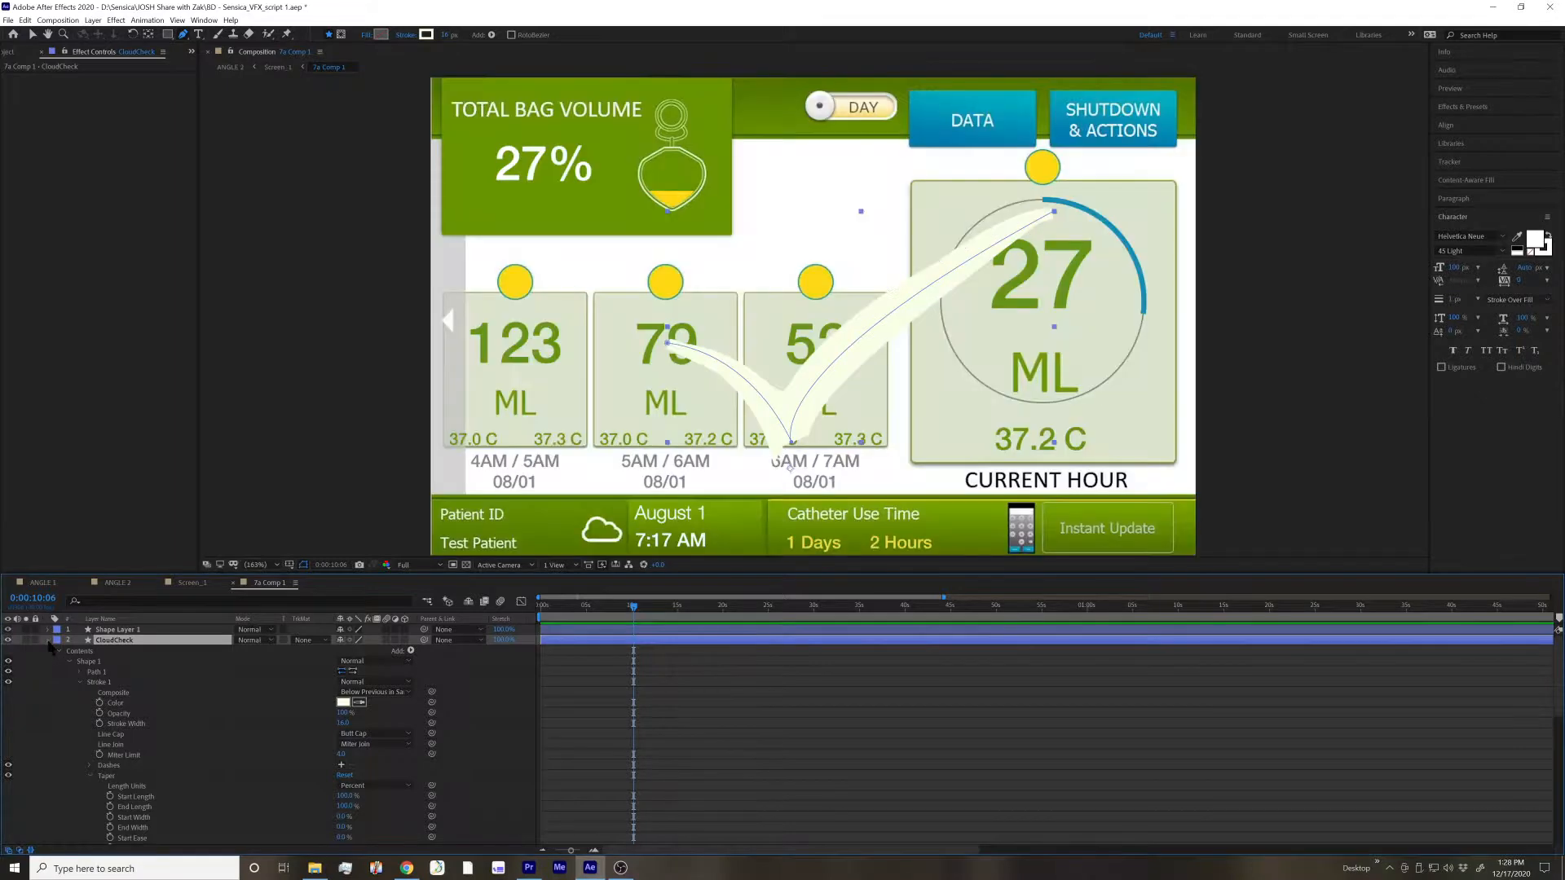
click(48, 641)
click(536, 687)
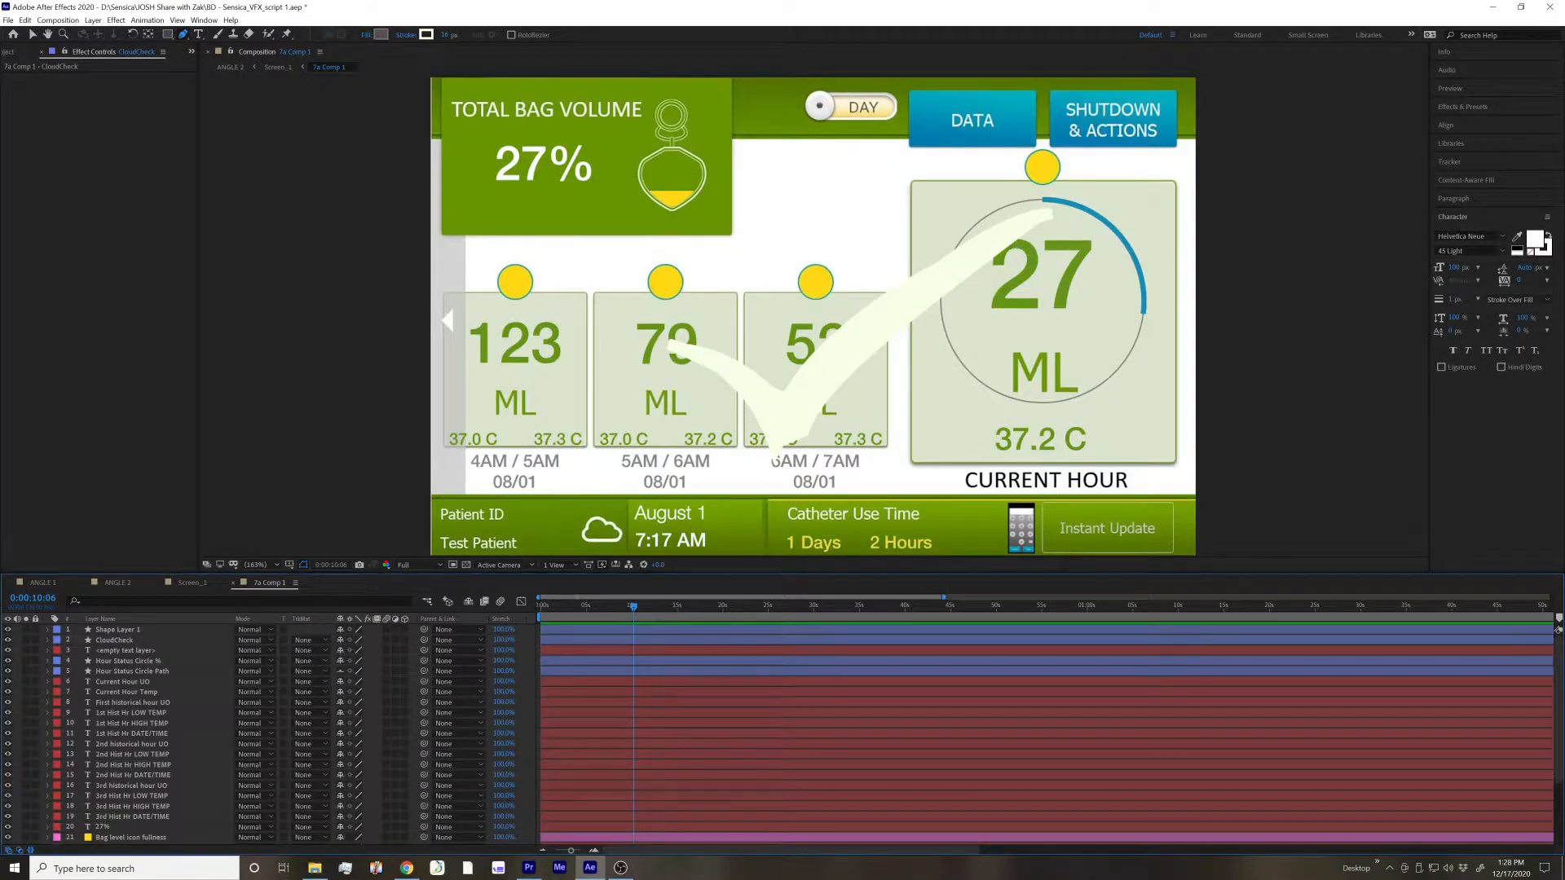
key(alt+Tab)
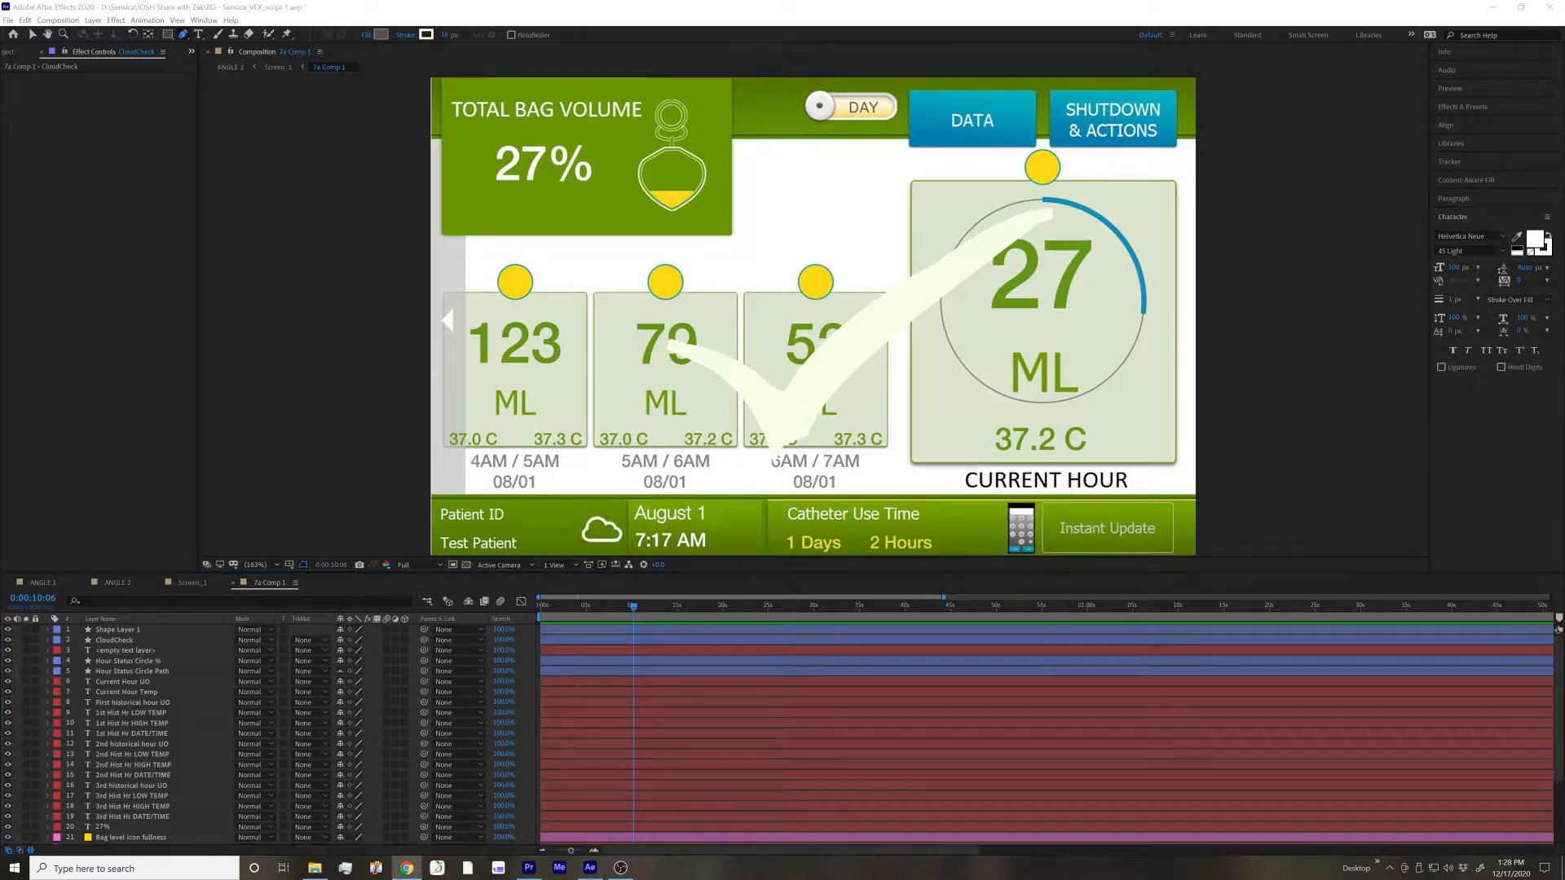
drag(847, 861, 787, 1)
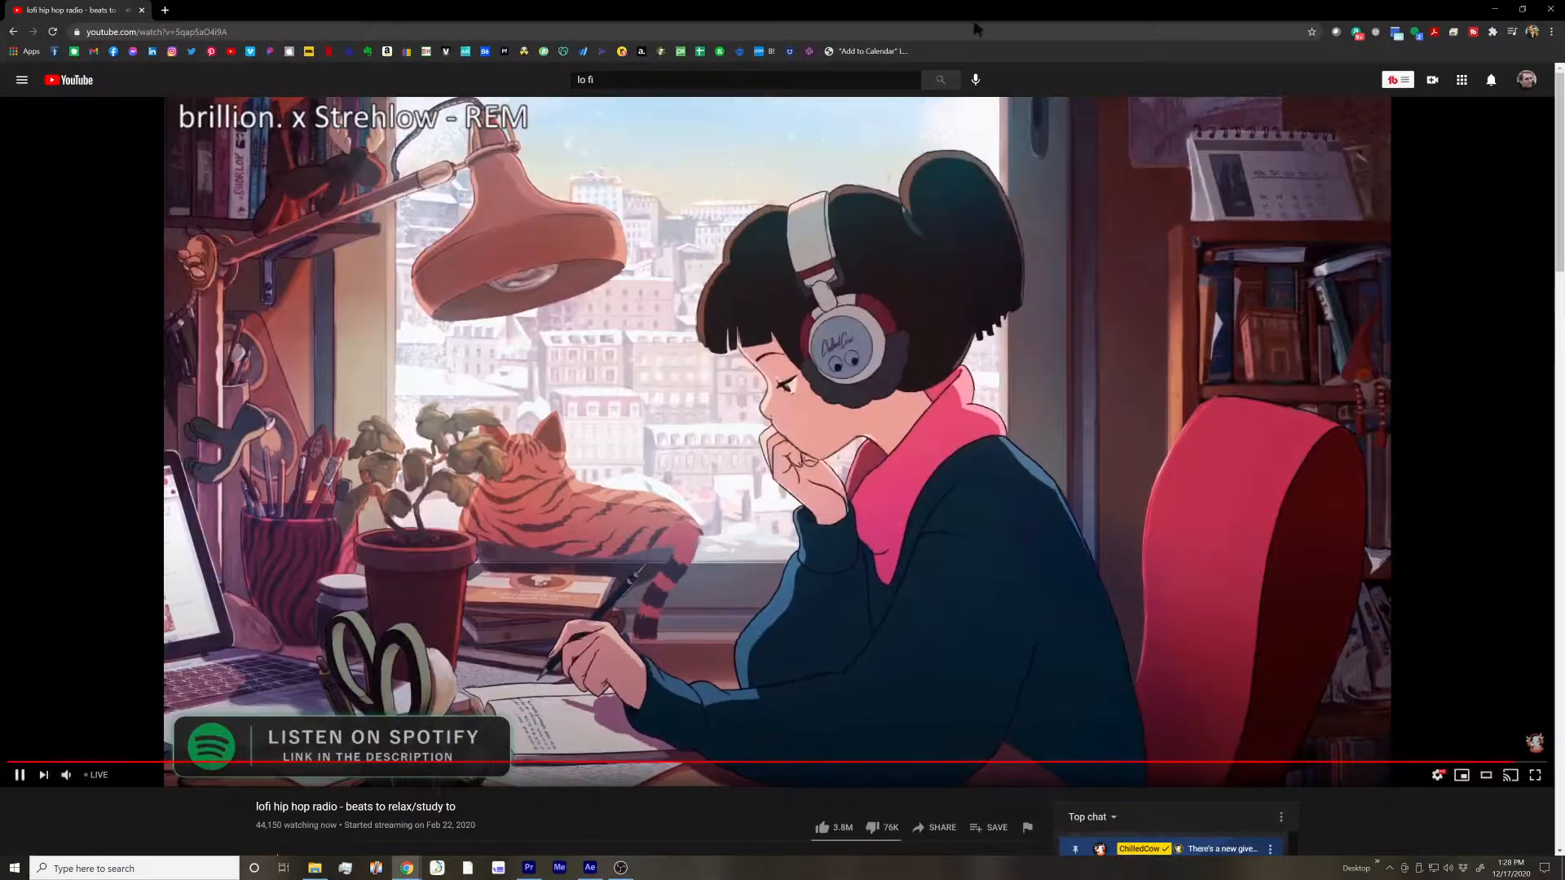
click(1523, 9)
click(896, 249)
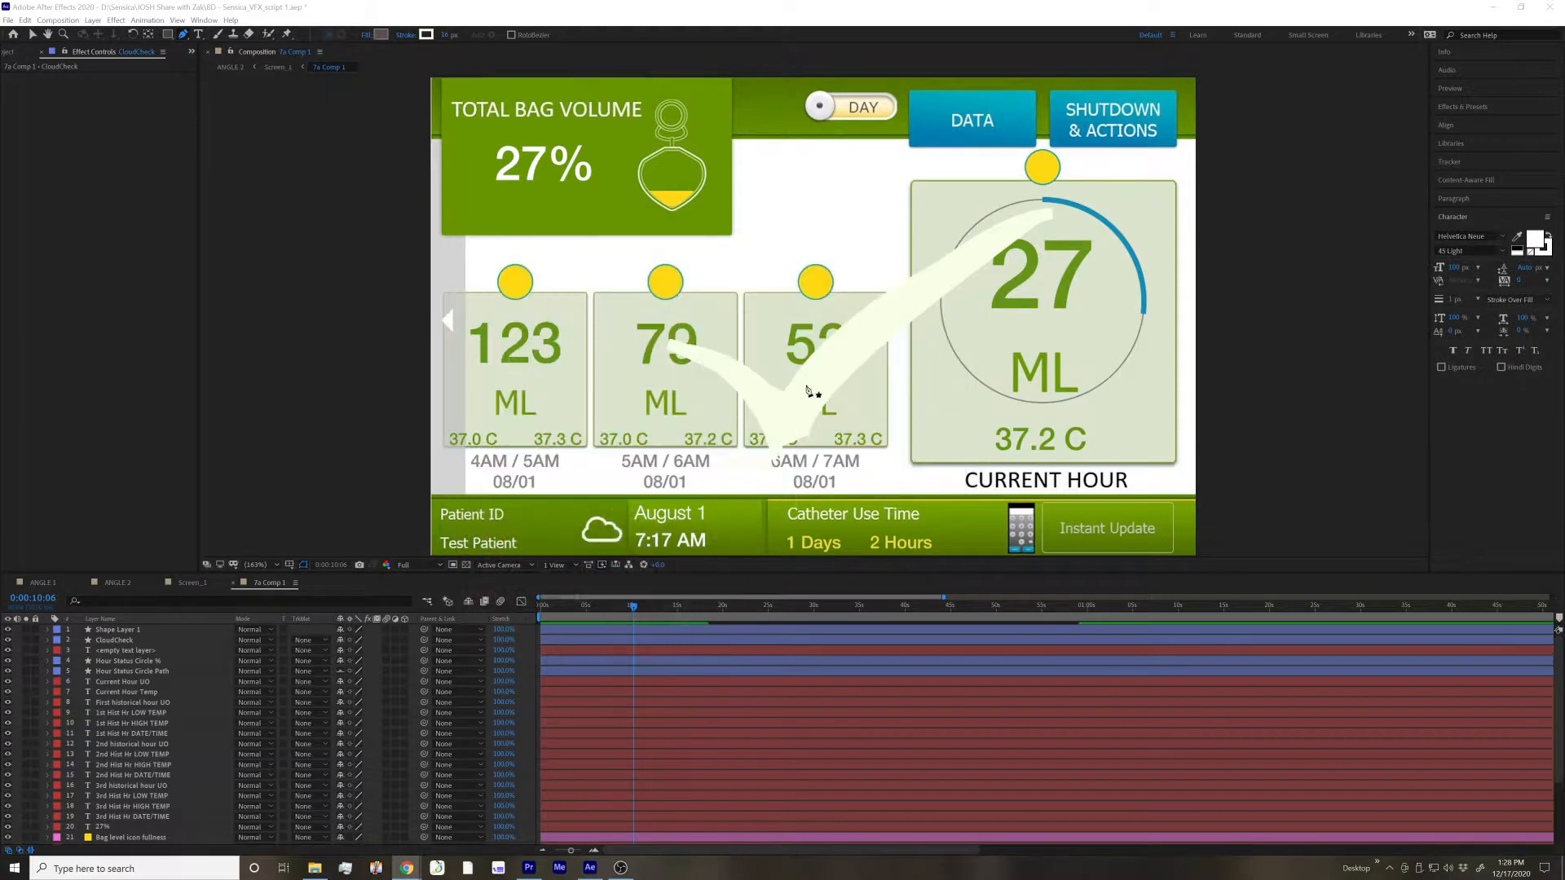
click(752, 583)
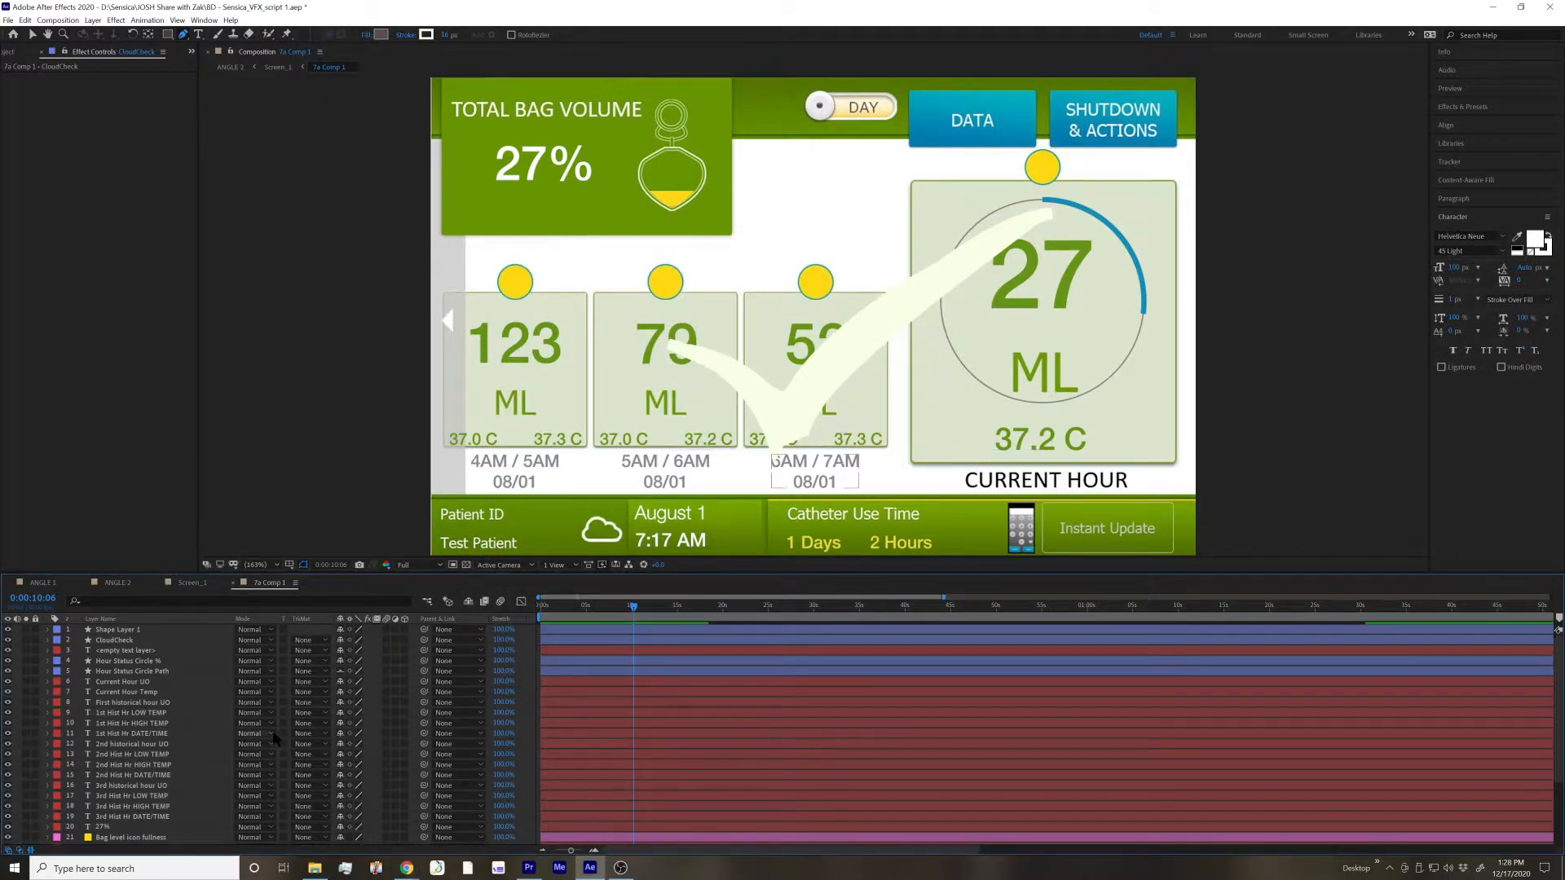
Solo Shape Layer 1 and CloudCheck together to isolate both checkmarks, and deselect all layers
click(563, 651)
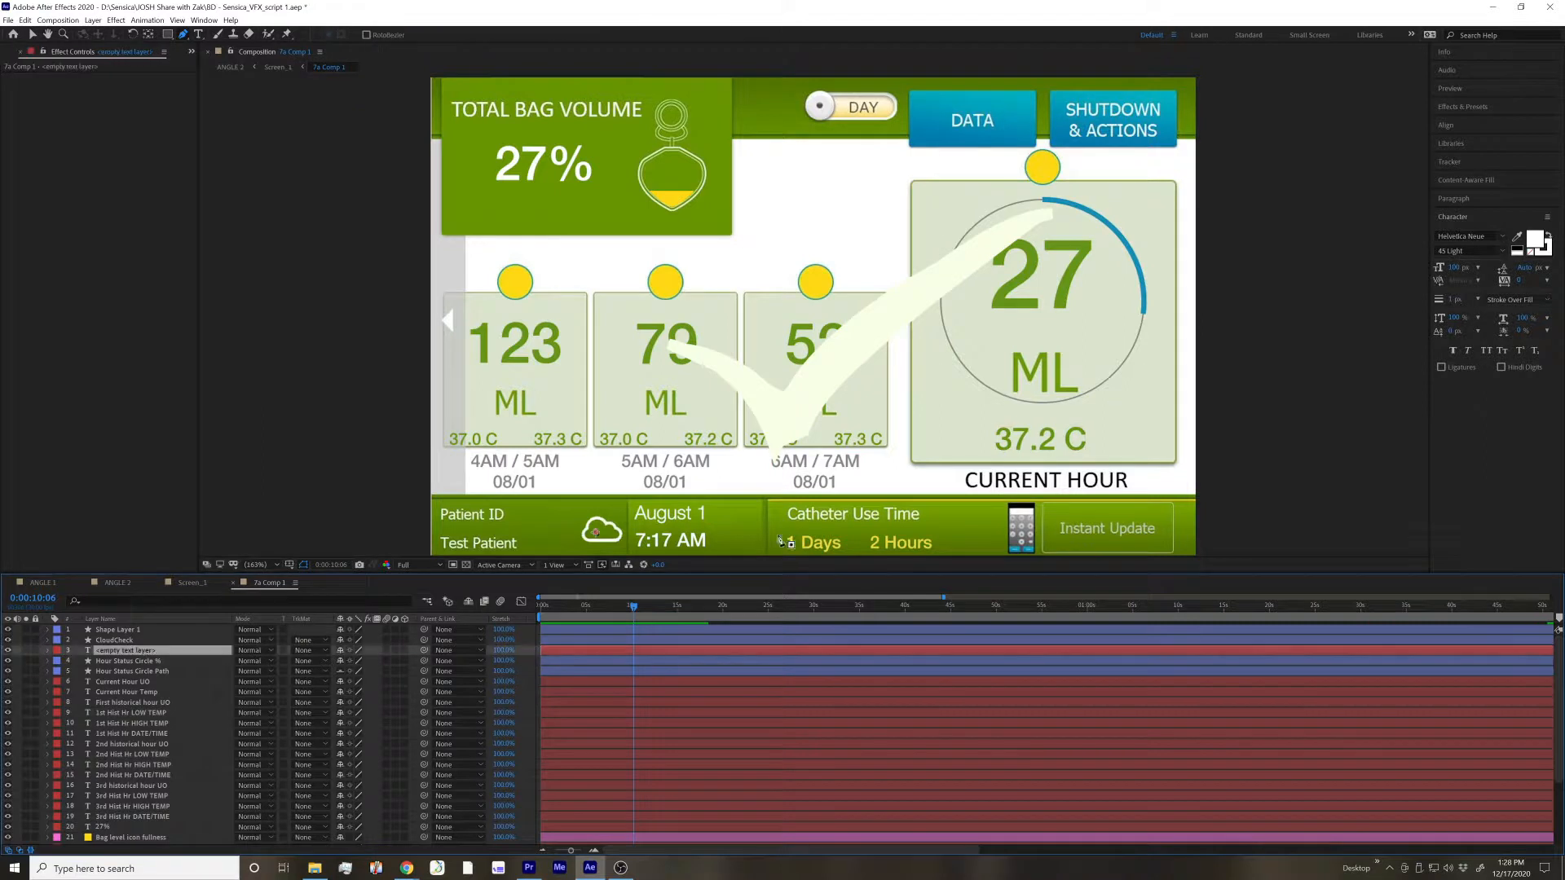
click(117, 633)
shift+click(117, 640)
click(26, 640)
key(F2)
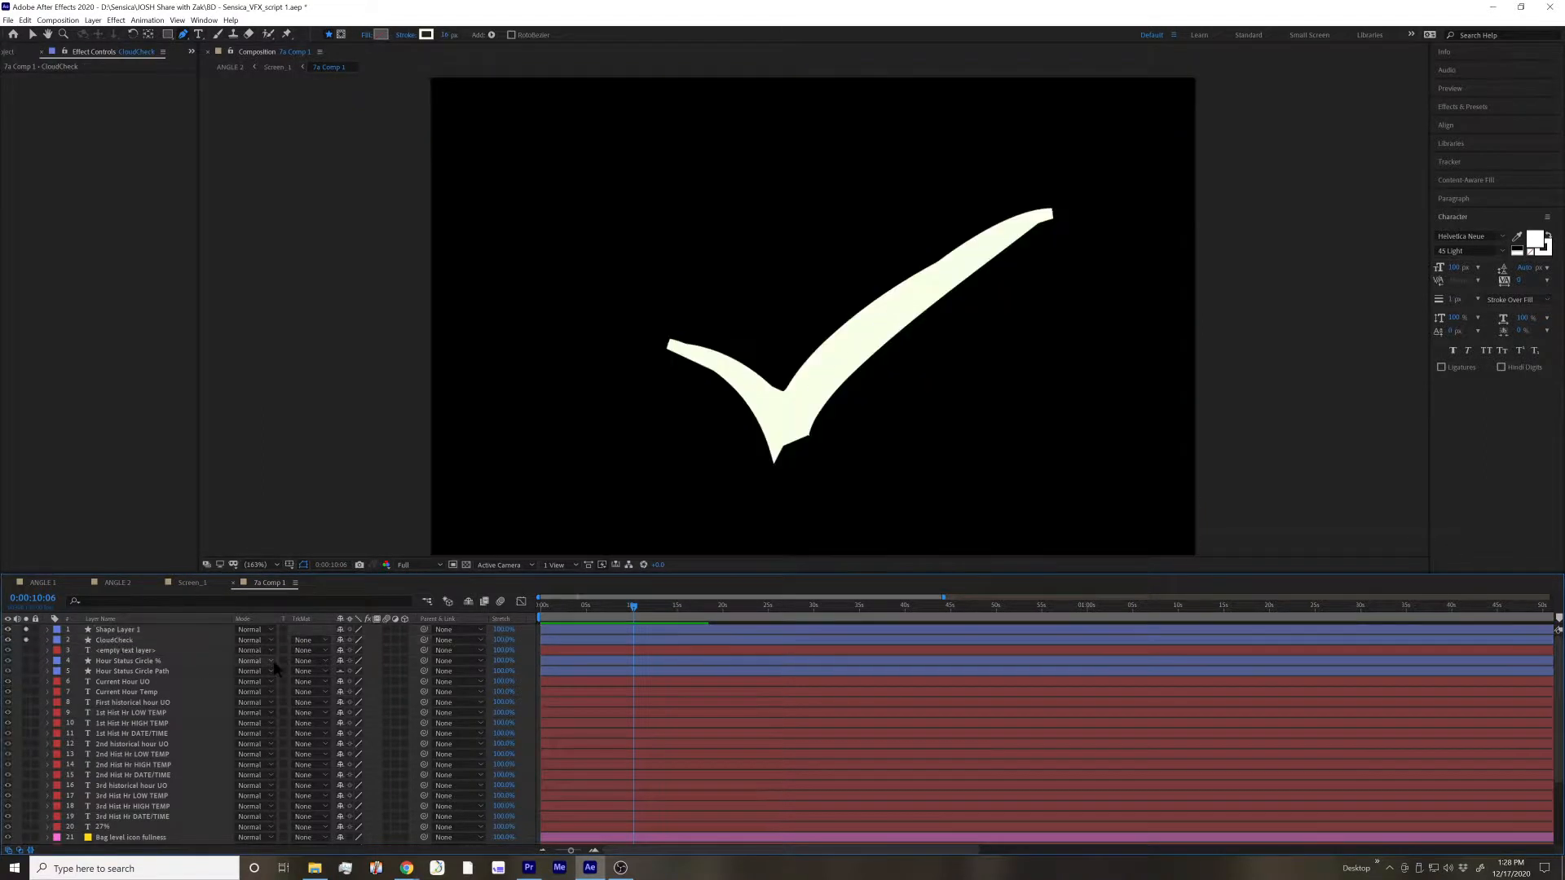
Undo the solo changes and the traced outline until Shape Layer 1 is removed from the composition
key(ctrl+z)
key(ctrl+z)
key(ctrl+z)
key(ctrl+z)
key(ctrl+z)
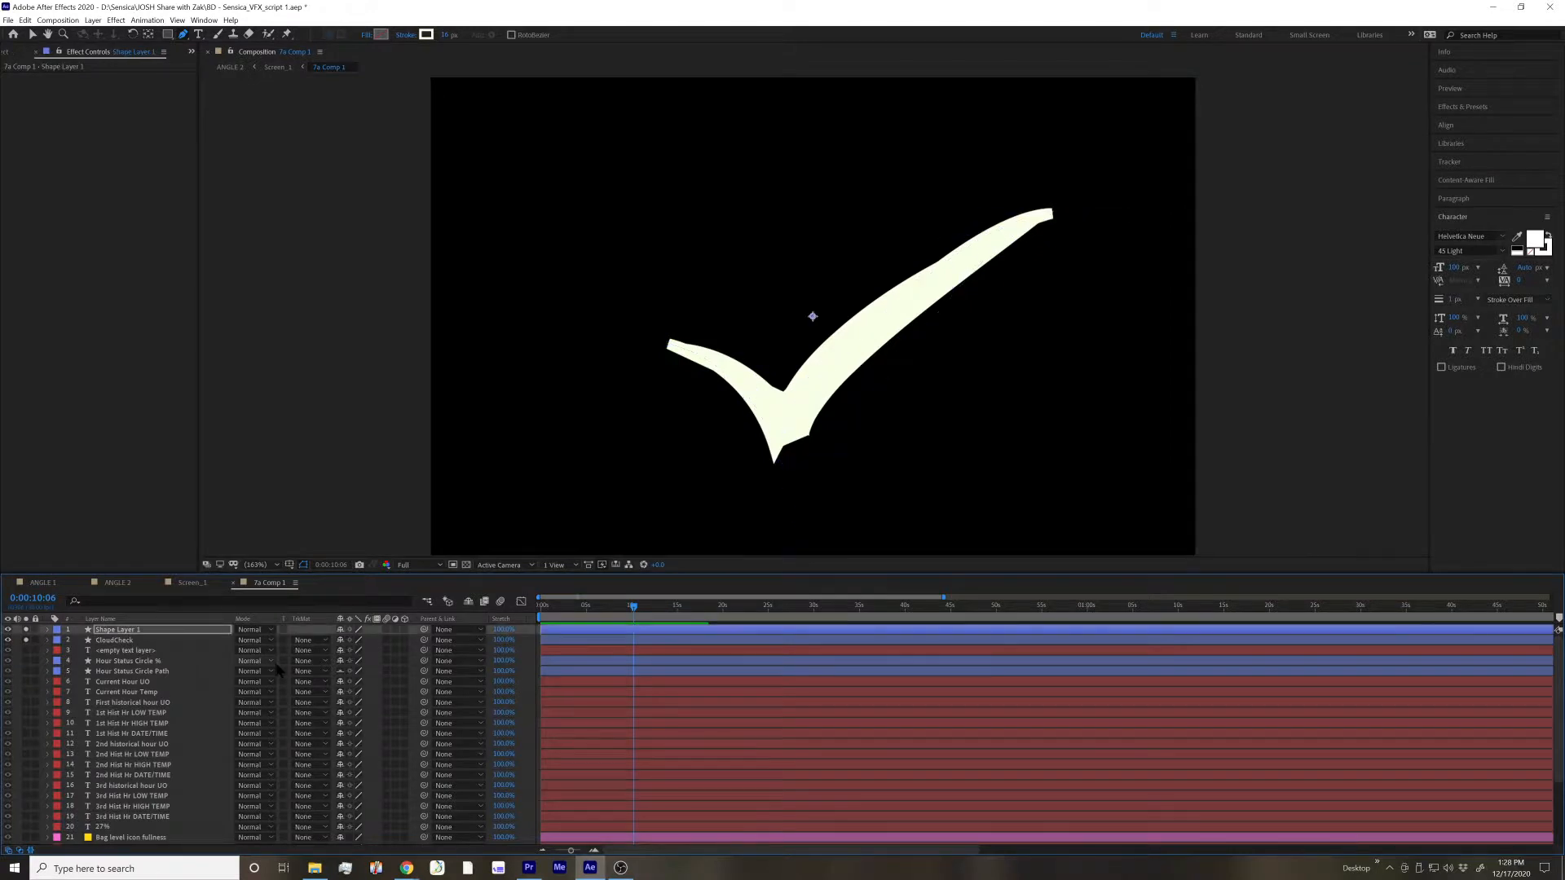
key(ctrl+z)
key(ctrl+z)
key(ctrl+z)
key(ctrl+z)
key(ctrl+z)
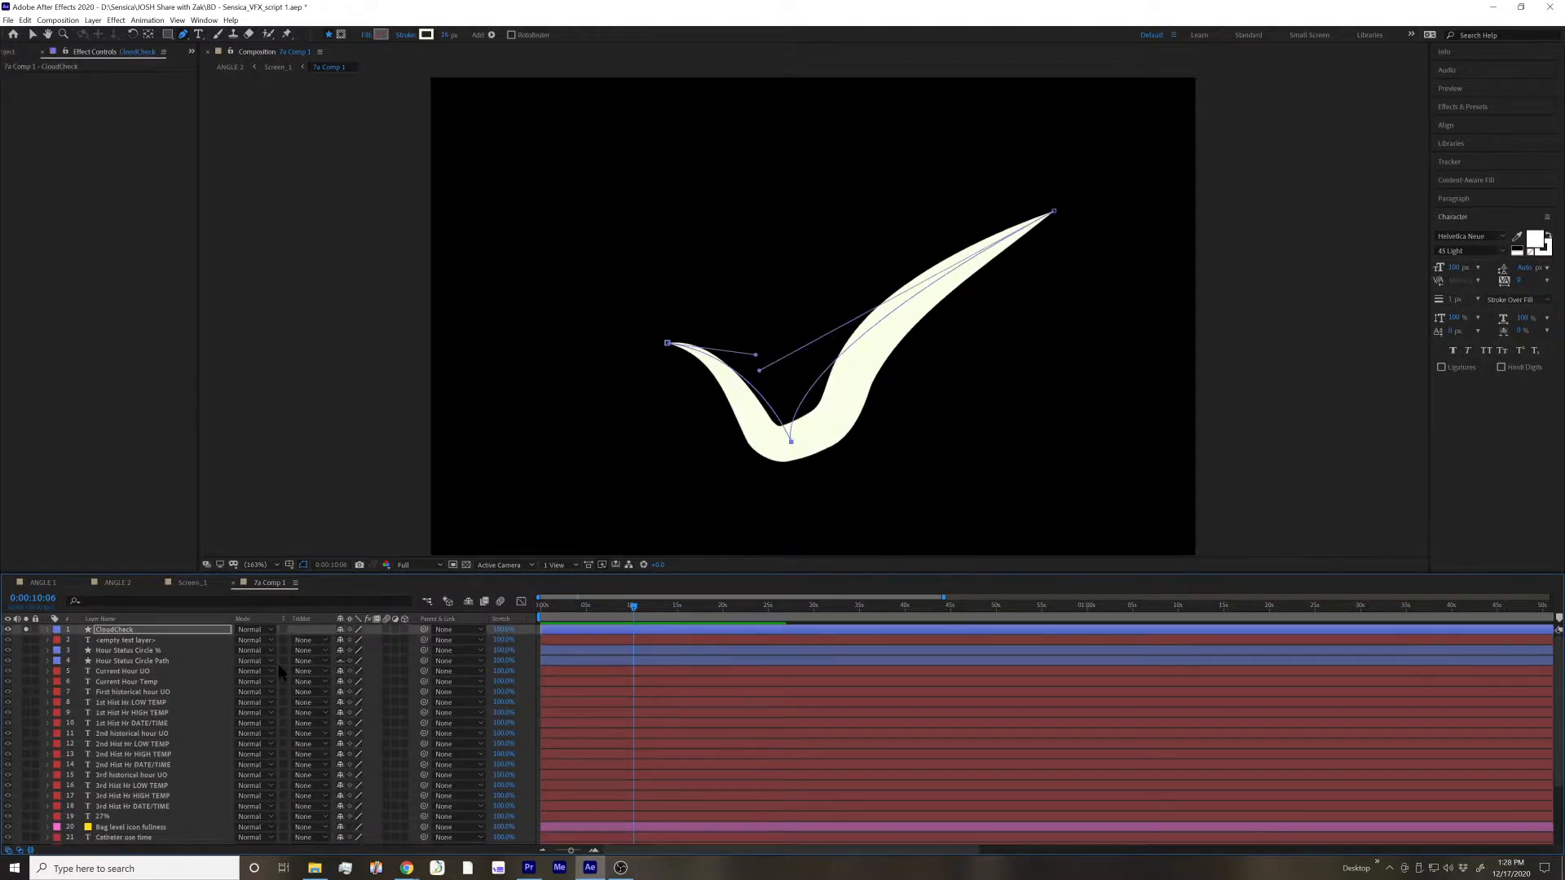
Revert the remaining CloudCheck experiments, including the stray Shape 2, until the checkmark is small inside the cloud icon again, and clear the selection
key(ctrl+z)
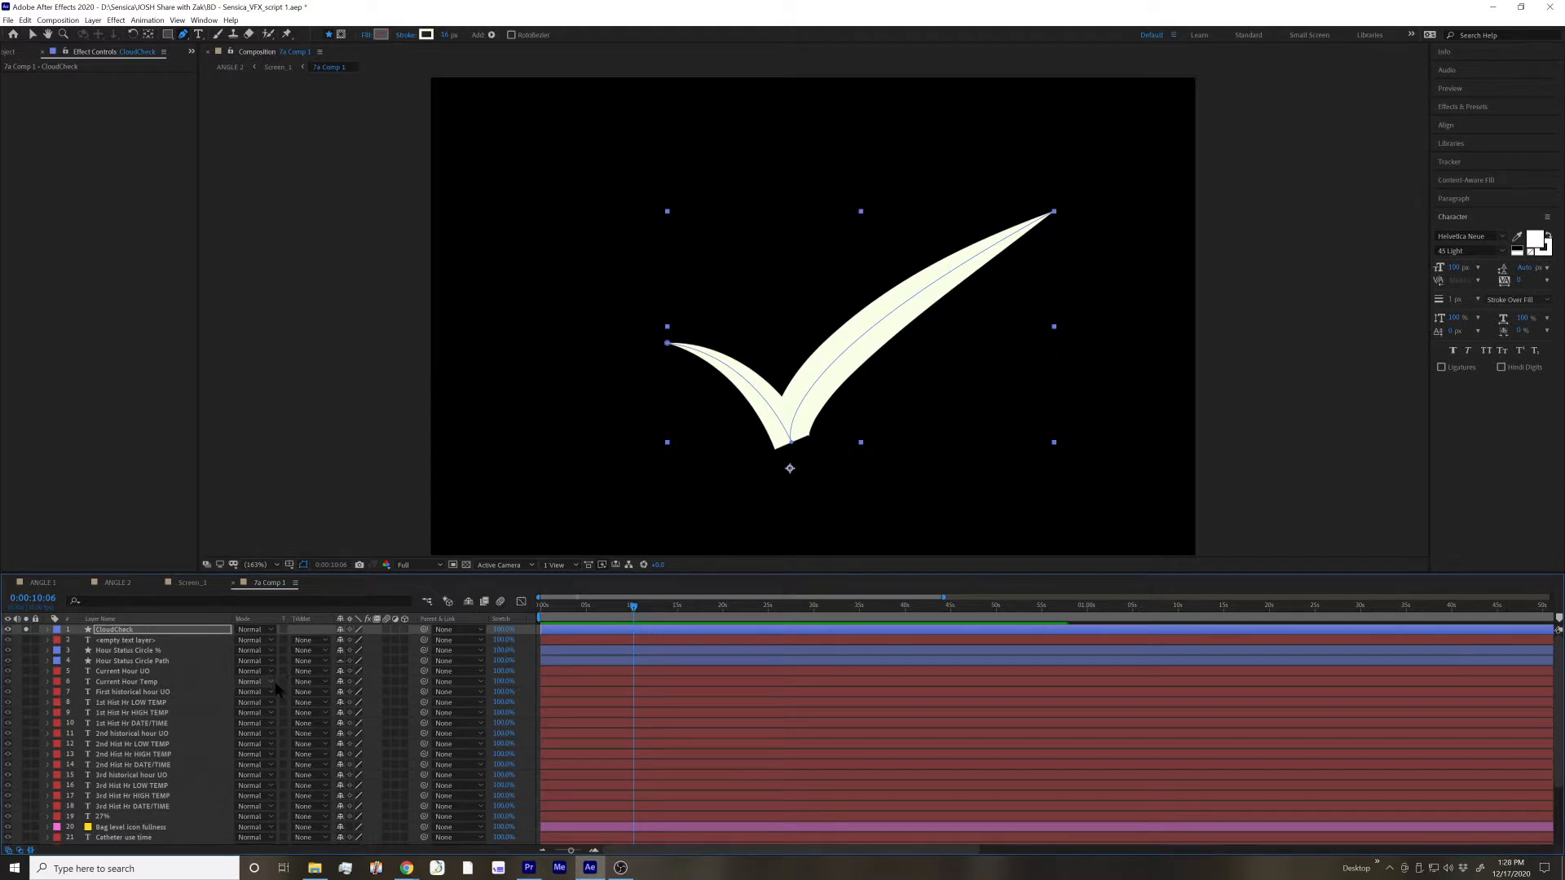
key(ctrl+z)
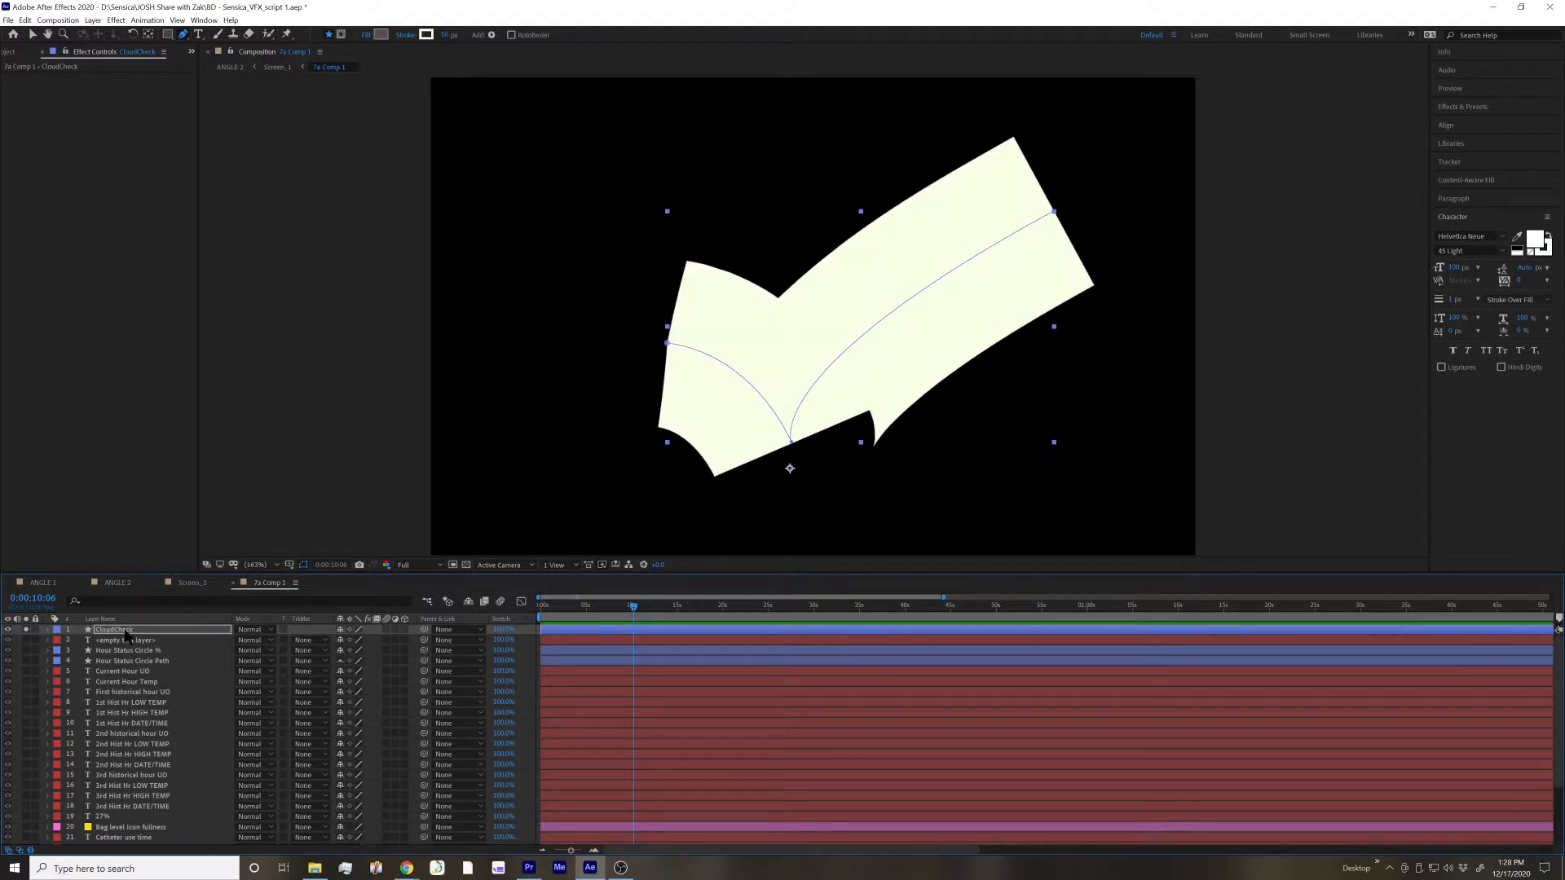
key(ctrl+z)
key(ctrl+z)
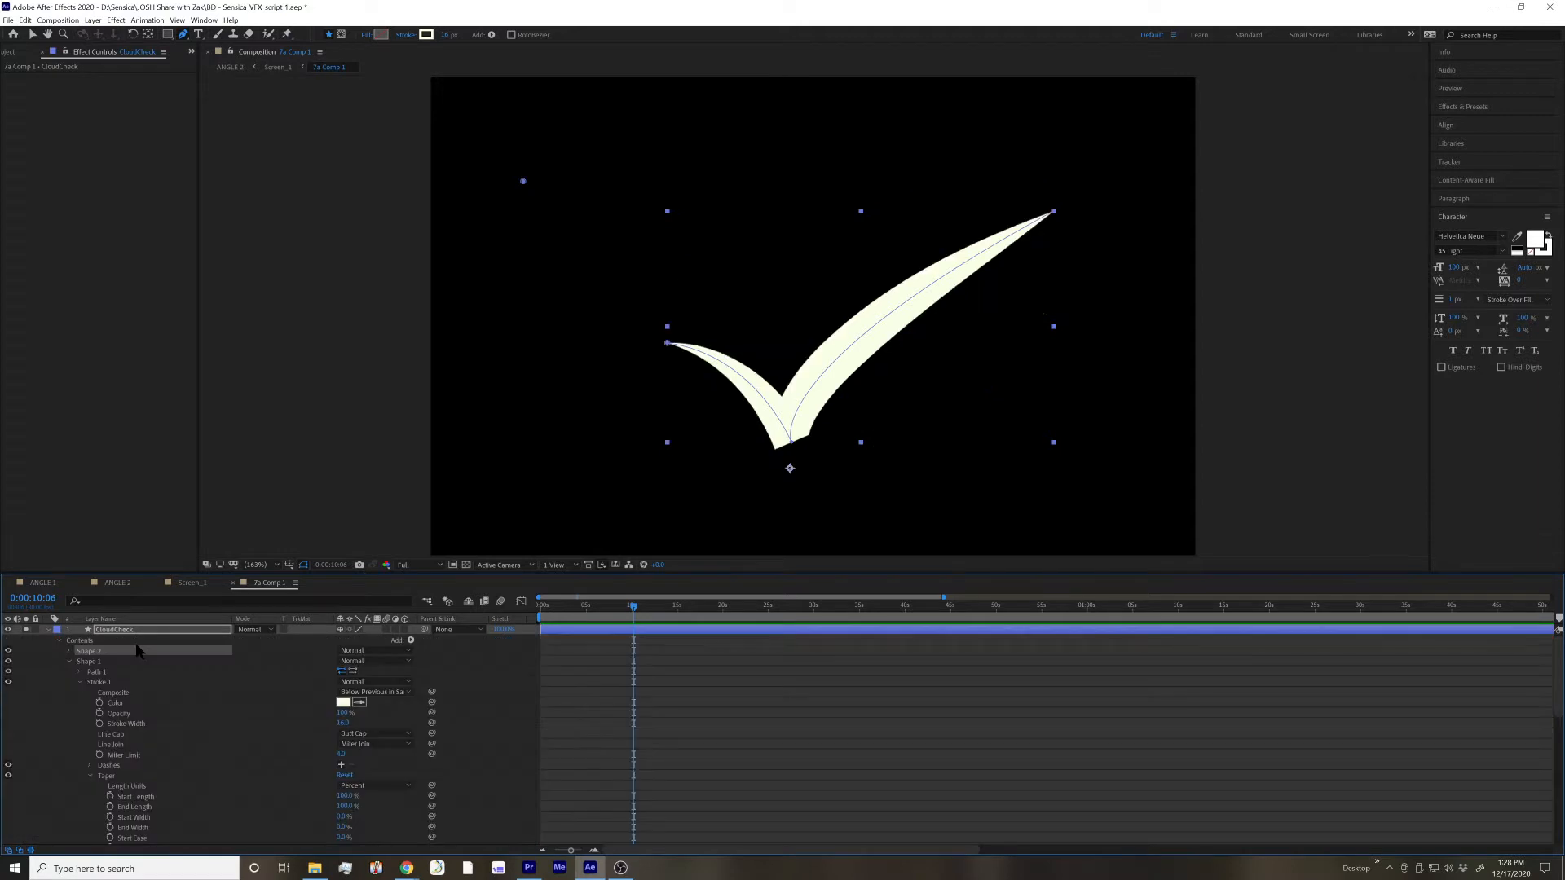
key(Delete)
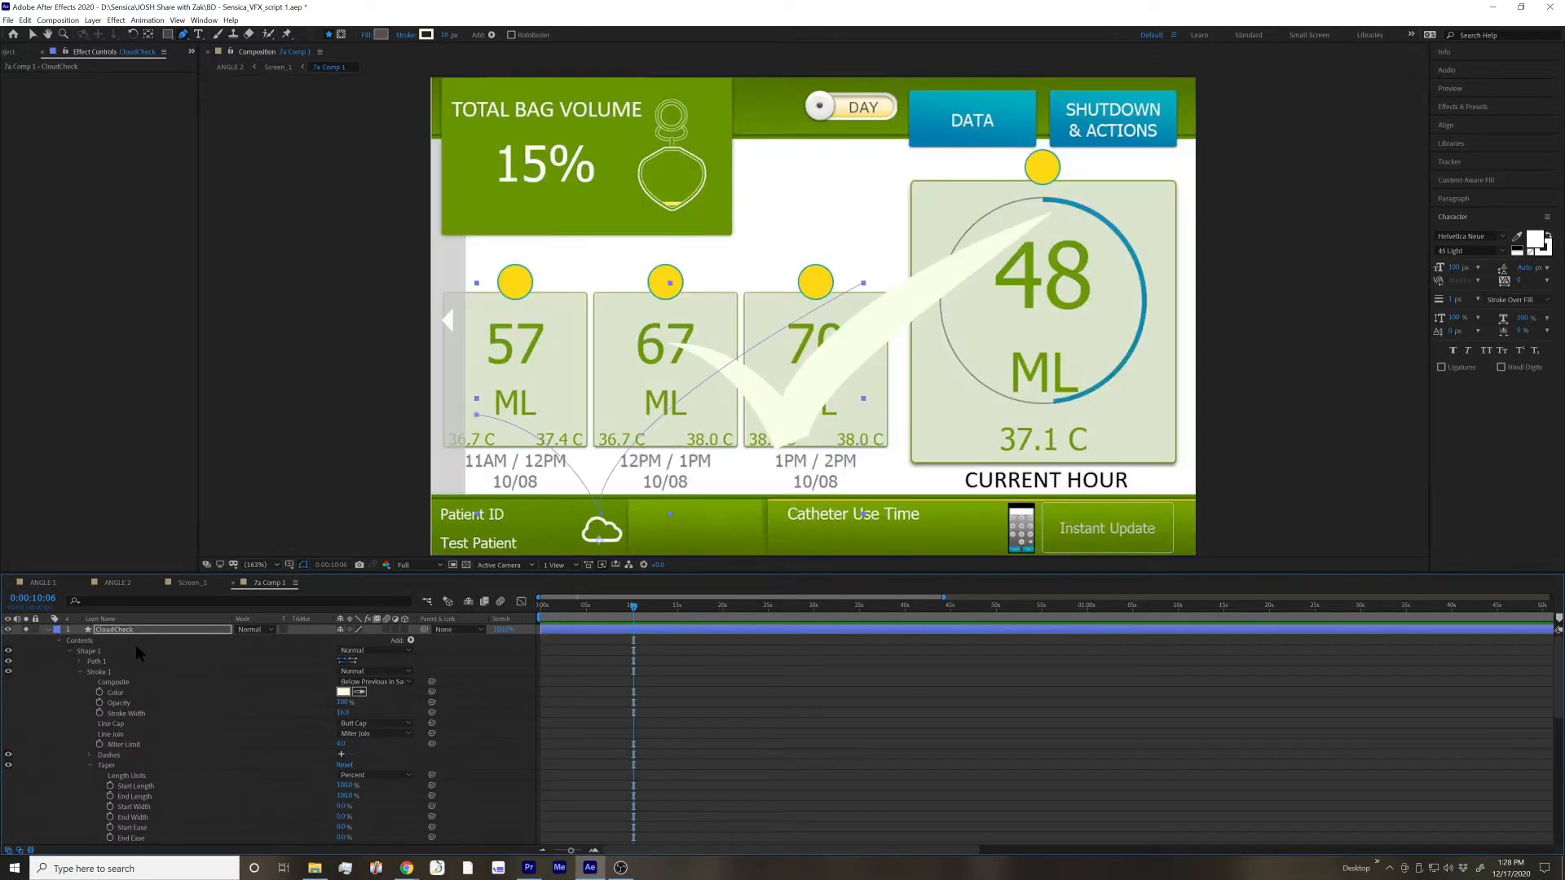
click(664, 711)
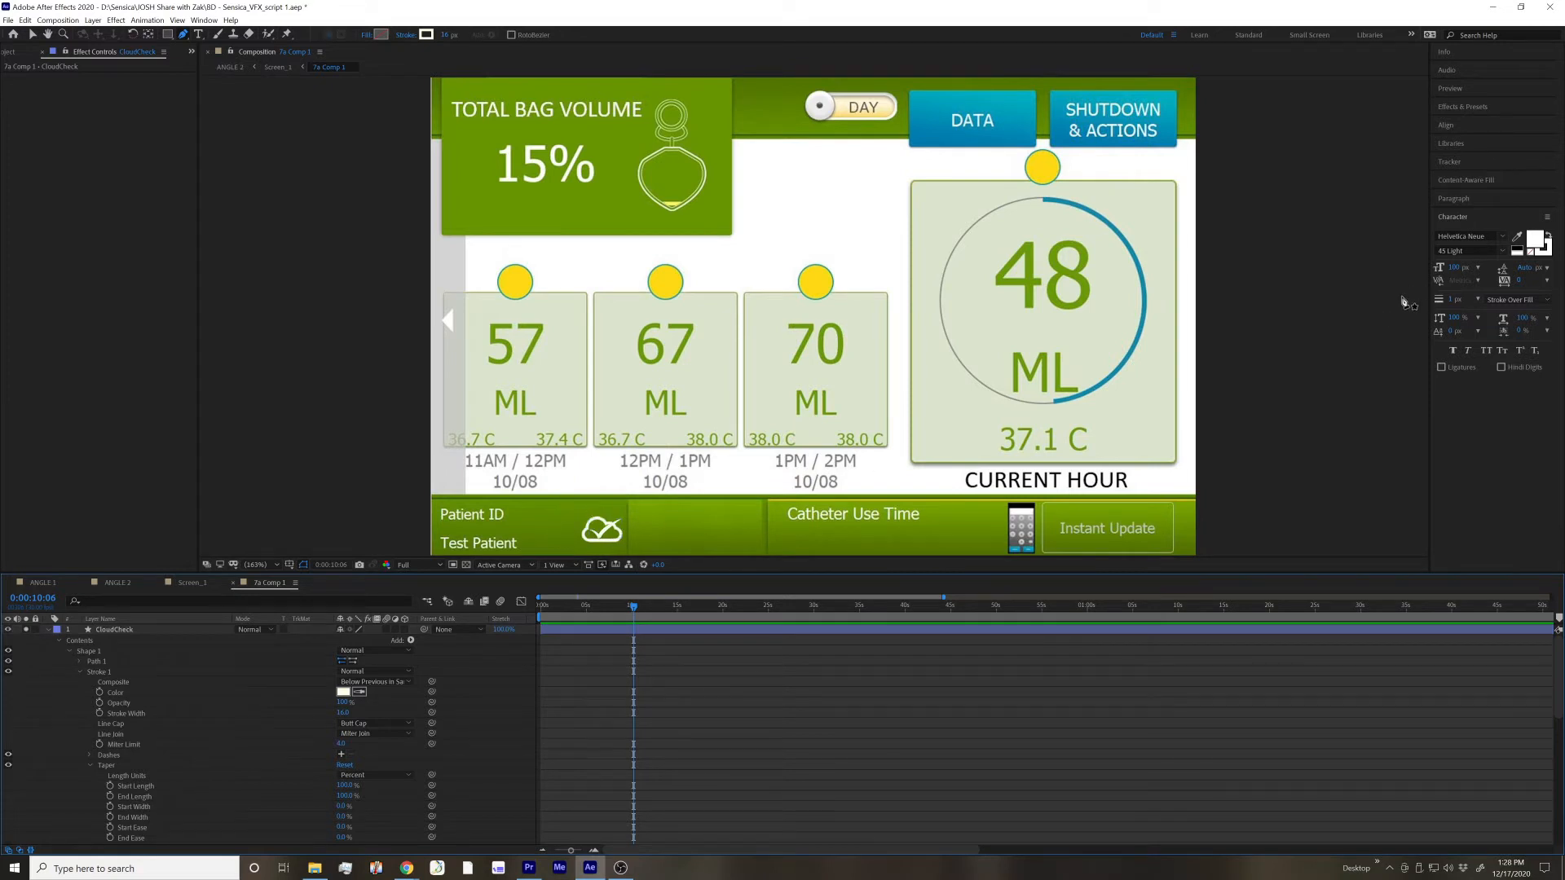
key(alt+Tab)
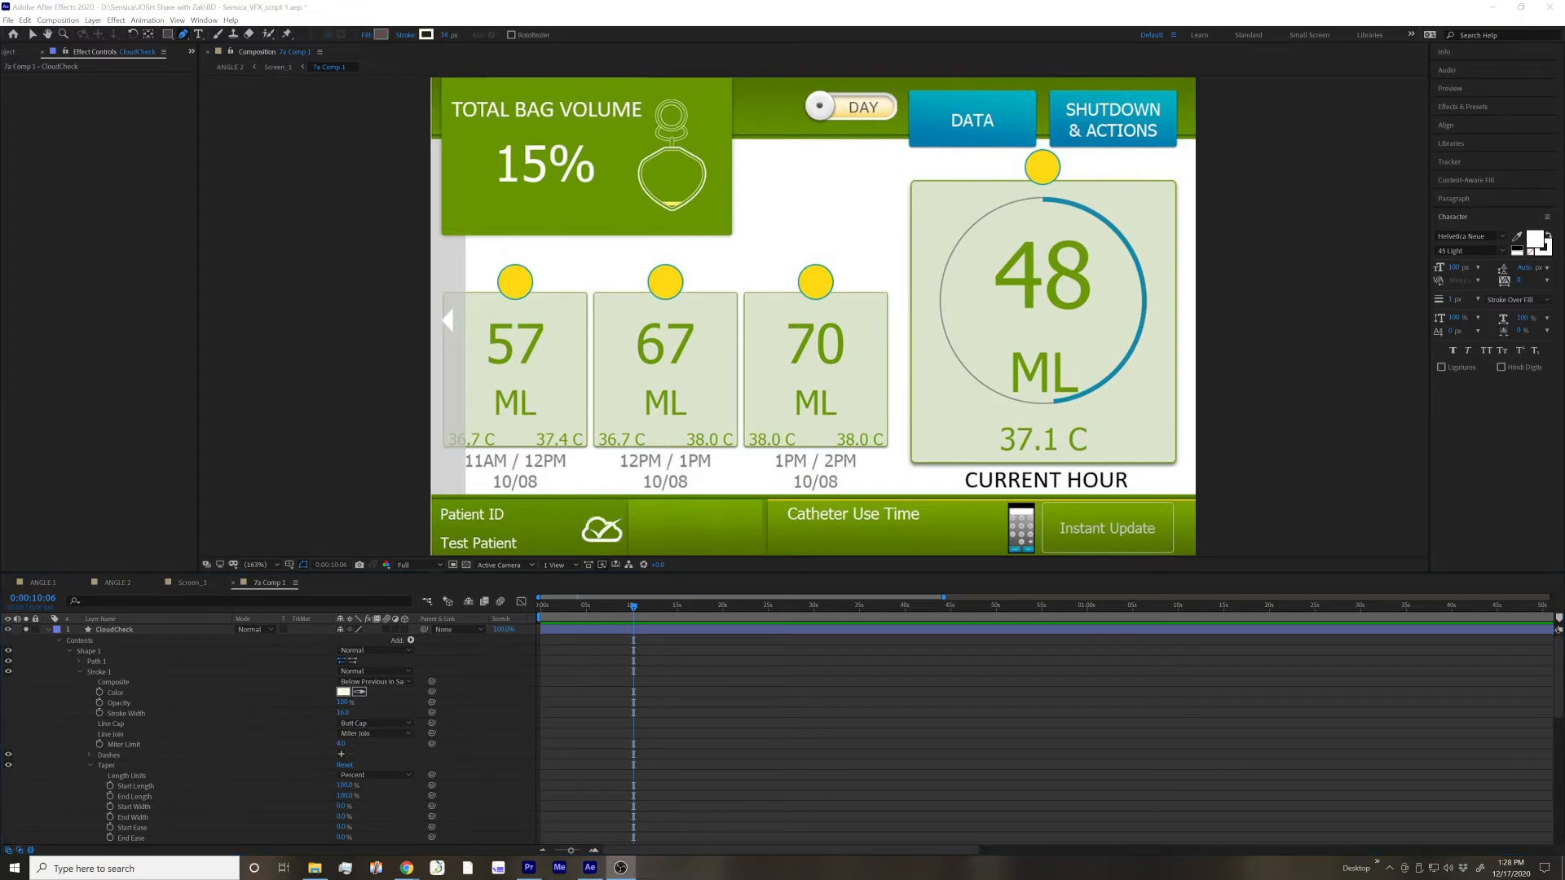